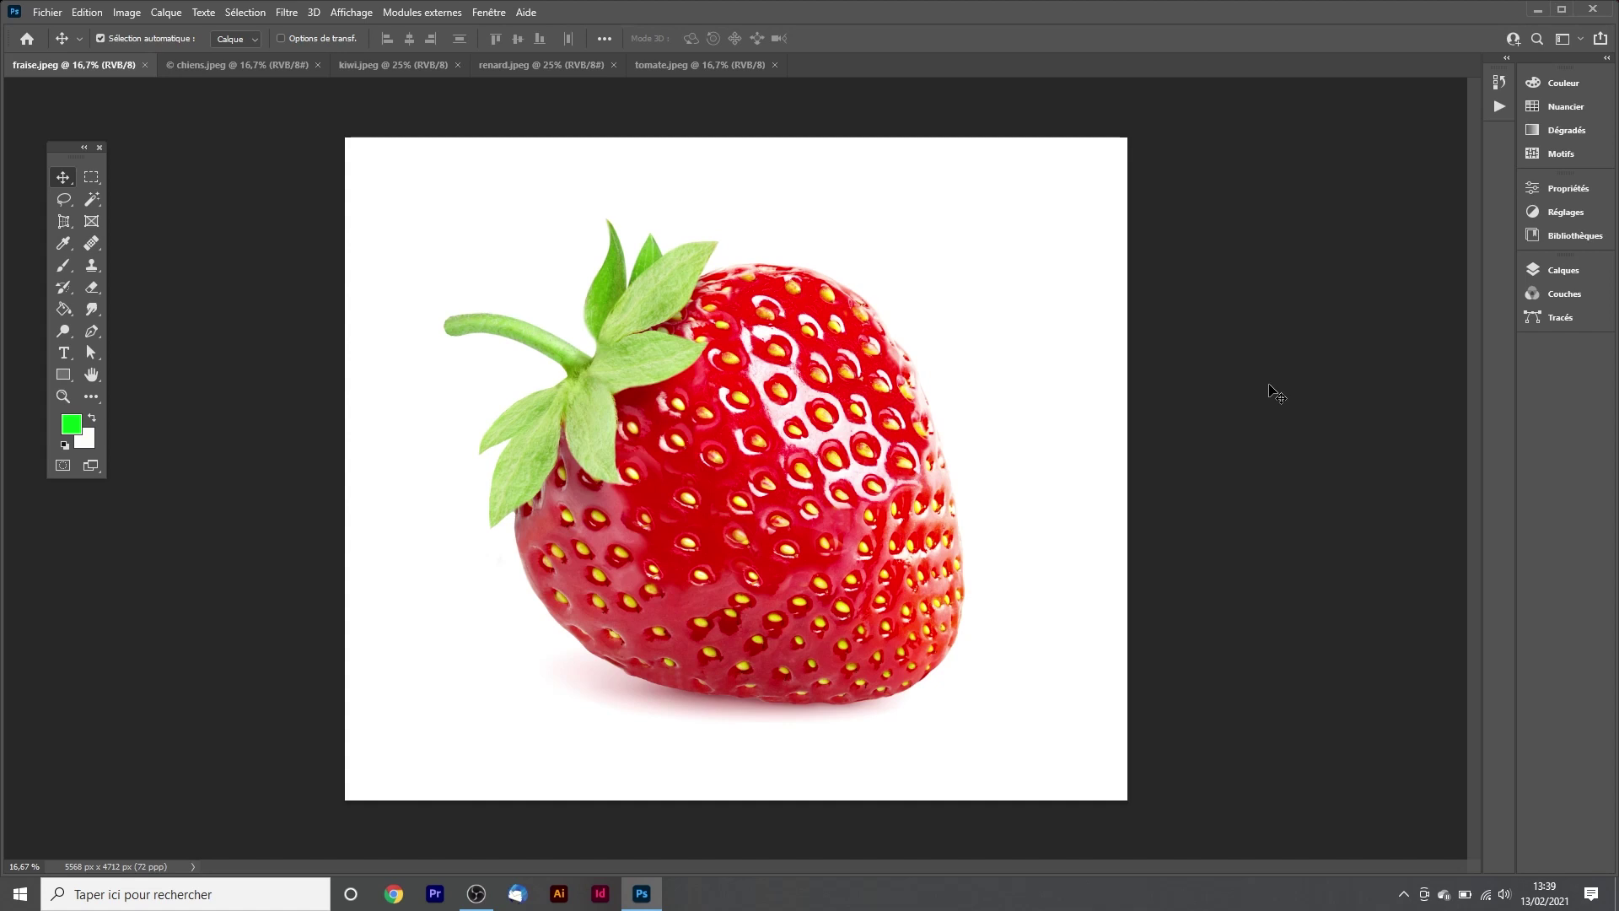
# - Show the Actions panel, collapse the default actions and create a new action set named Playgraphic
pyautogui.click(490, 11)
pyautogui.click(599, 128)
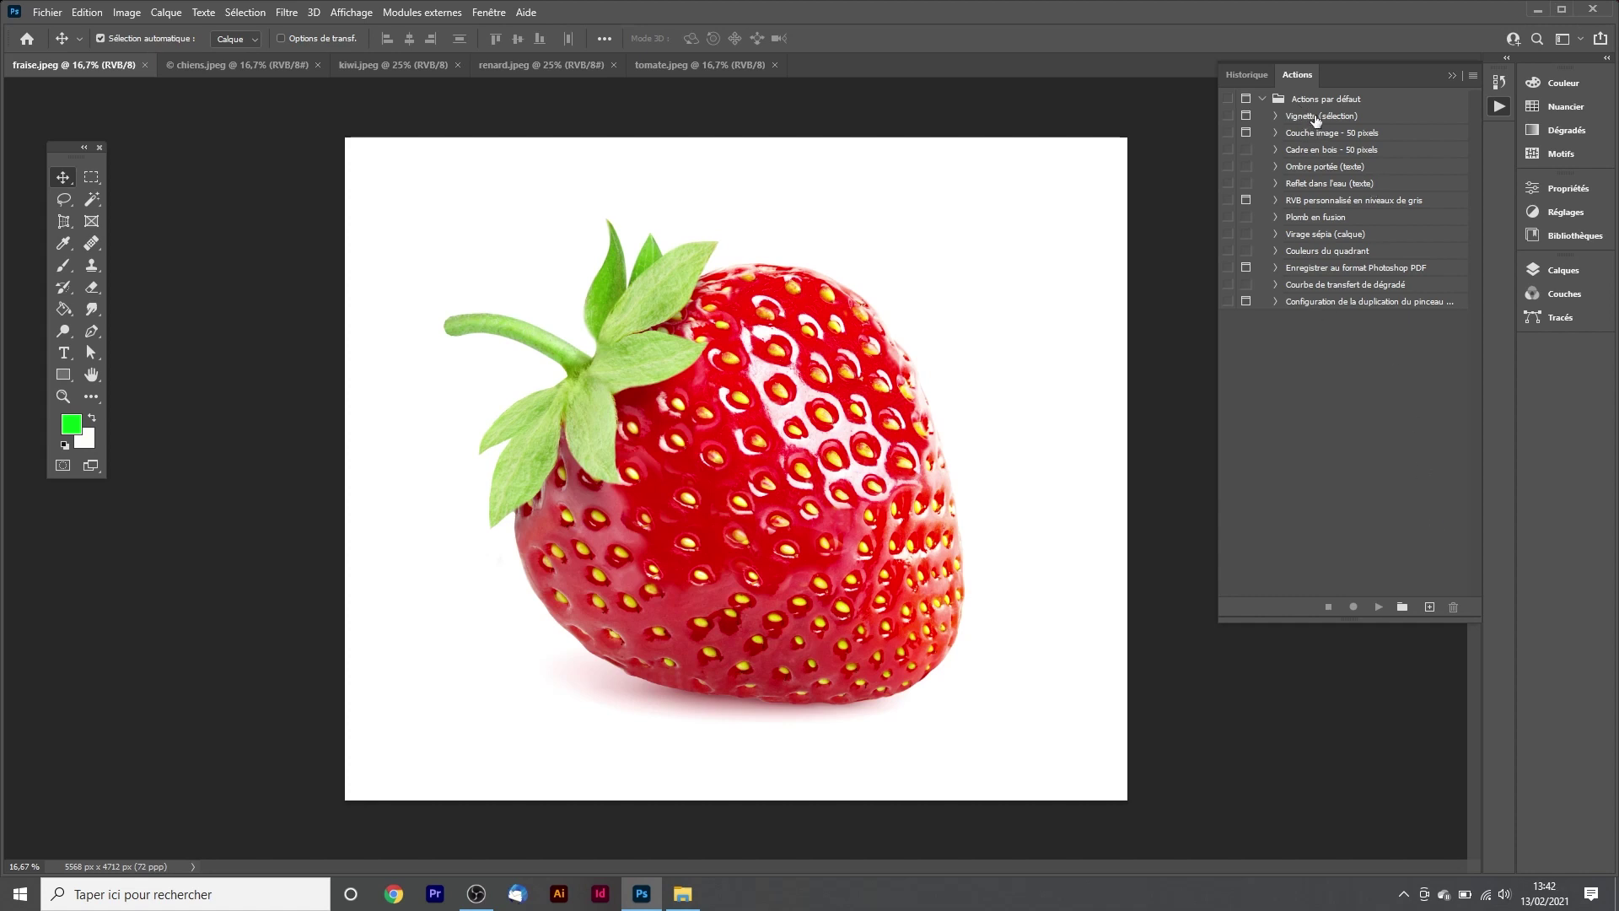
pyautogui.click(1265, 100)
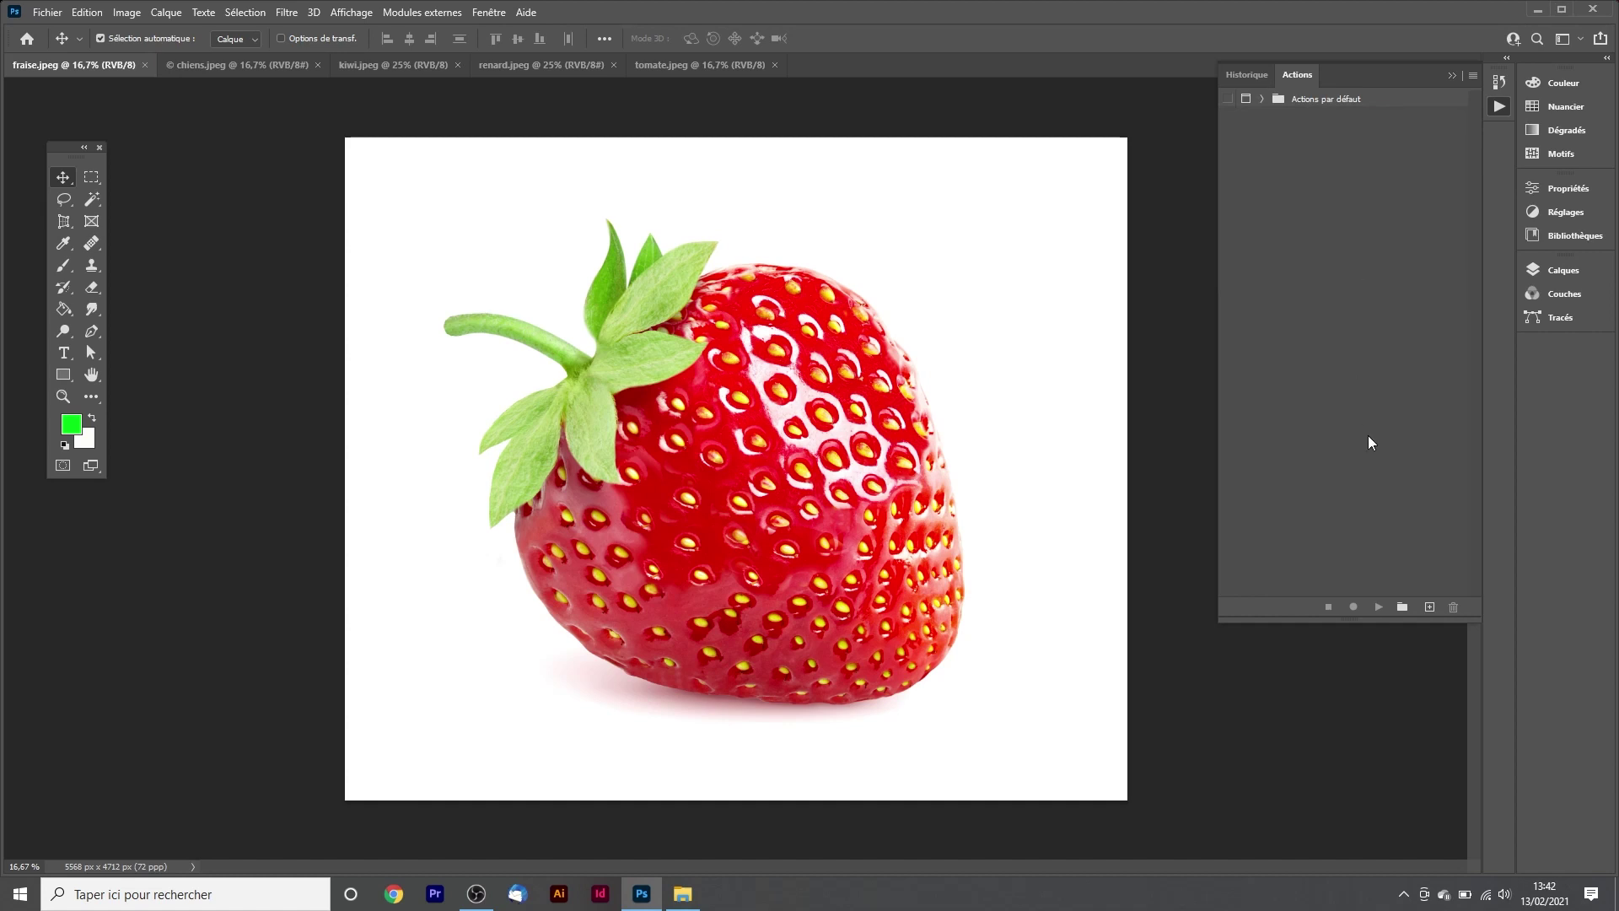
pyautogui.click(1402, 607)
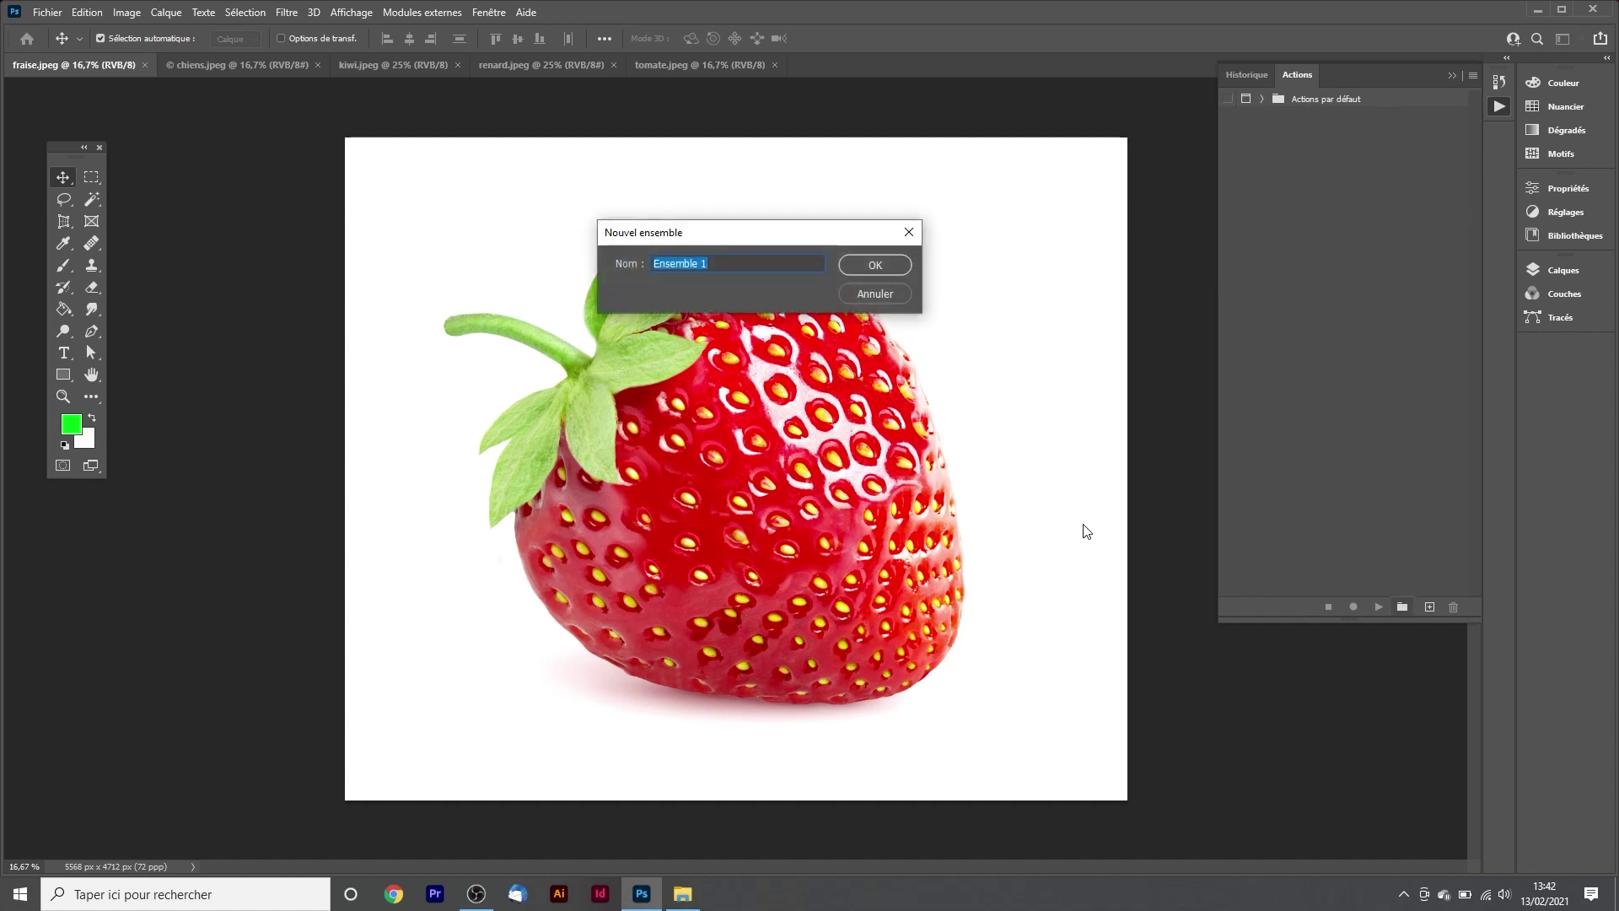
pyautogui.write('Playgraphic')
pyautogui.click(855, 265)
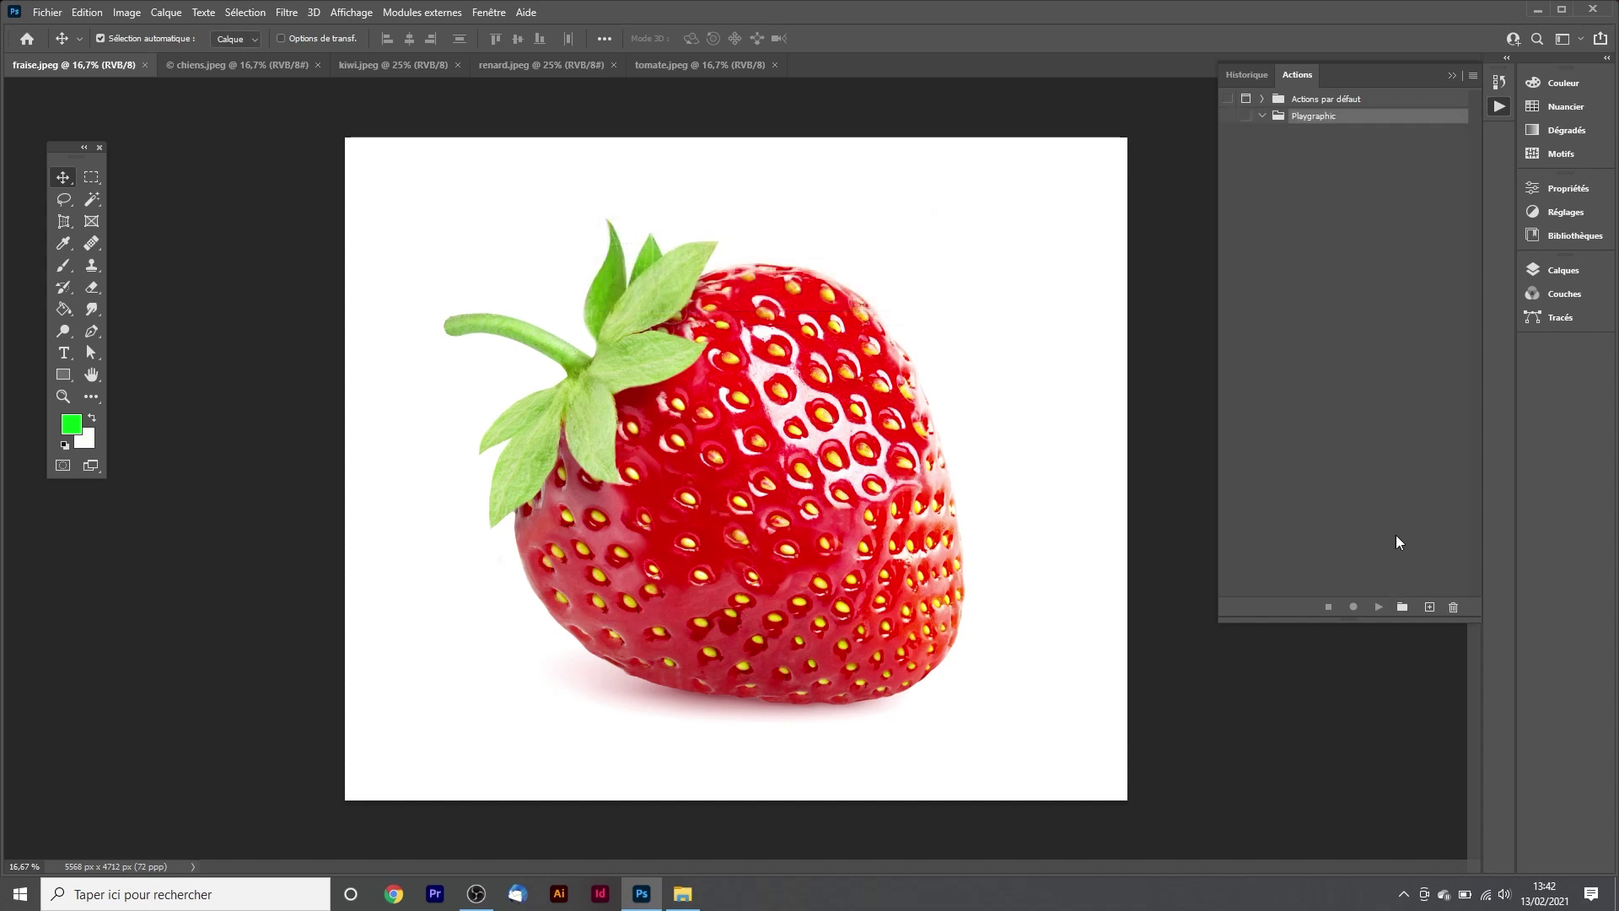
# - Create Action 1 in the Playgraphic set with the shortcut Maj+F2 and the colour Rouge, and start recording it
pyautogui.click(1429, 608)
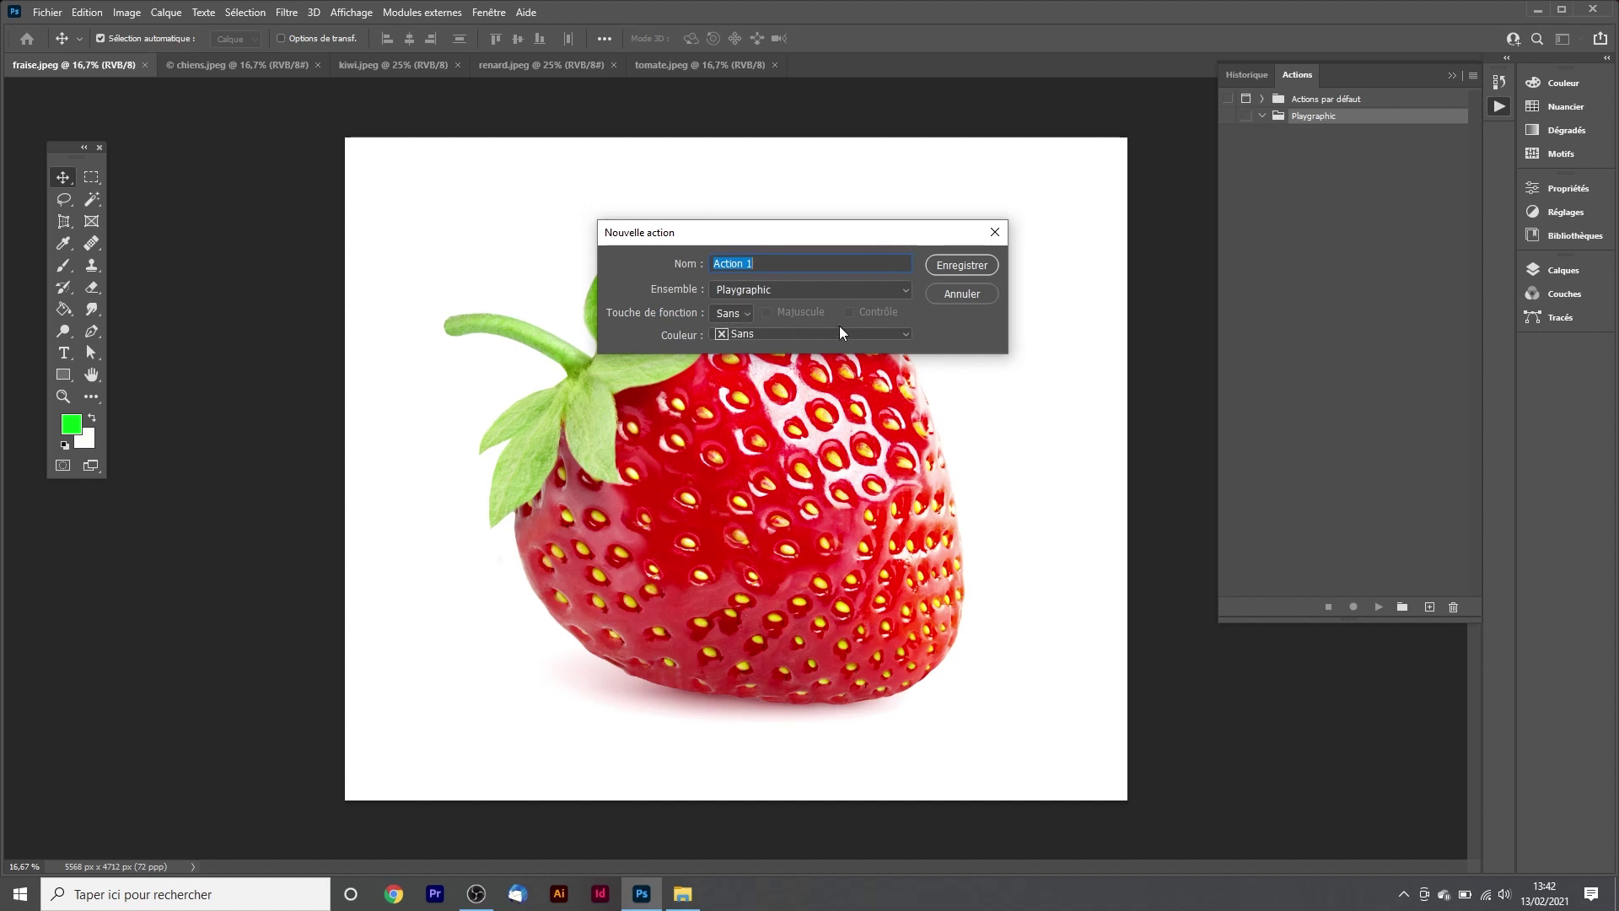
pyautogui.click(725, 315)
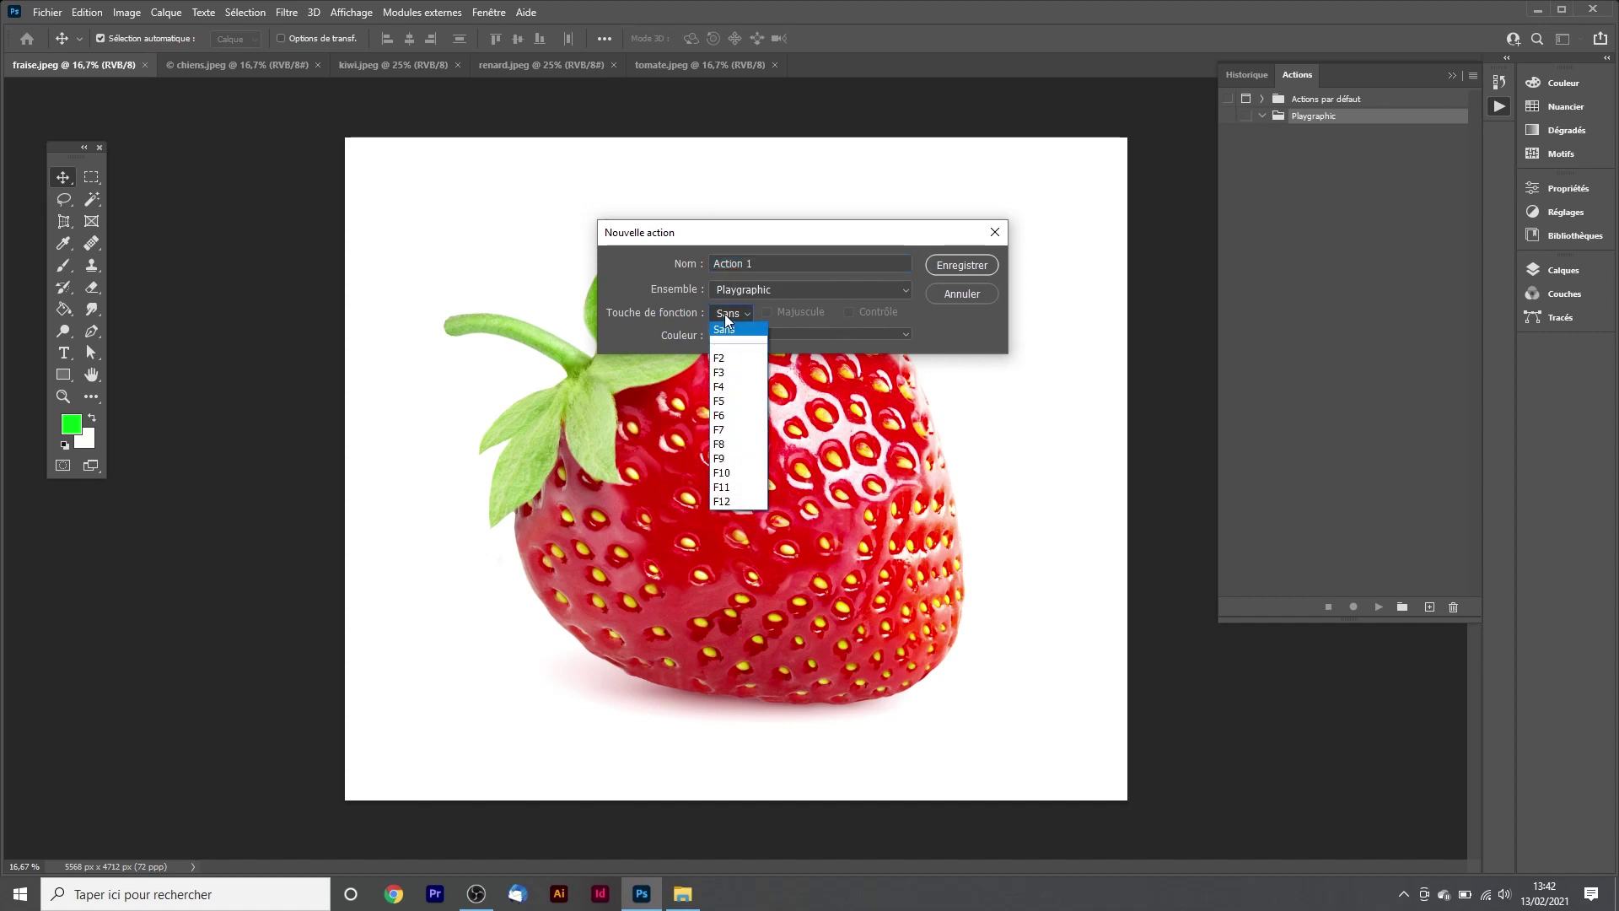
pyautogui.click(731, 364)
pyautogui.click(805, 306)
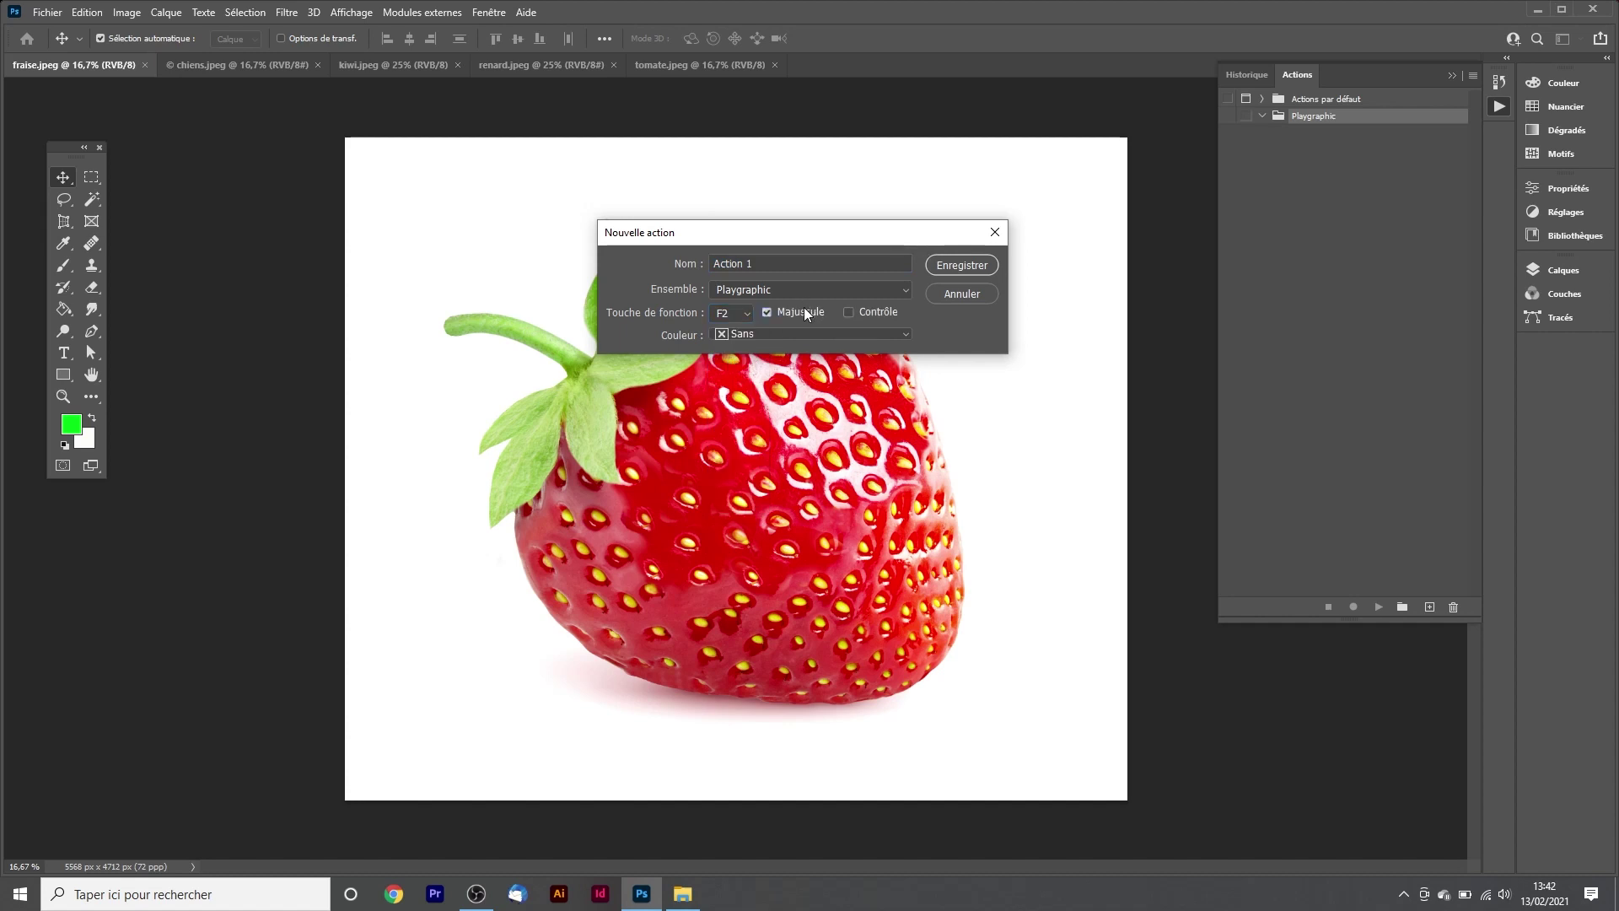
pyautogui.click(784, 335)
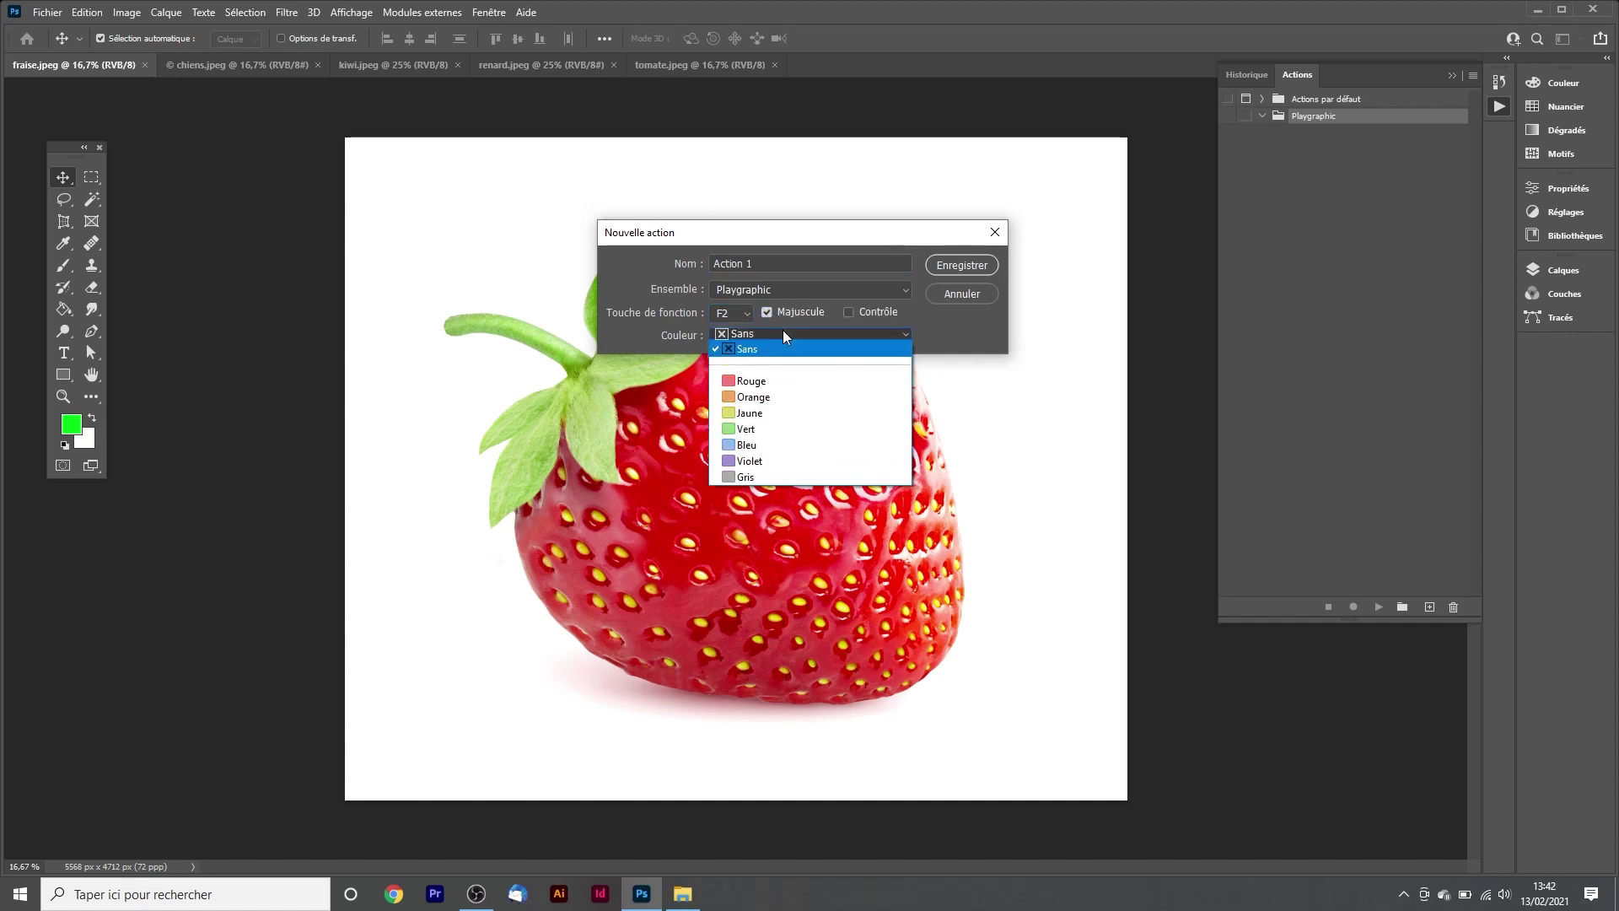
pyautogui.click(784, 384)
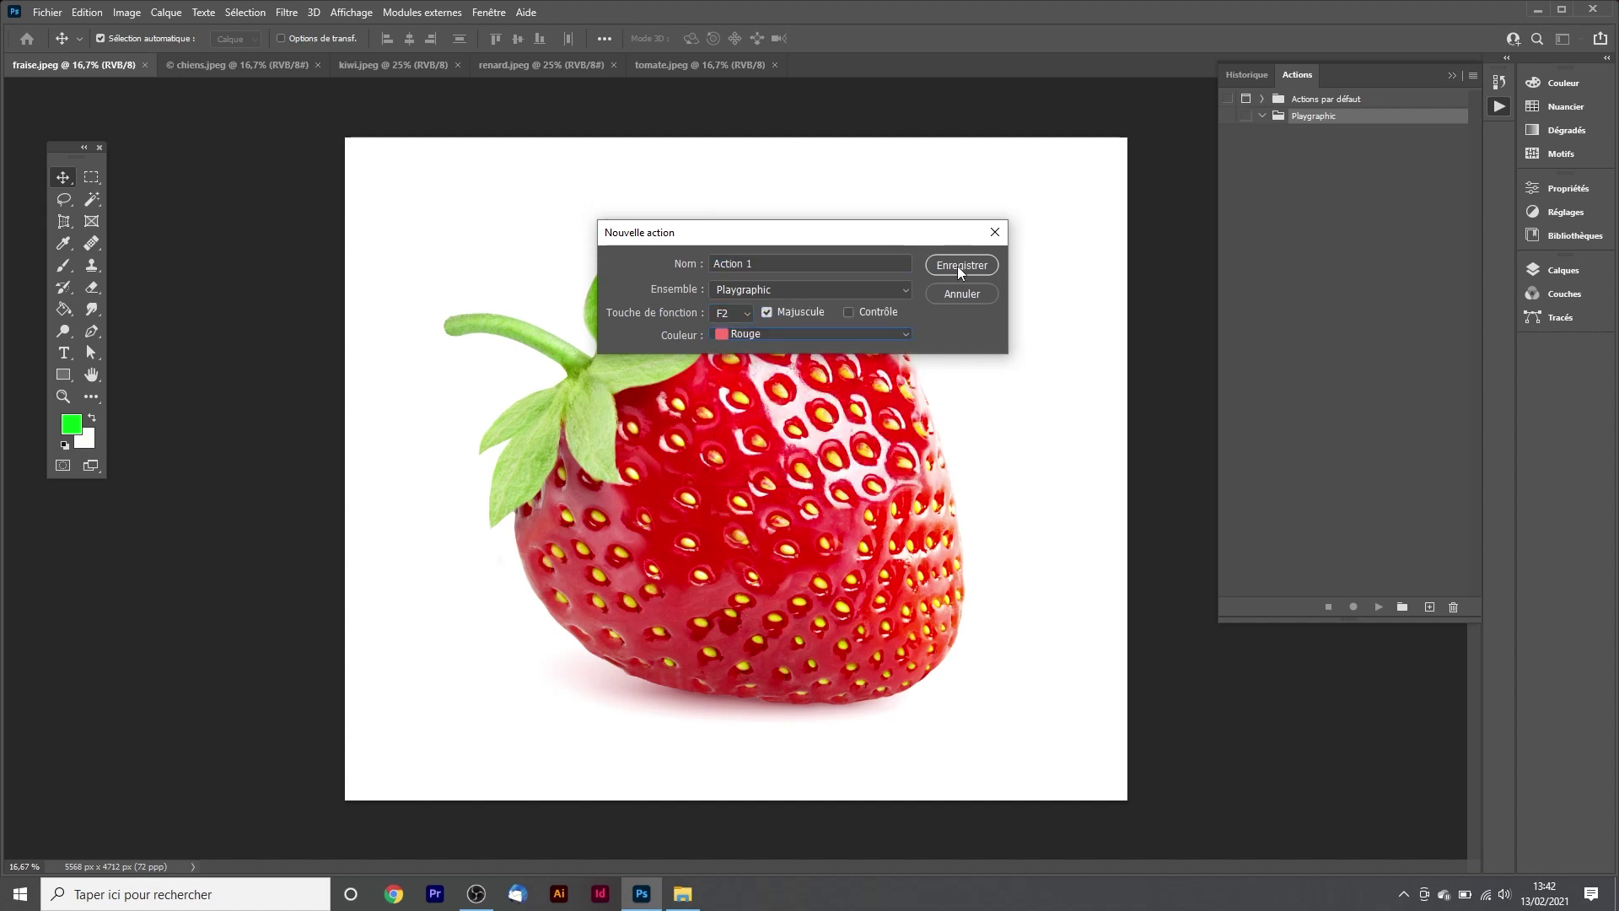
pyautogui.click(959, 265)
# - Stop the recording, preview the actions in button mode and return to the list view
pyautogui.click(1478, 76)
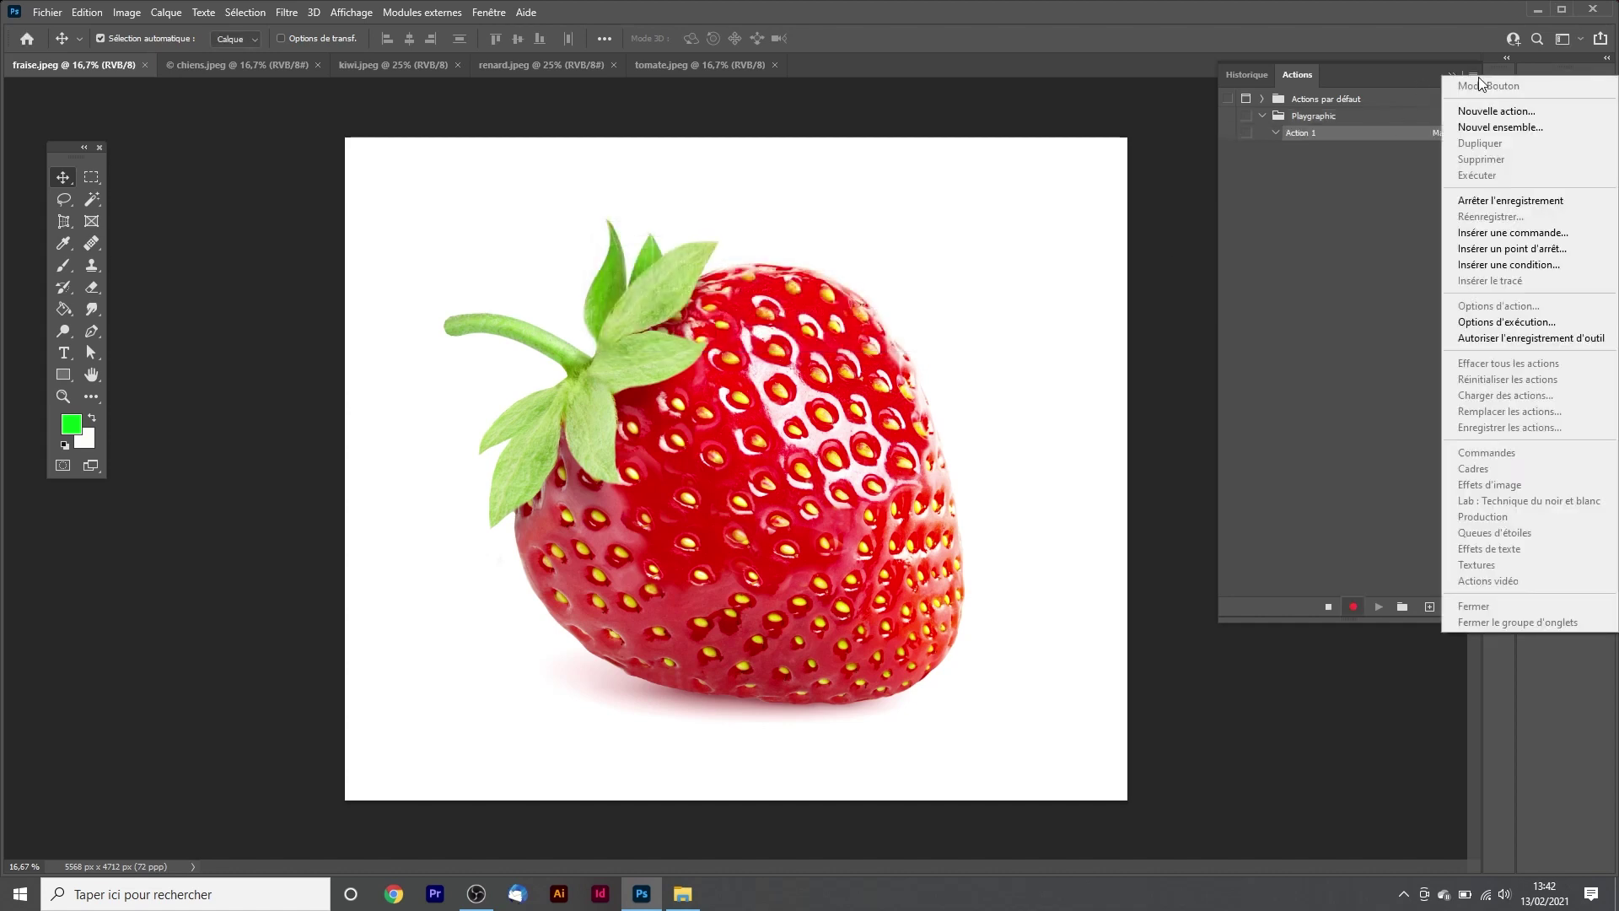
pyautogui.click(1328, 266)
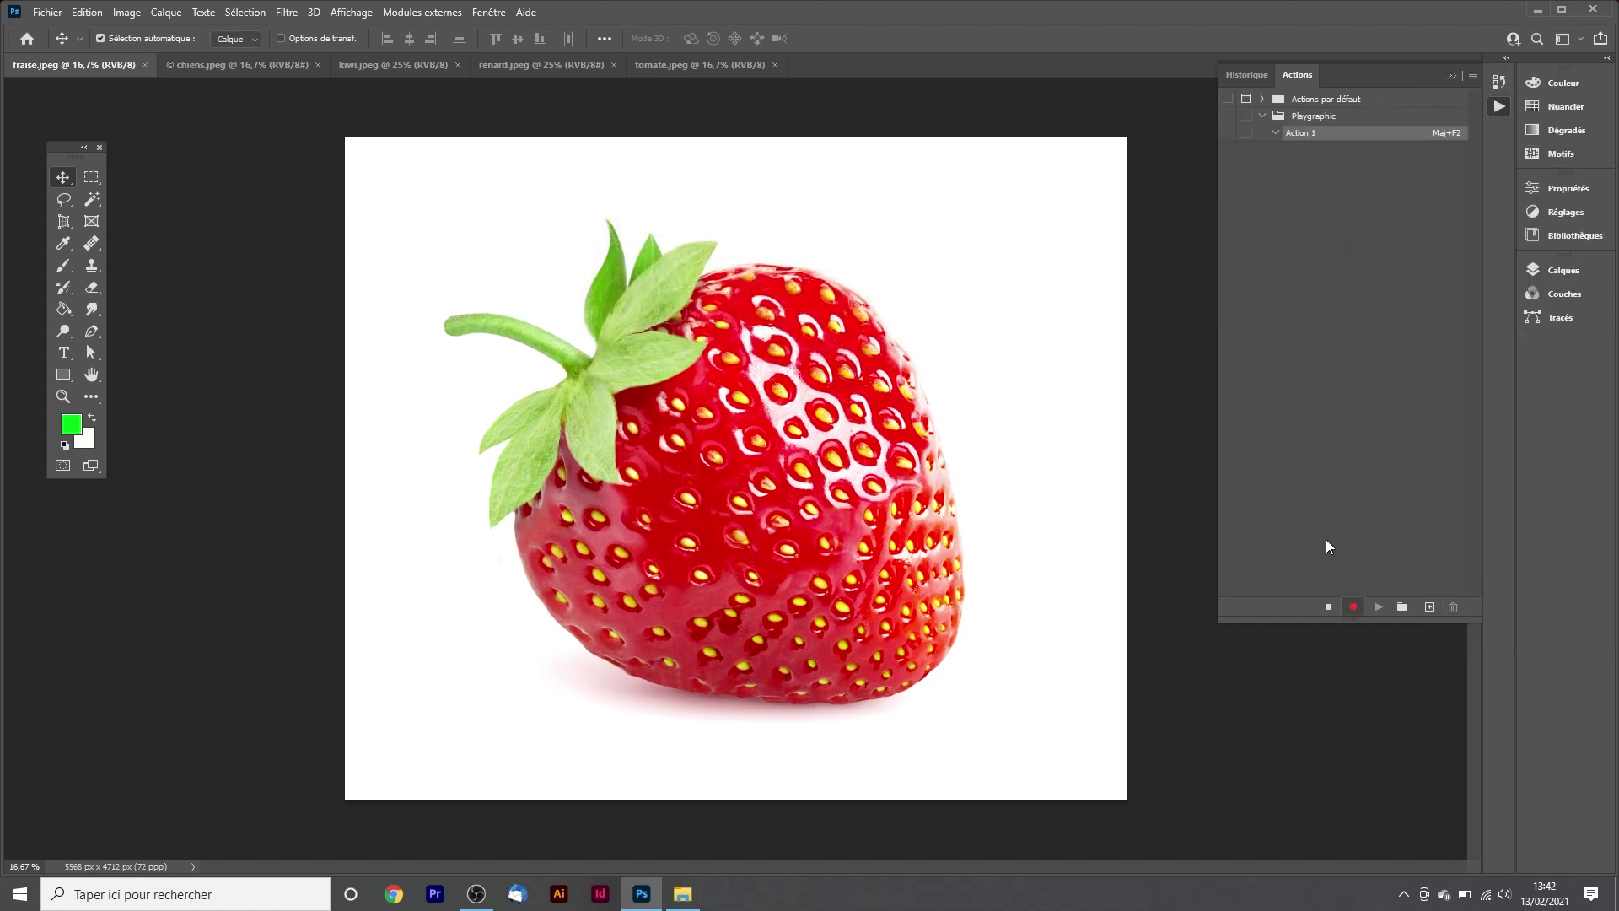
pyautogui.click(1328, 607)
pyautogui.click(1475, 74)
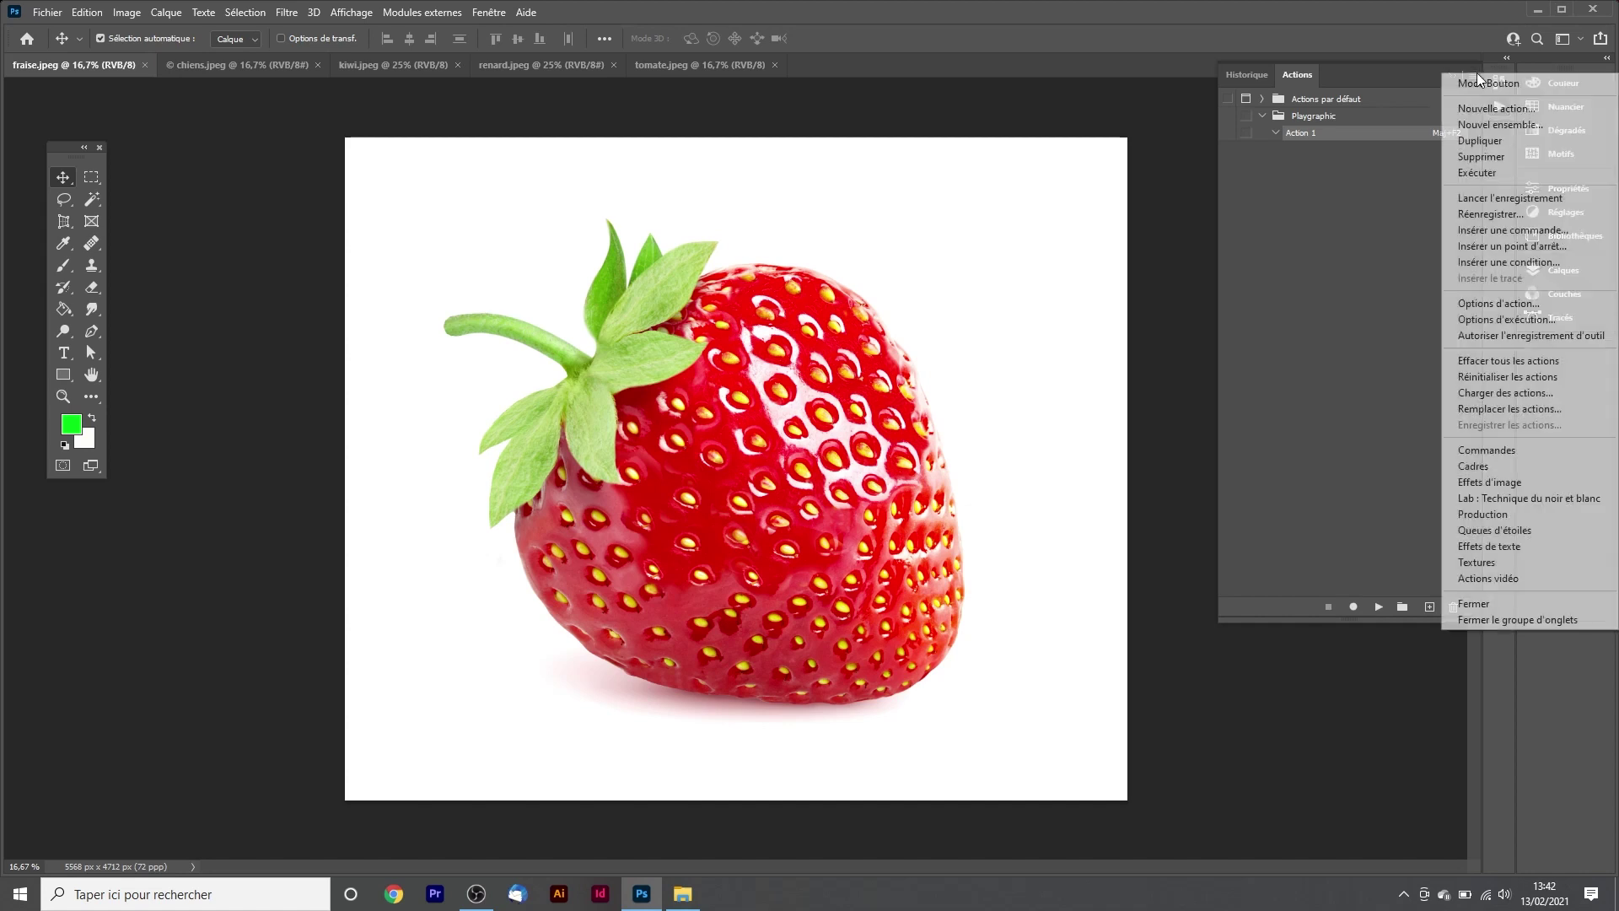
pyautogui.click(1483, 83)
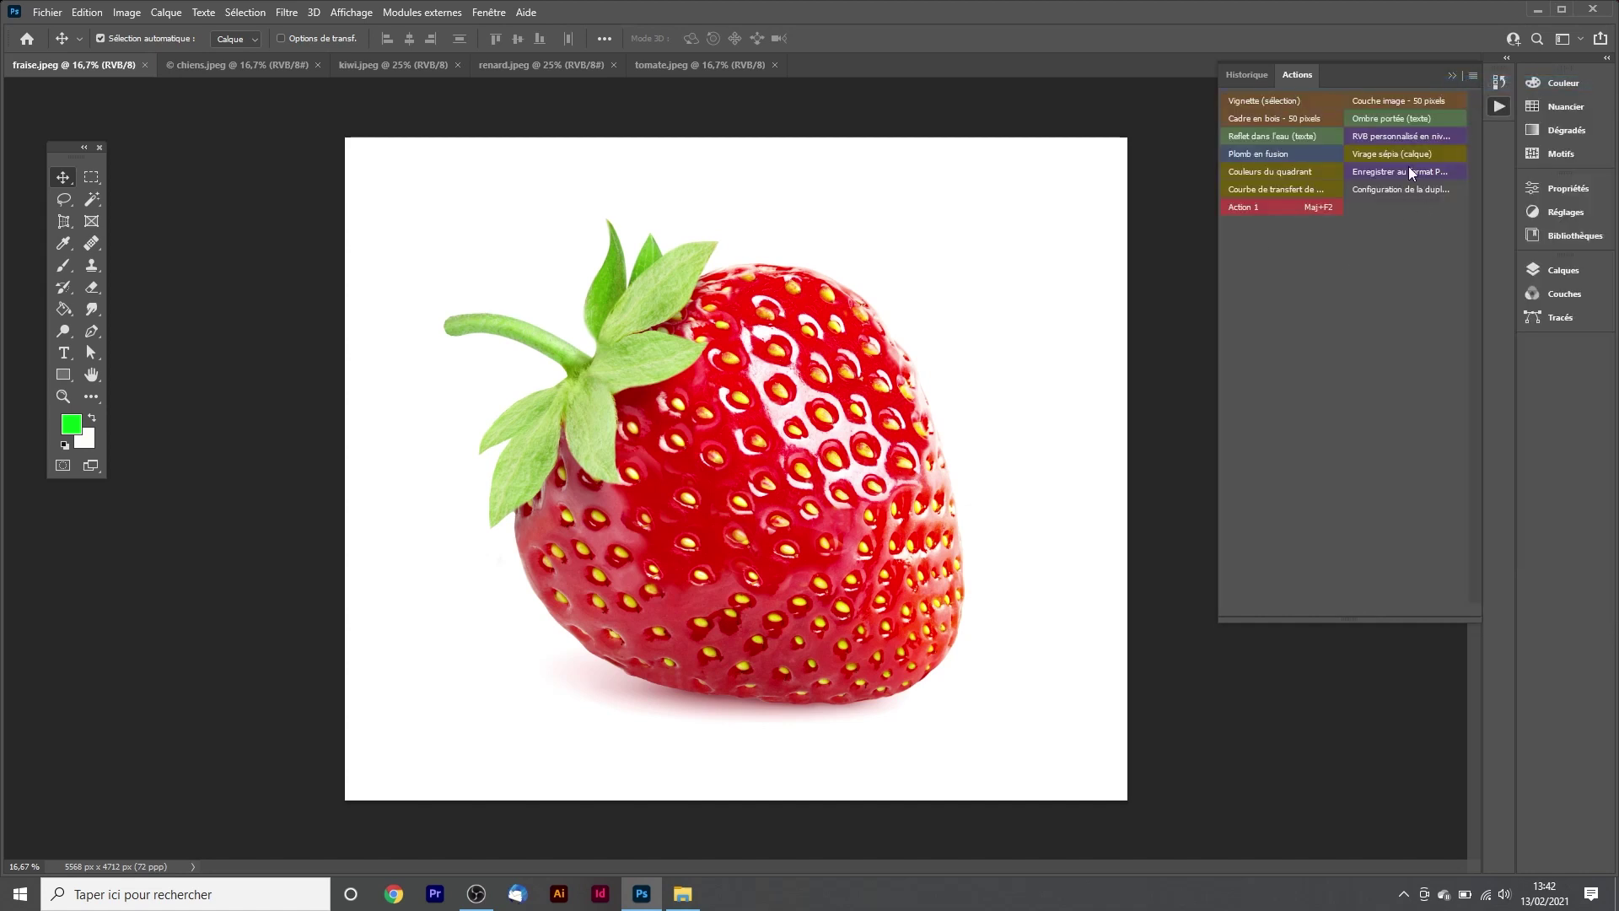
pyautogui.click(1473, 76)
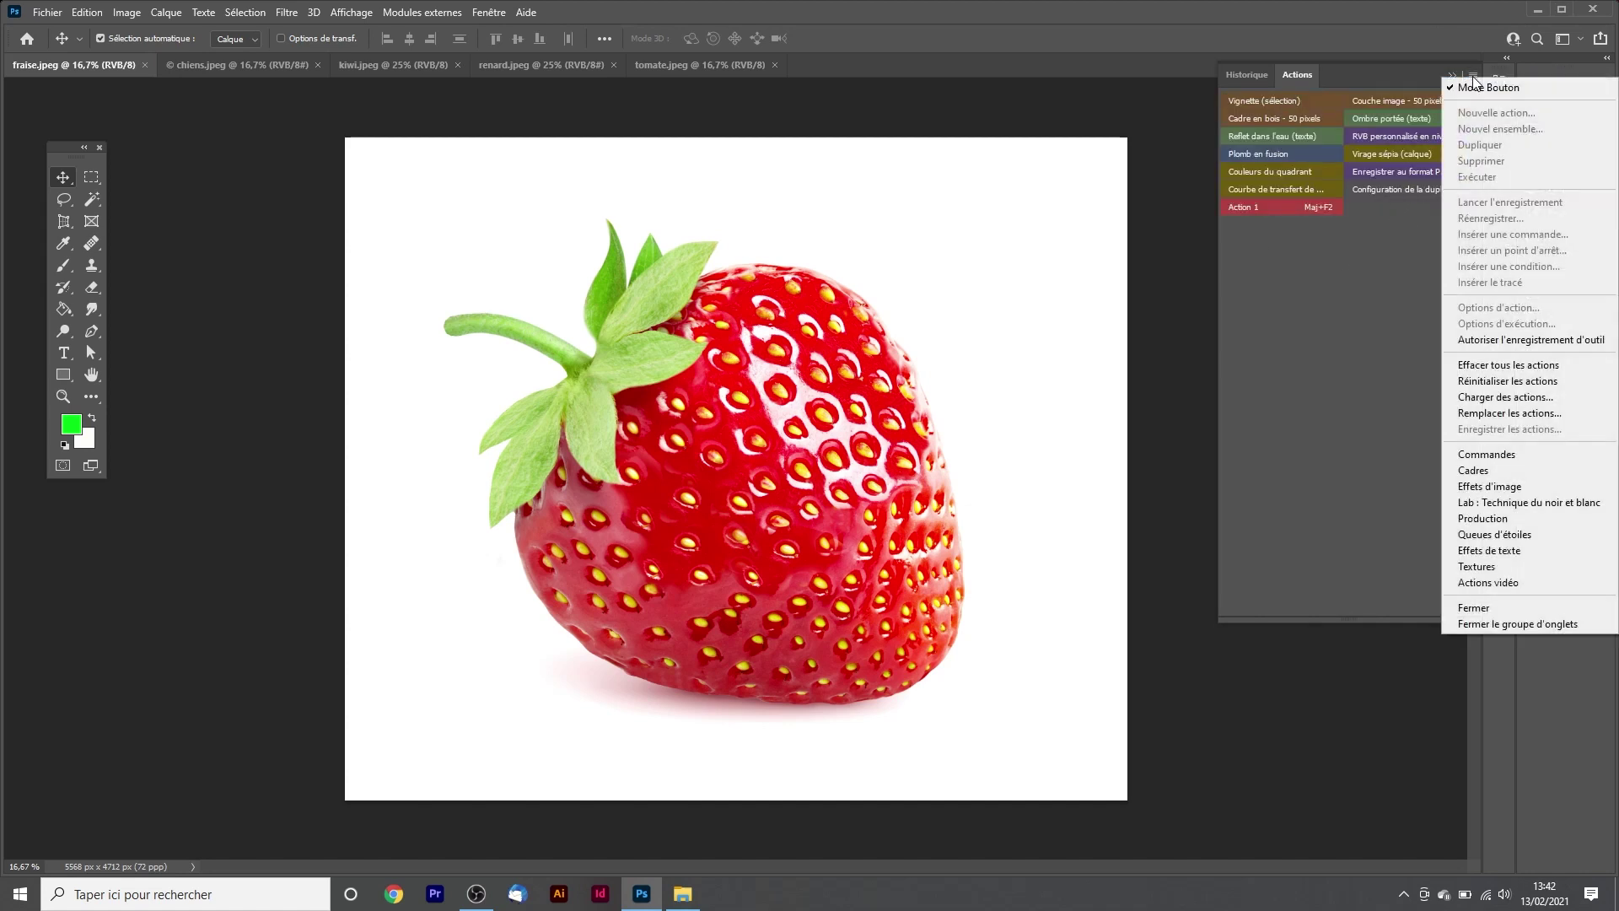
pyautogui.click(1477, 85)
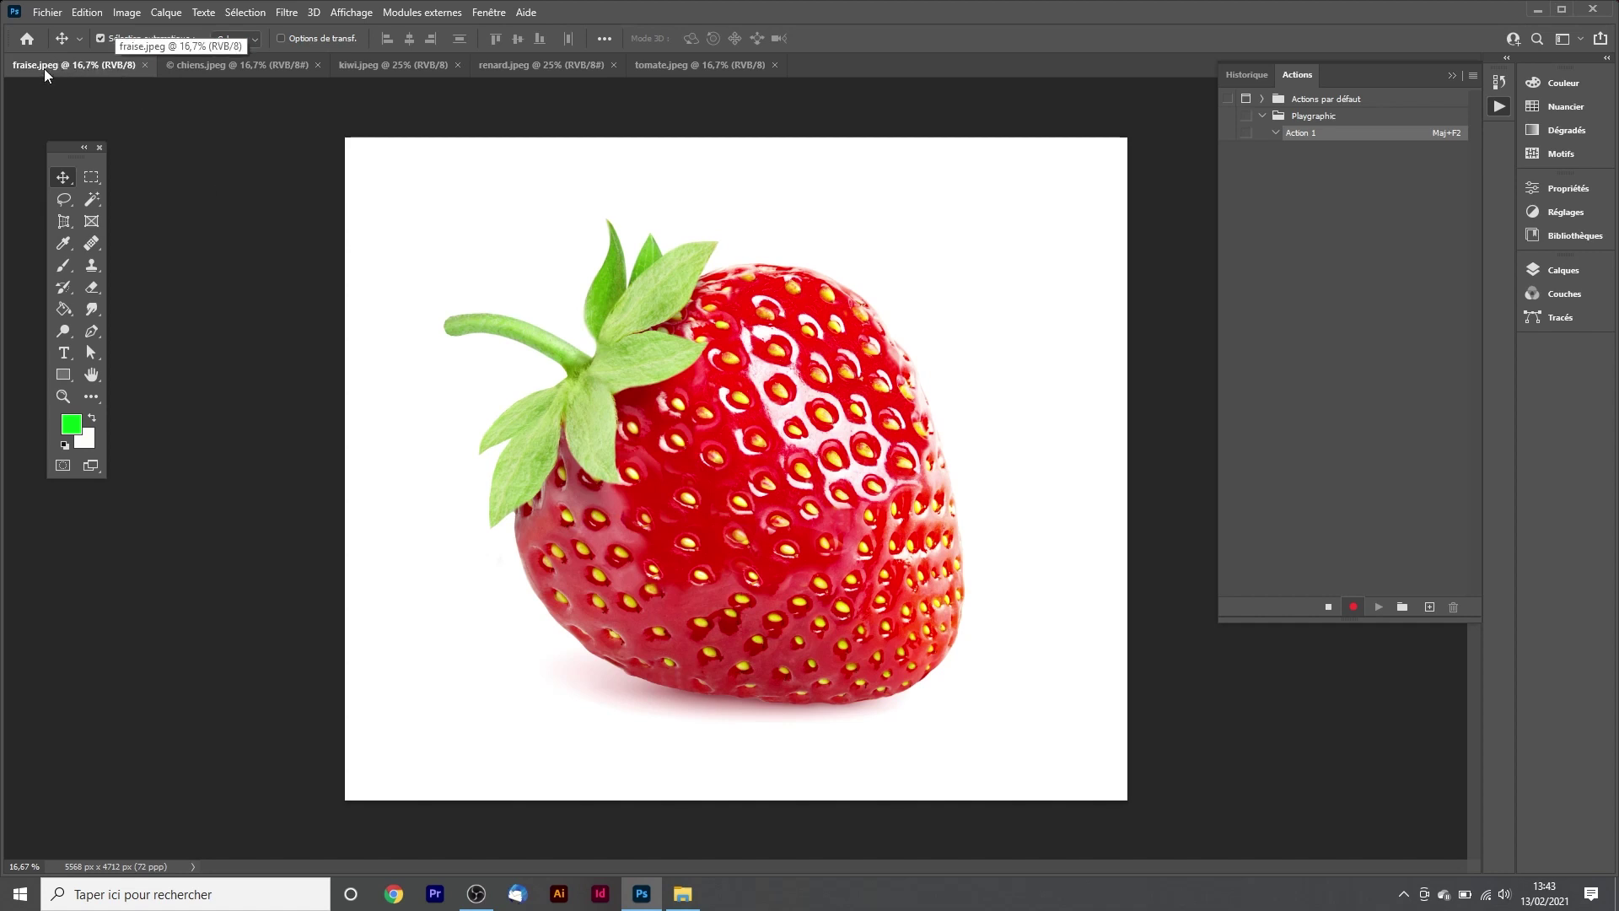
# - Check the strawberry image's resolution in its image size settings and leave them without applying anything
pyautogui.click(126, 12)
pyautogui.click(181, 140)
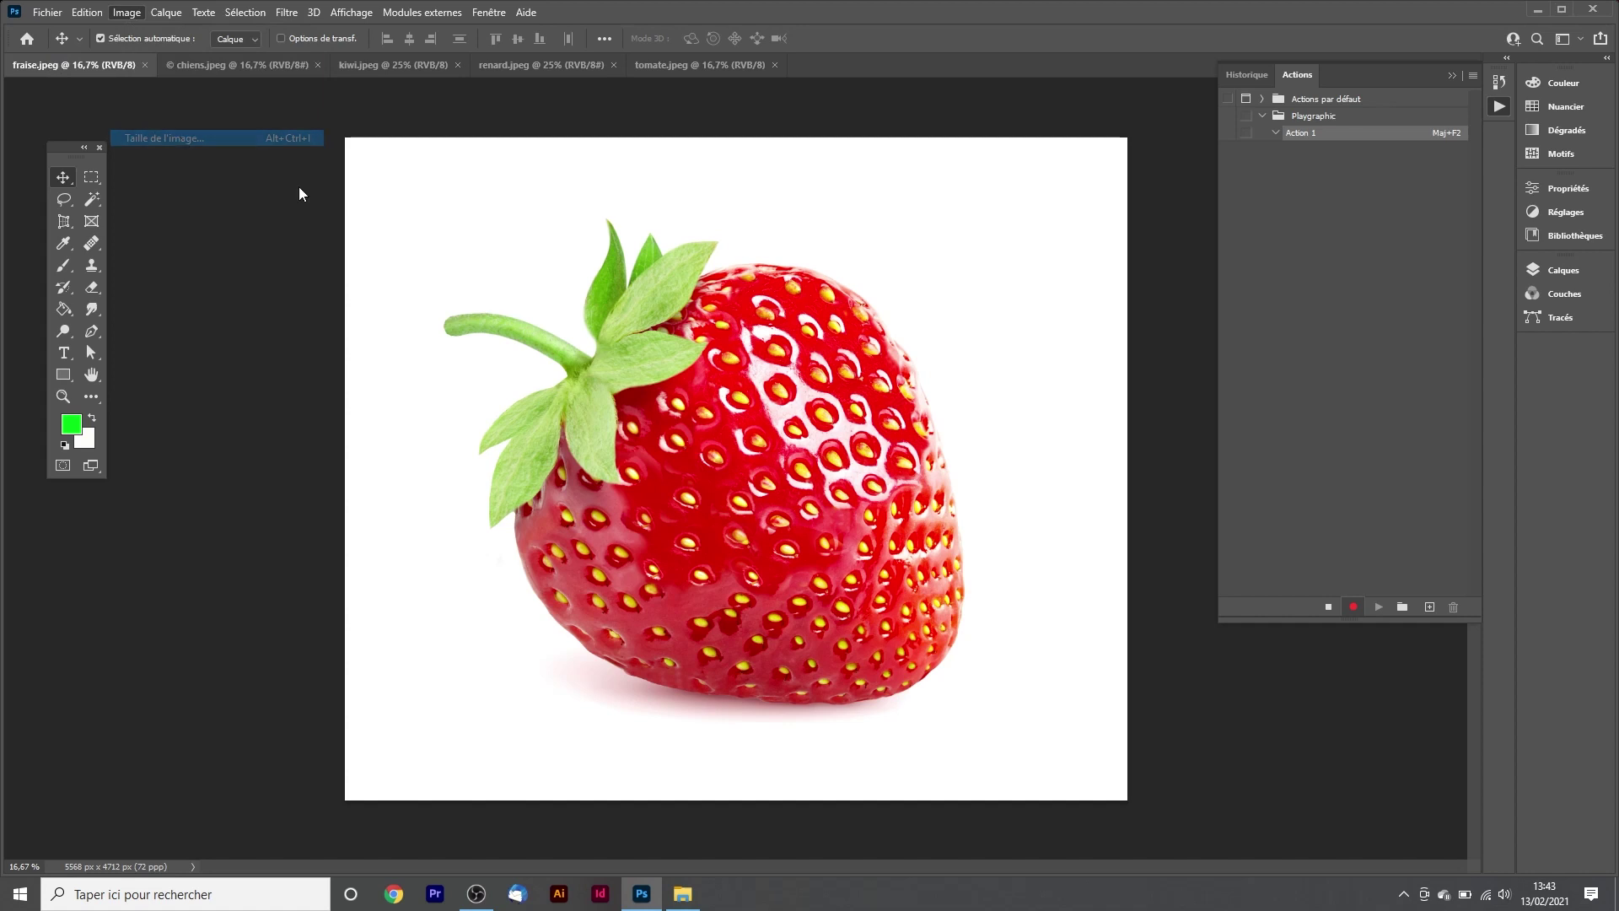
pyautogui.click(925, 329)
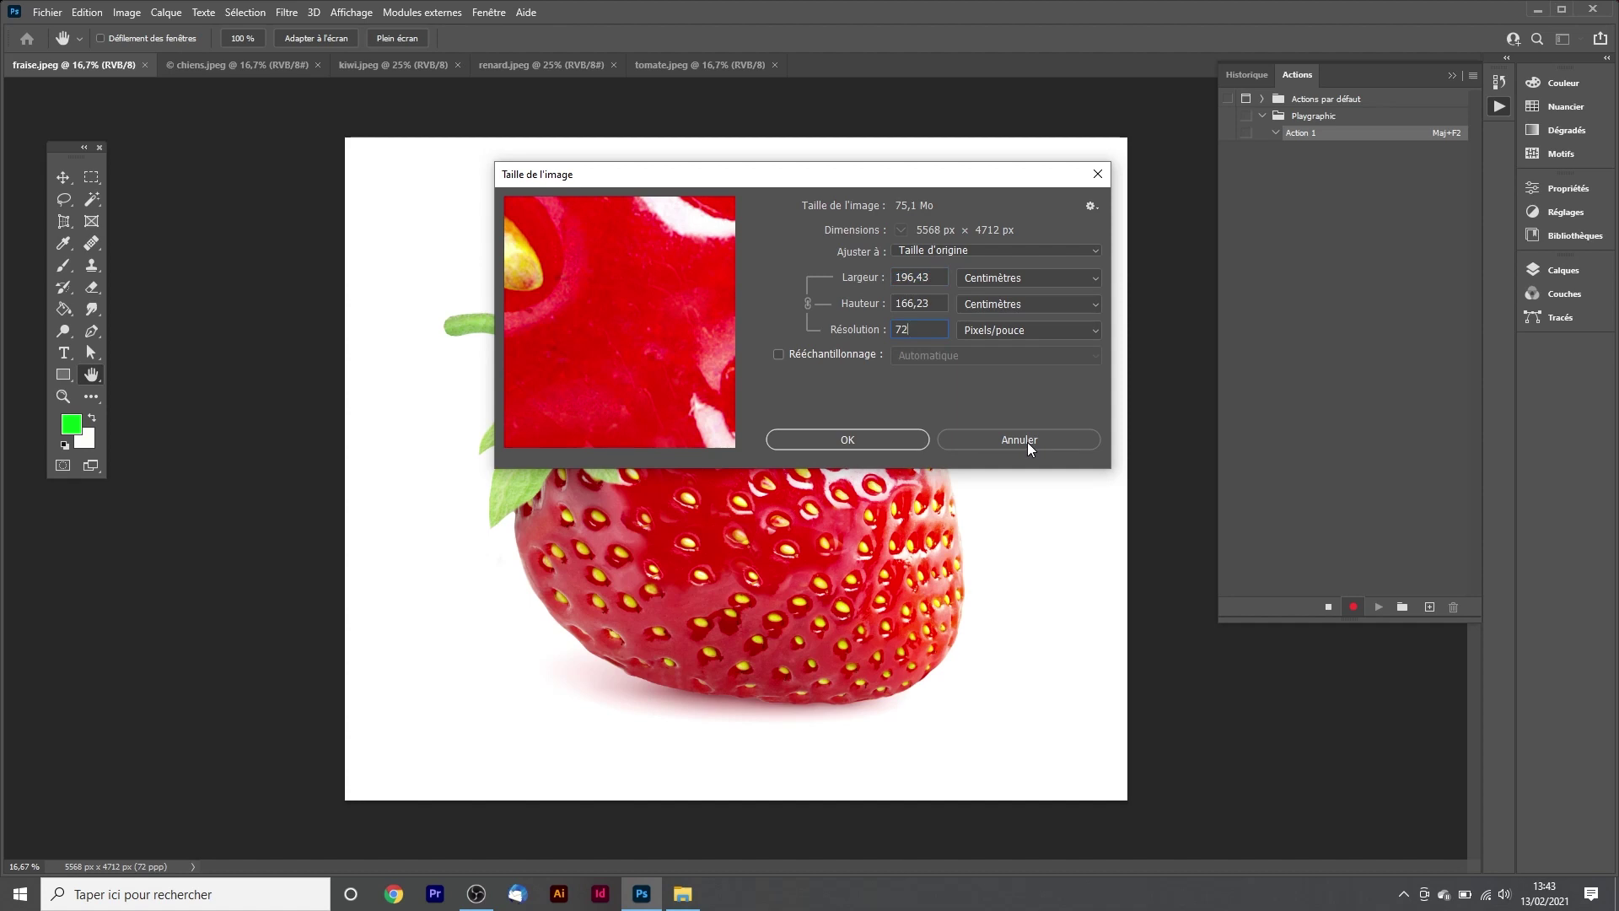
pyautogui.click(1027, 442)
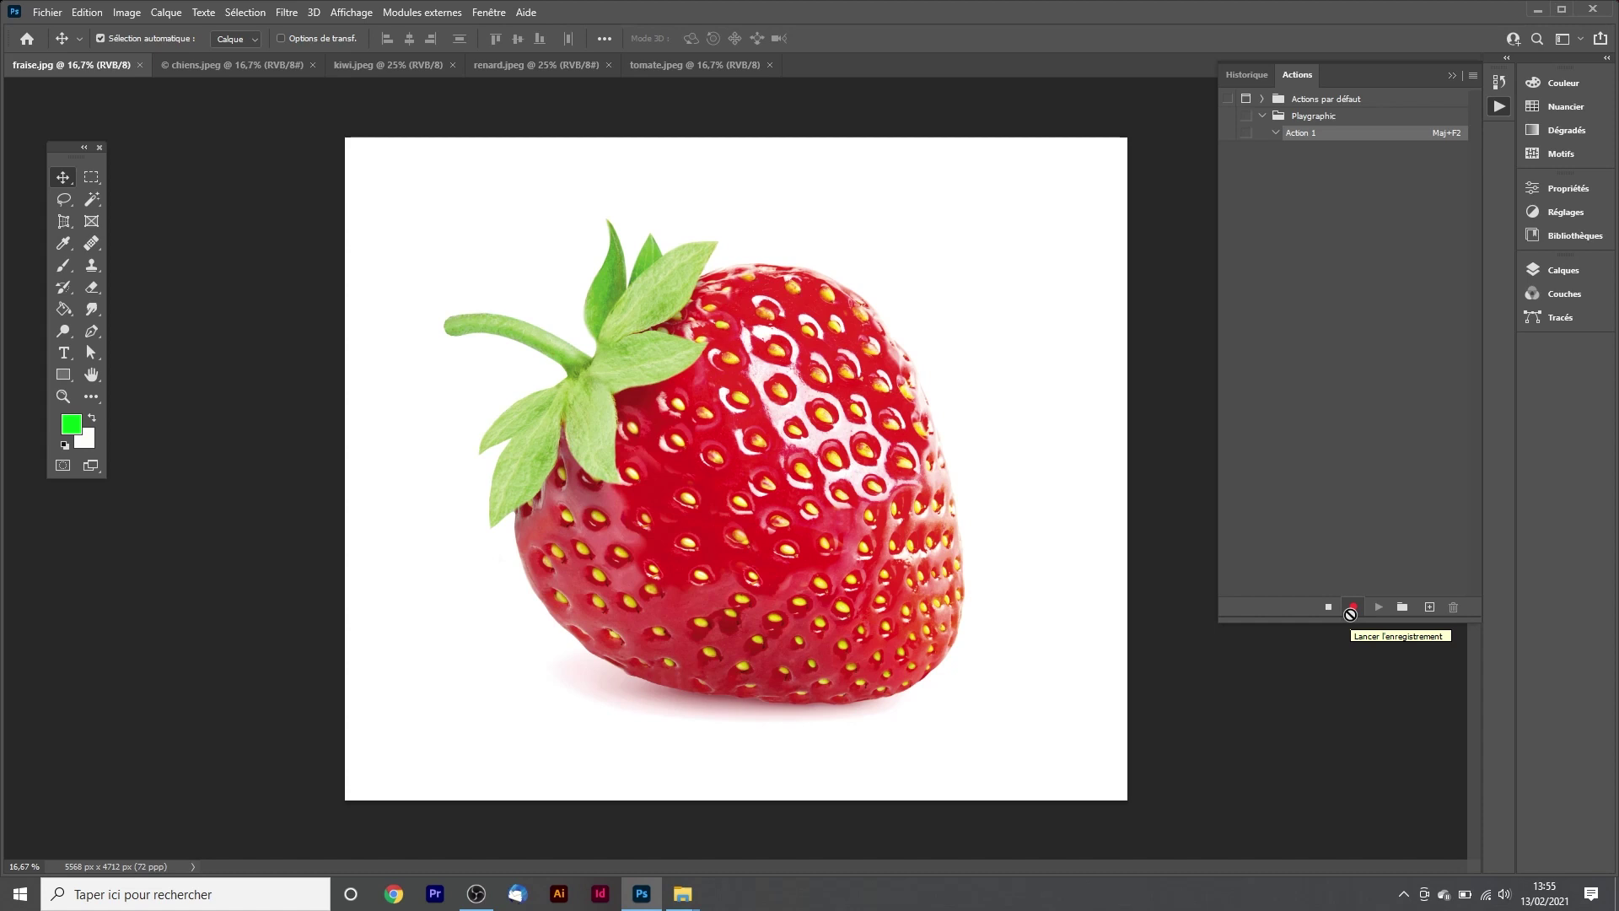
# - Convert the strawberry image's colour mode to CMJN while the action is recording
pyautogui.click(126, 12)
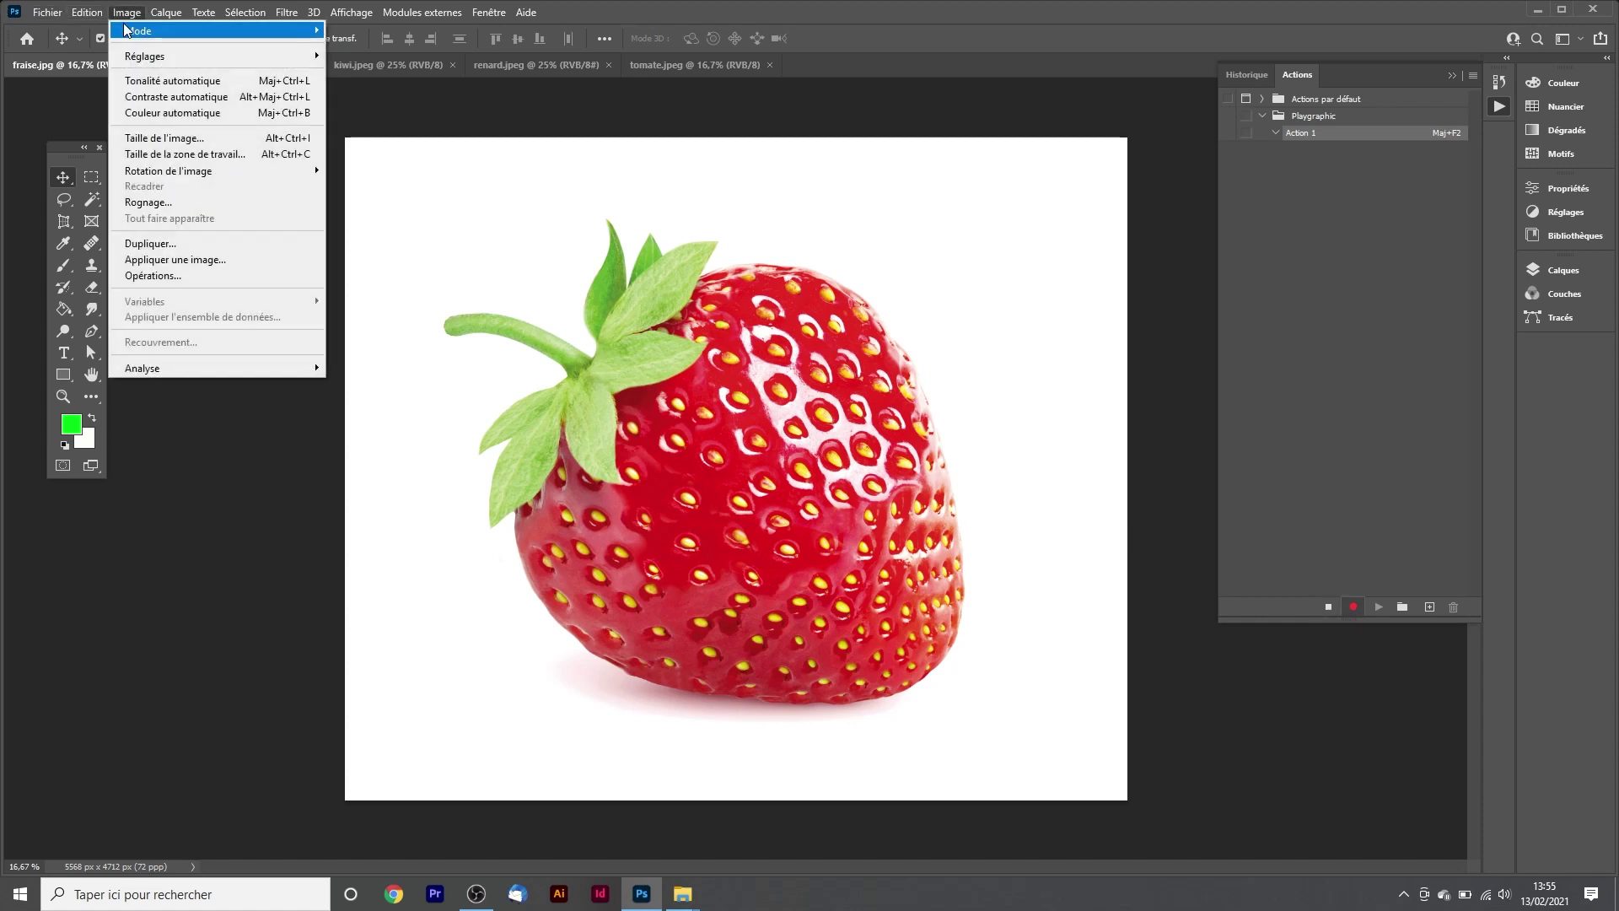
pyautogui.moveTo(126, 31)
pyautogui.click(377, 106)
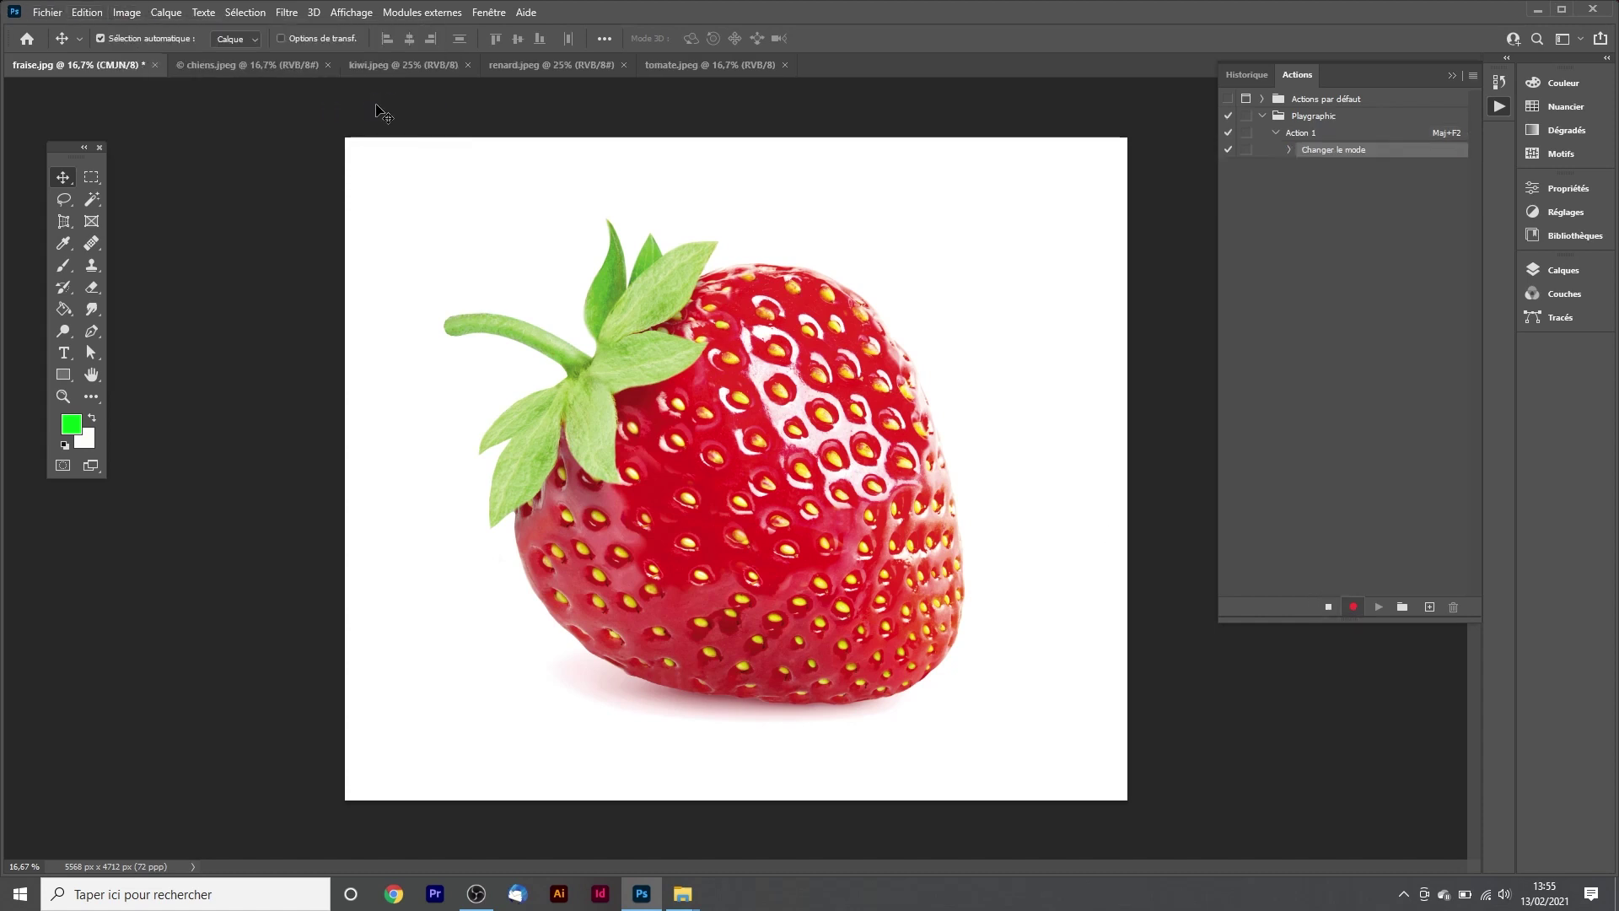
# - Set the strawberry image's resolution to 300 pixels per inch without resampling
pyautogui.click(126, 11)
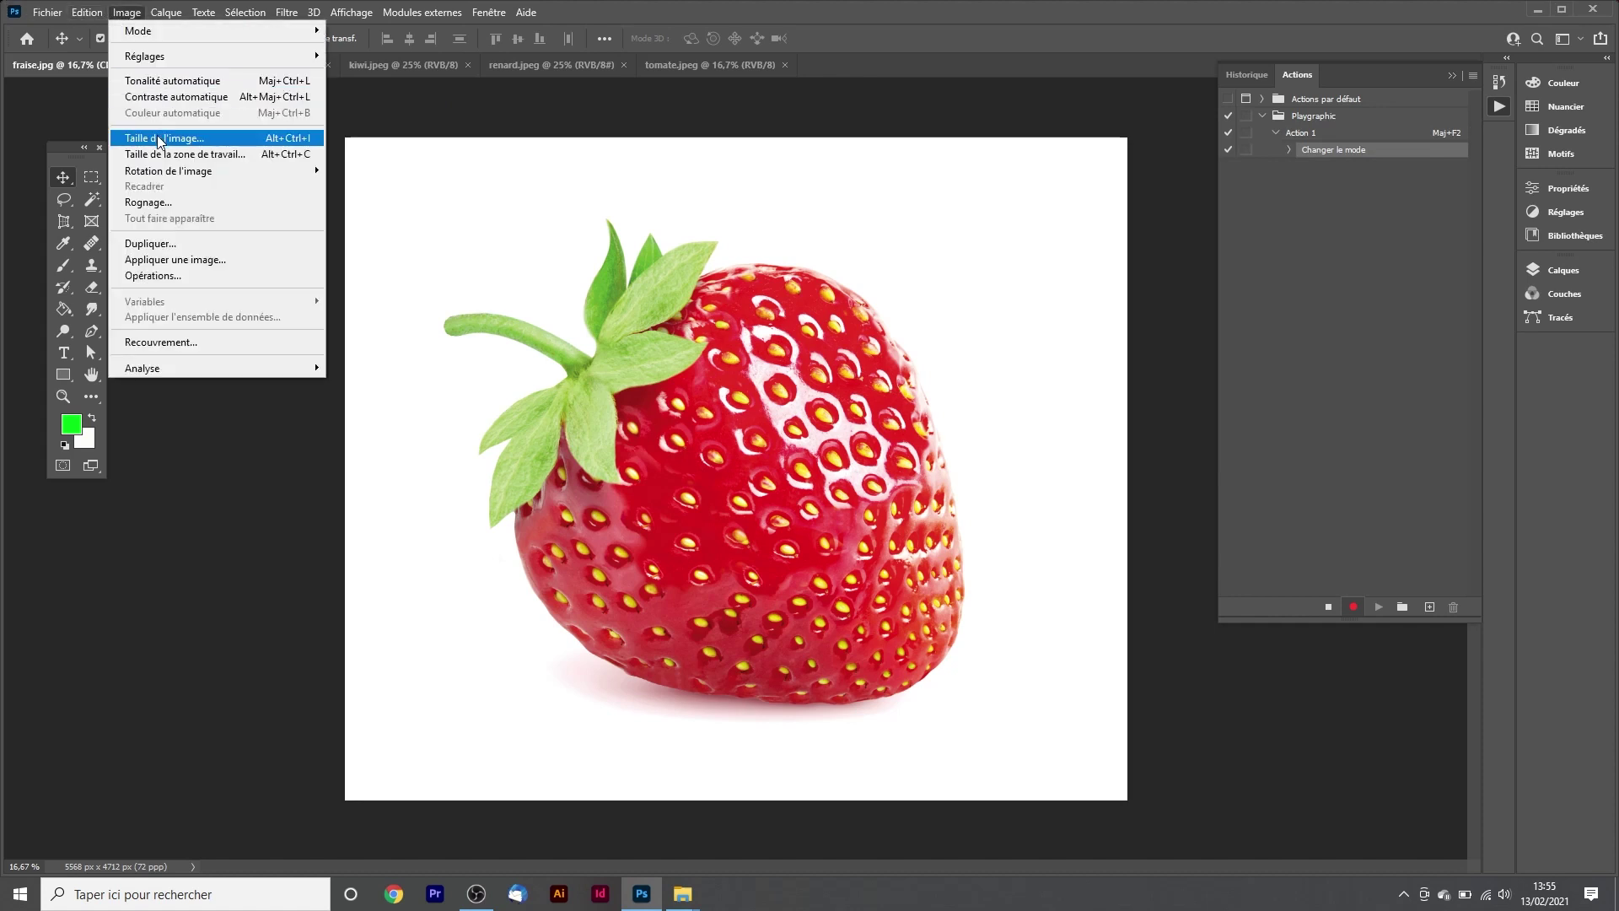
pyautogui.click(160, 138)
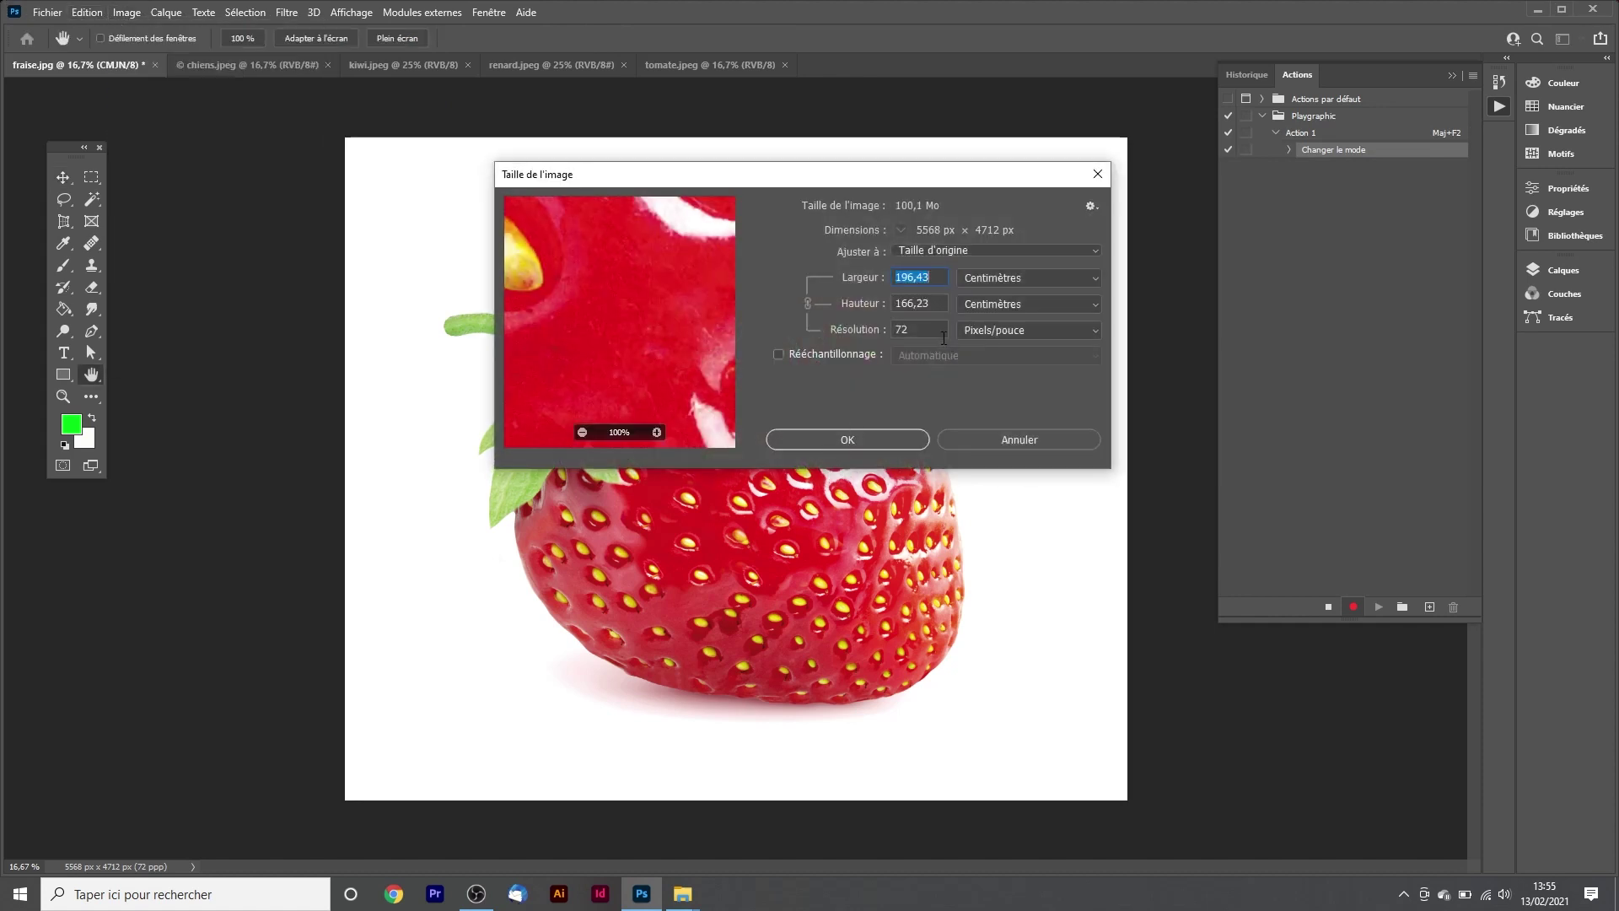
pyautogui.doubleClick(919, 330)
pyautogui.write('300')
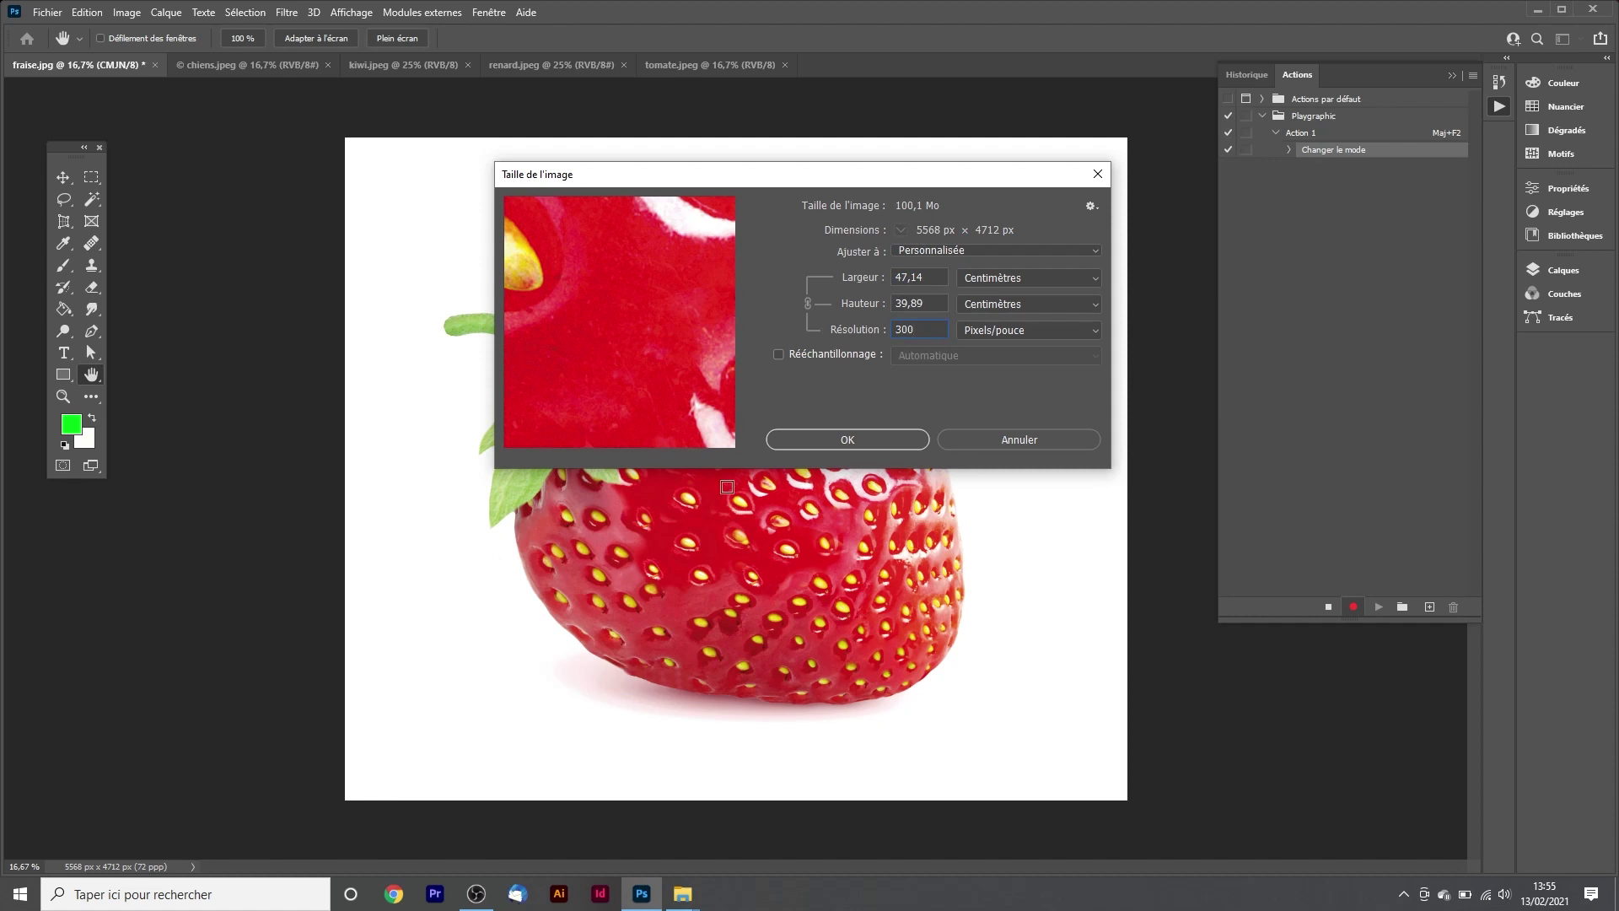
pyautogui.click(842, 439)
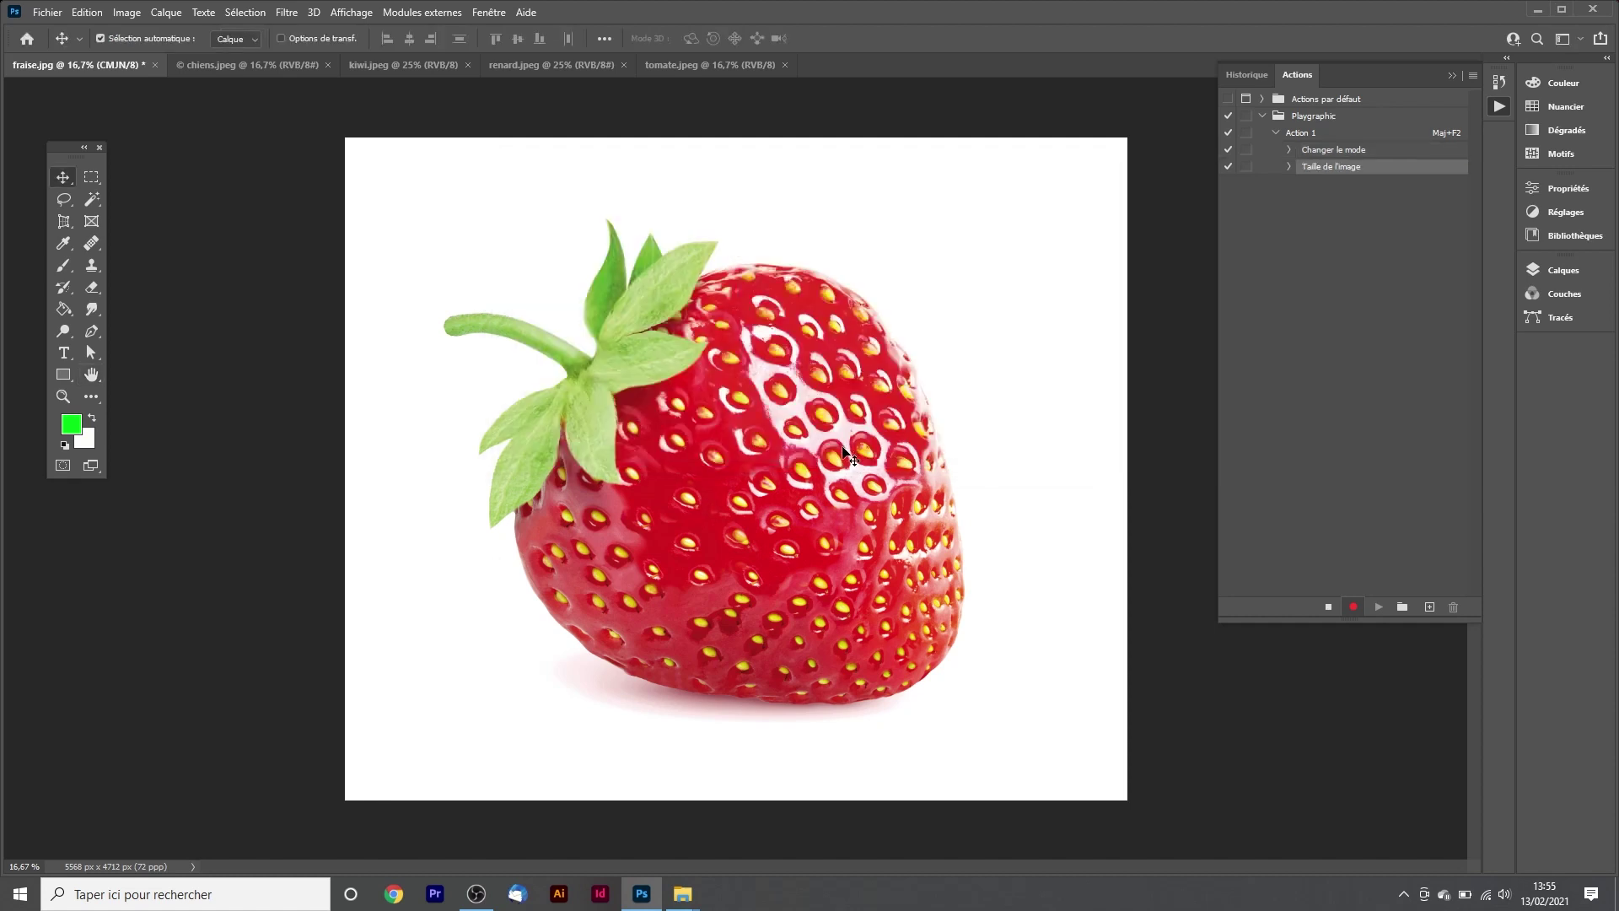
# - Save the strawberry image as a TIFF named fraise in the desktop's images-ok folder, accepting the offered TIFF options
pyautogui.click(43, 14)
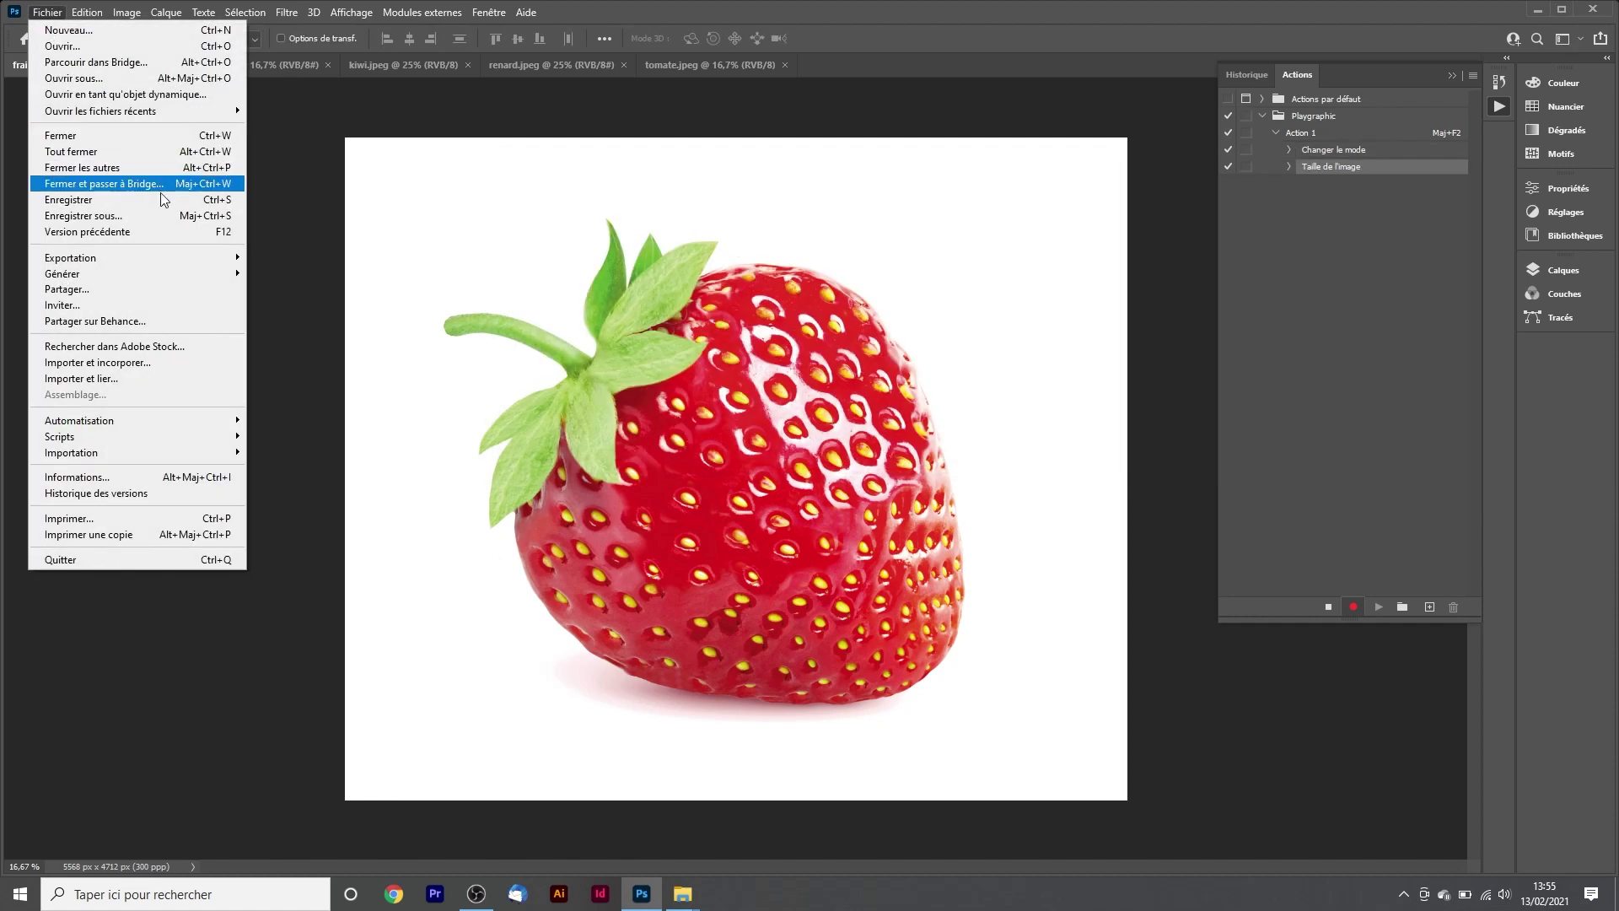
pyautogui.click(158, 210)
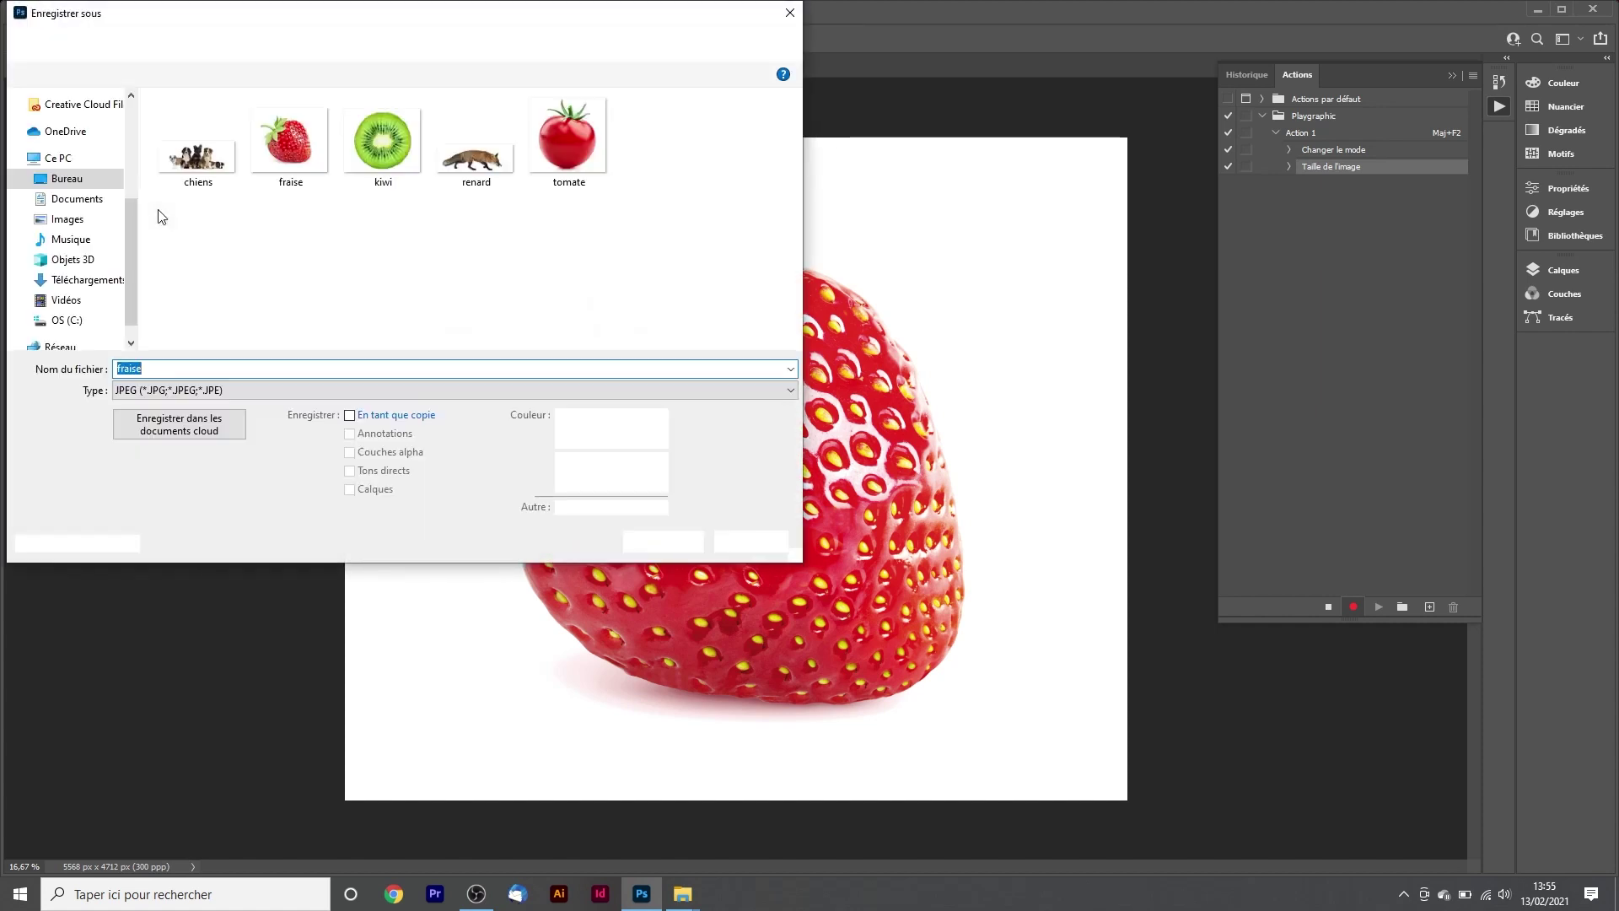
pyautogui.click(72, 182)
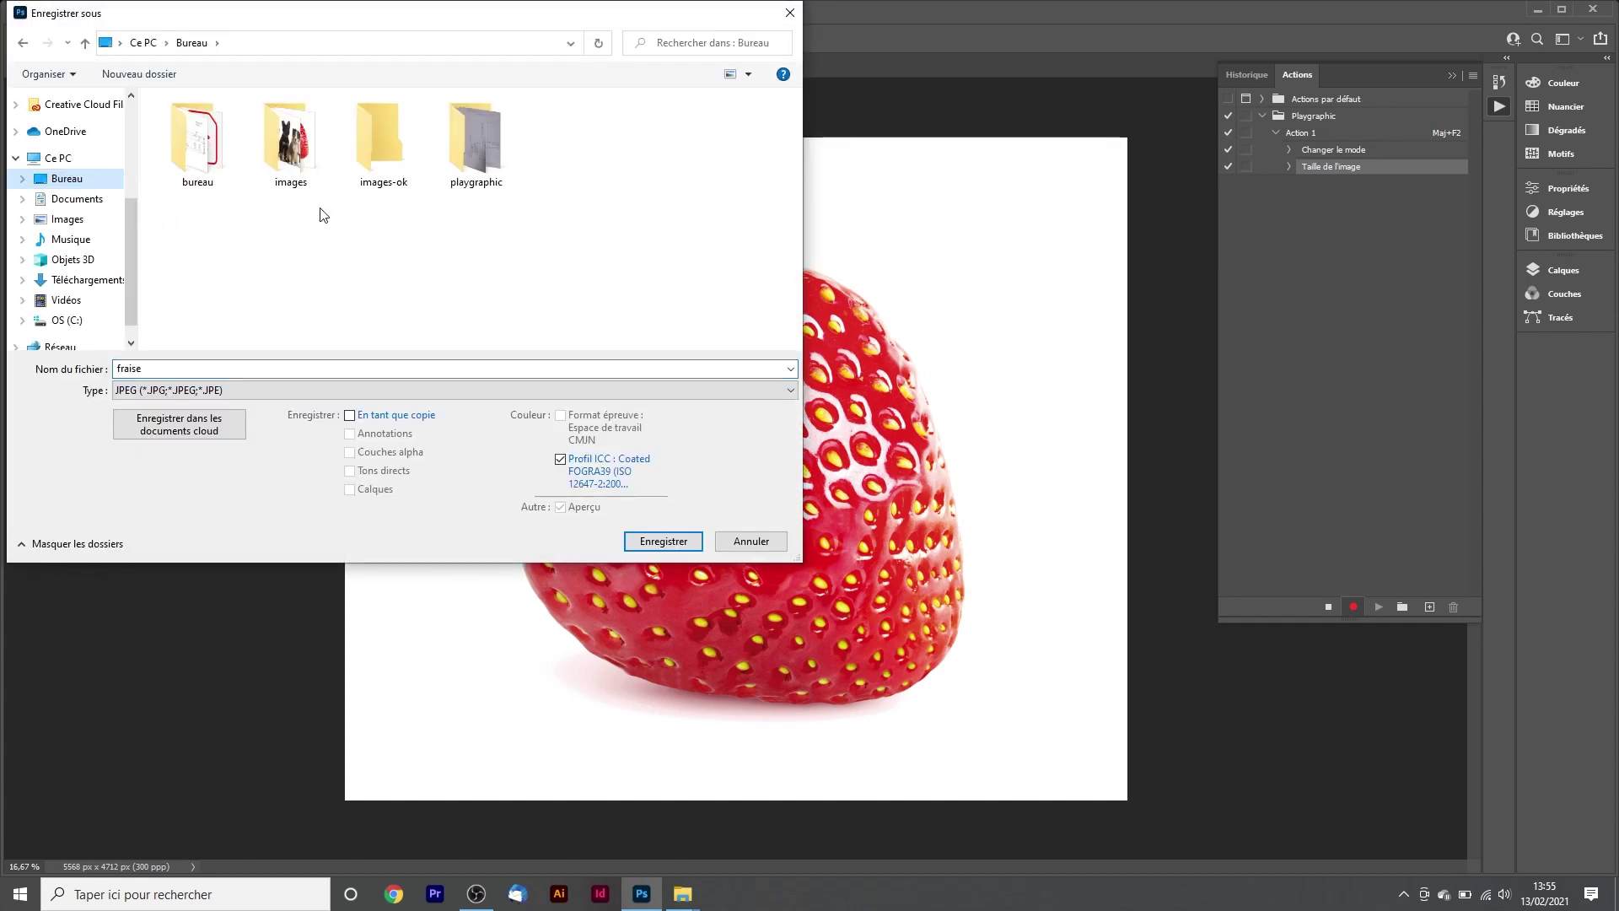
pyautogui.click(371, 140)
pyautogui.doubleClick(371, 140)
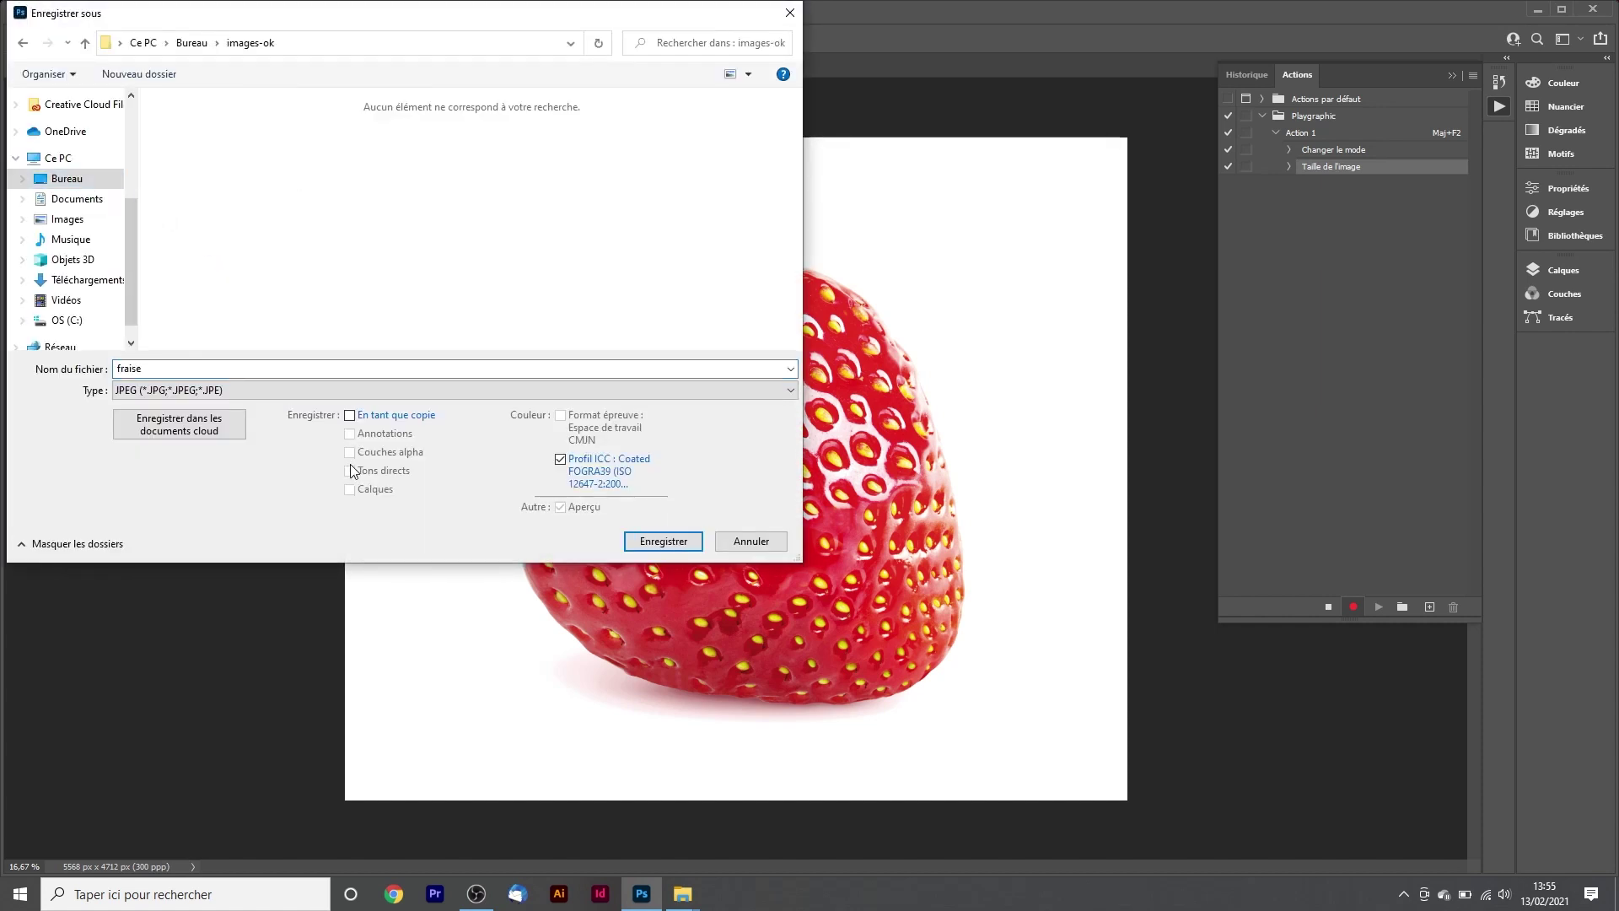
pyautogui.click(251, 390)
pyautogui.click(243, 559)
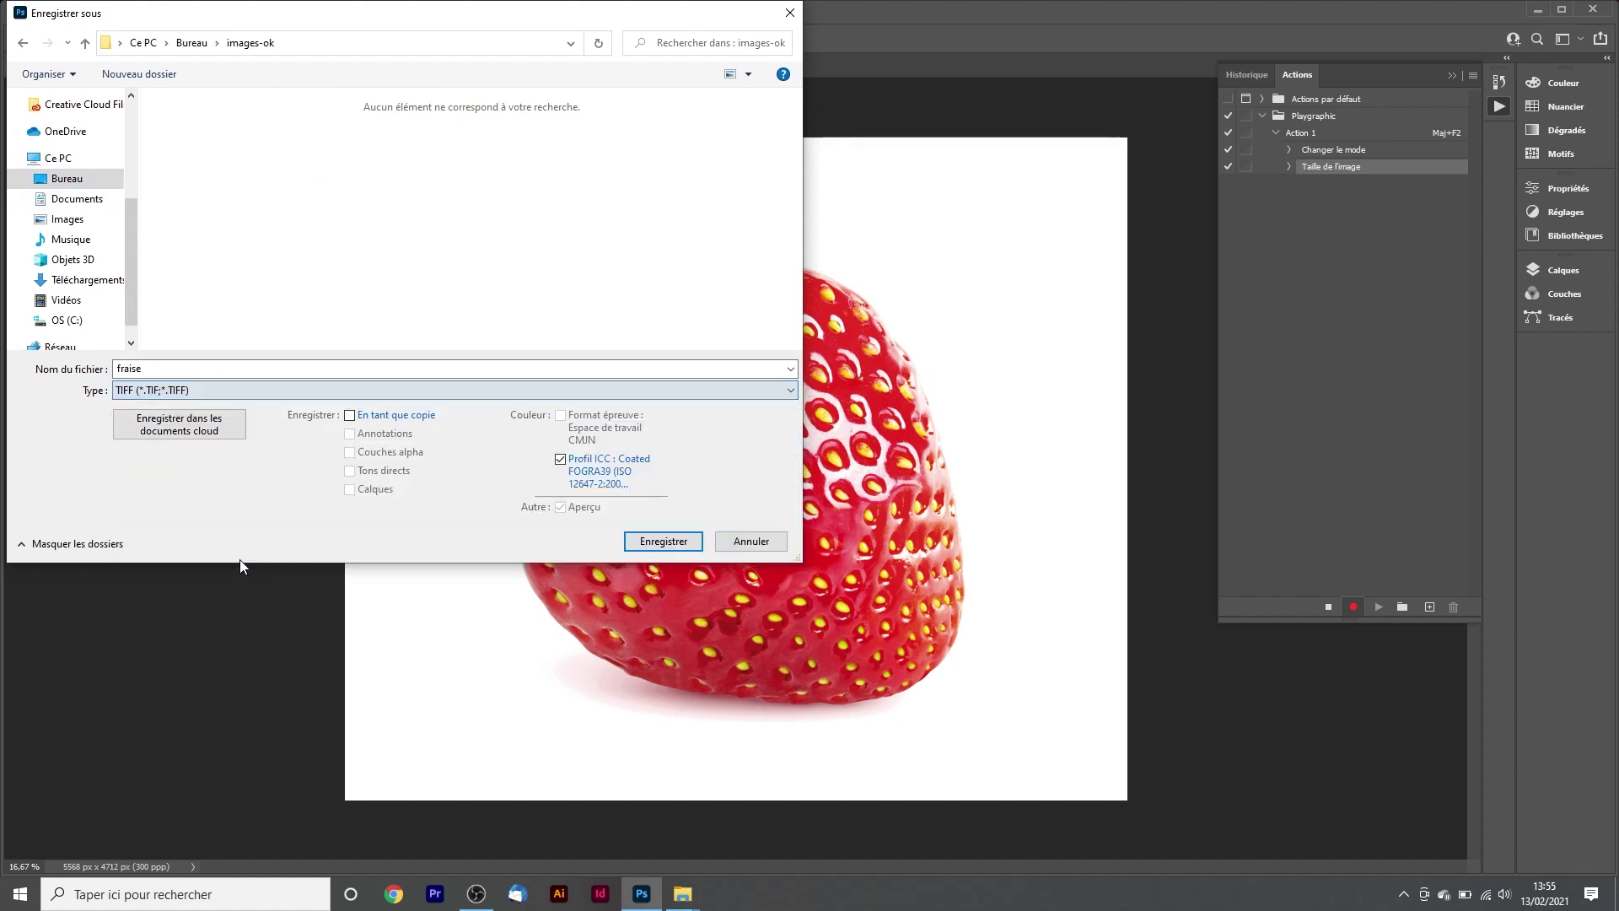
pyautogui.click(670, 559)
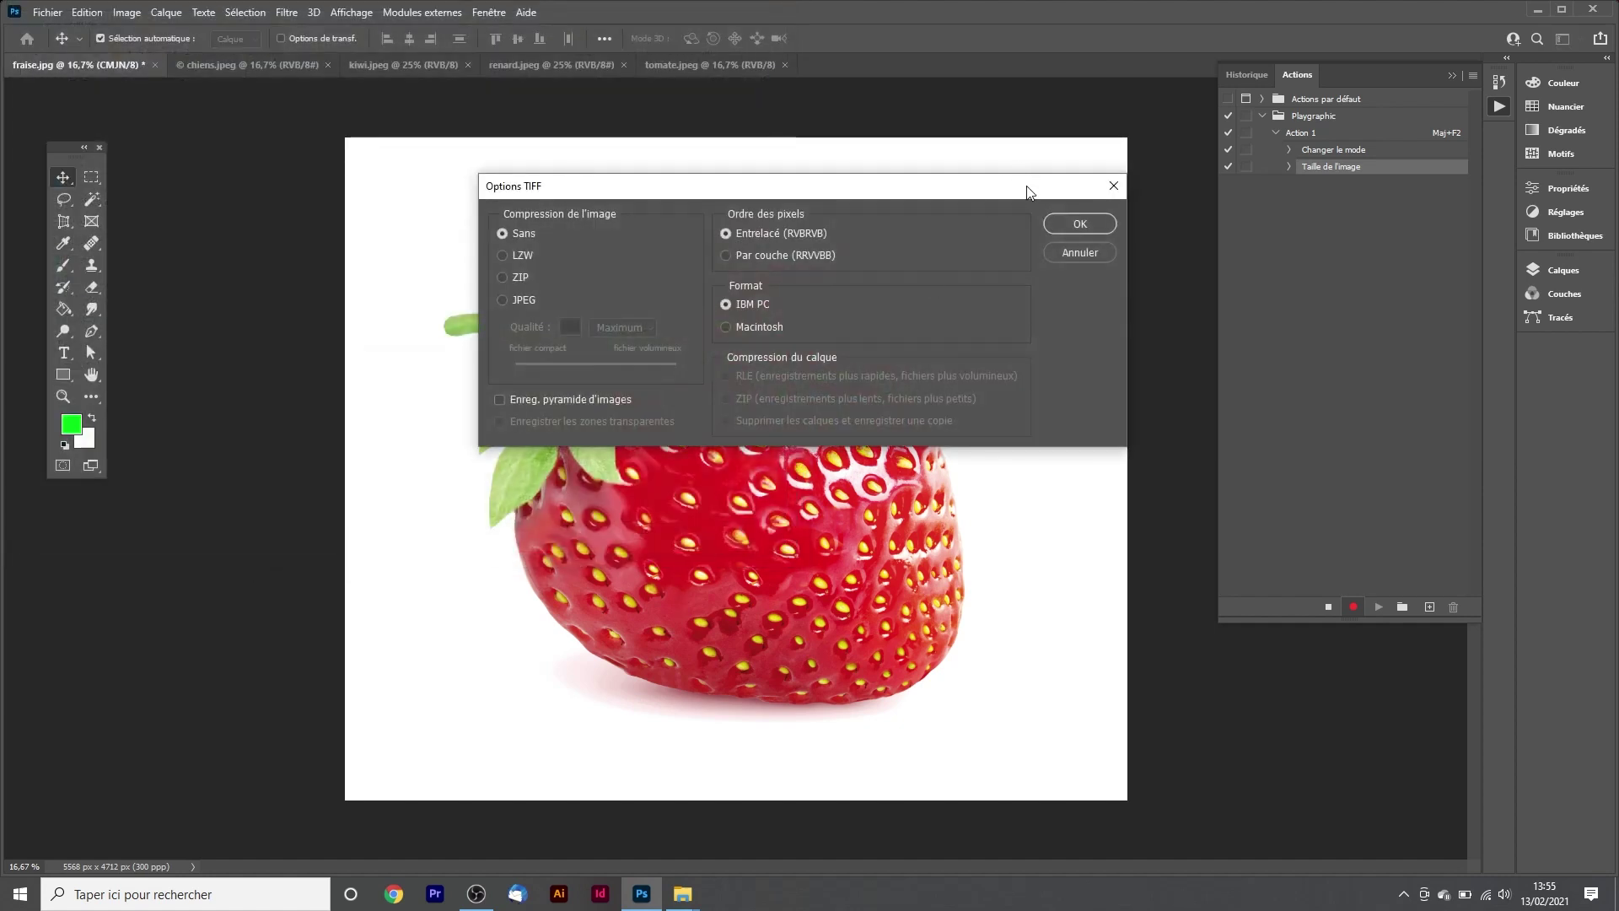
pyautogui.click(1176, 223)
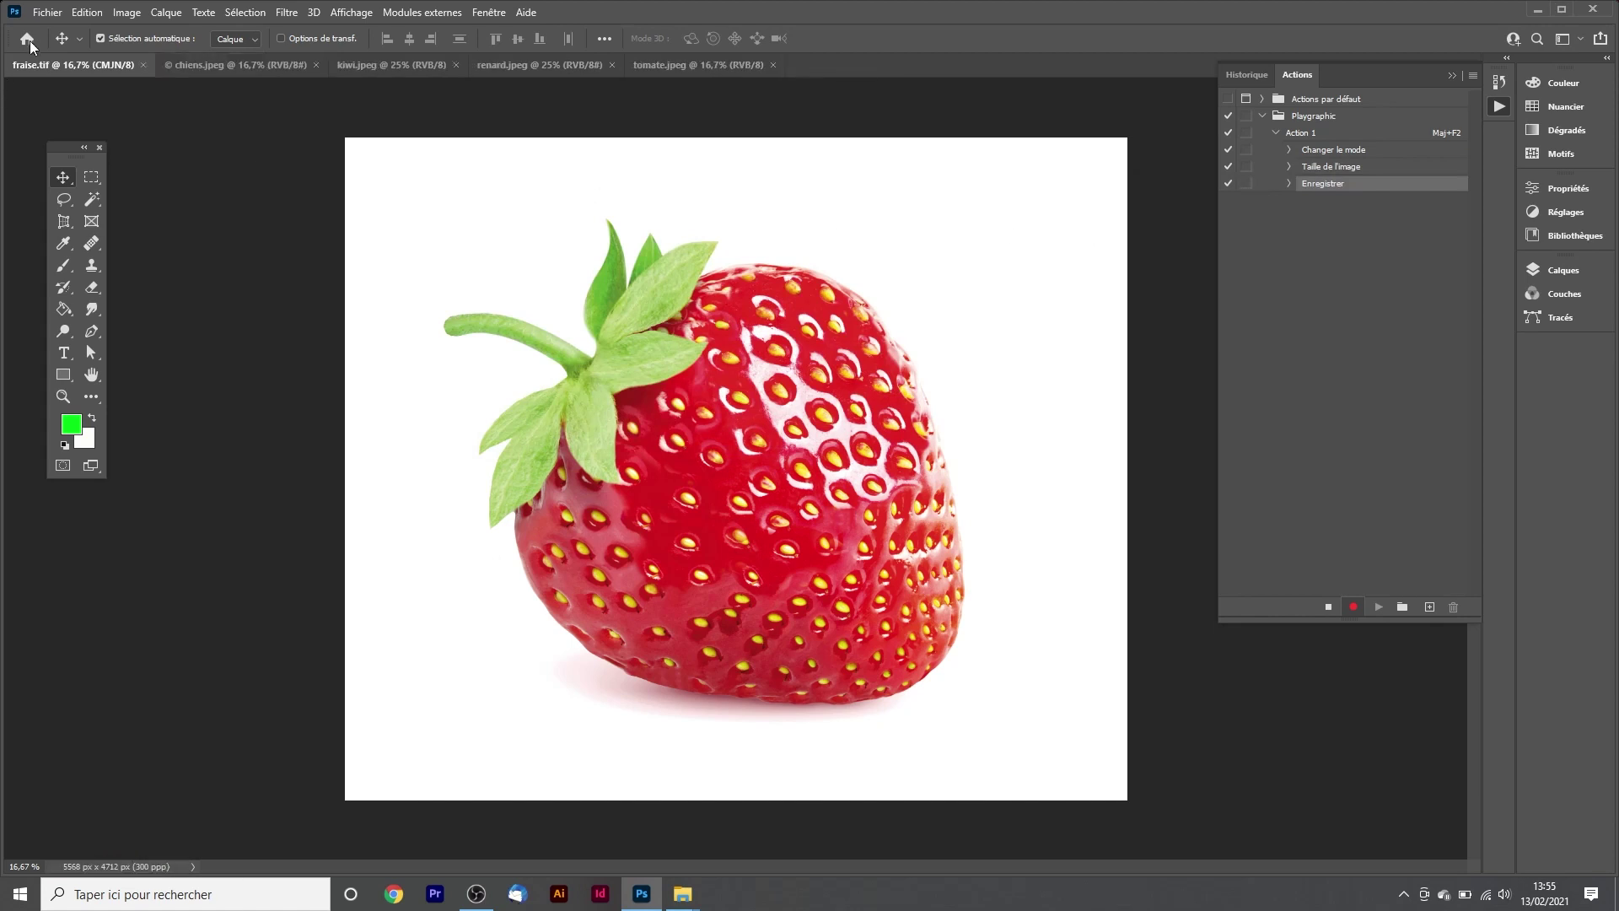
# - Close the strawberry image and stop recording the action
pyautogui.click(44, 13)
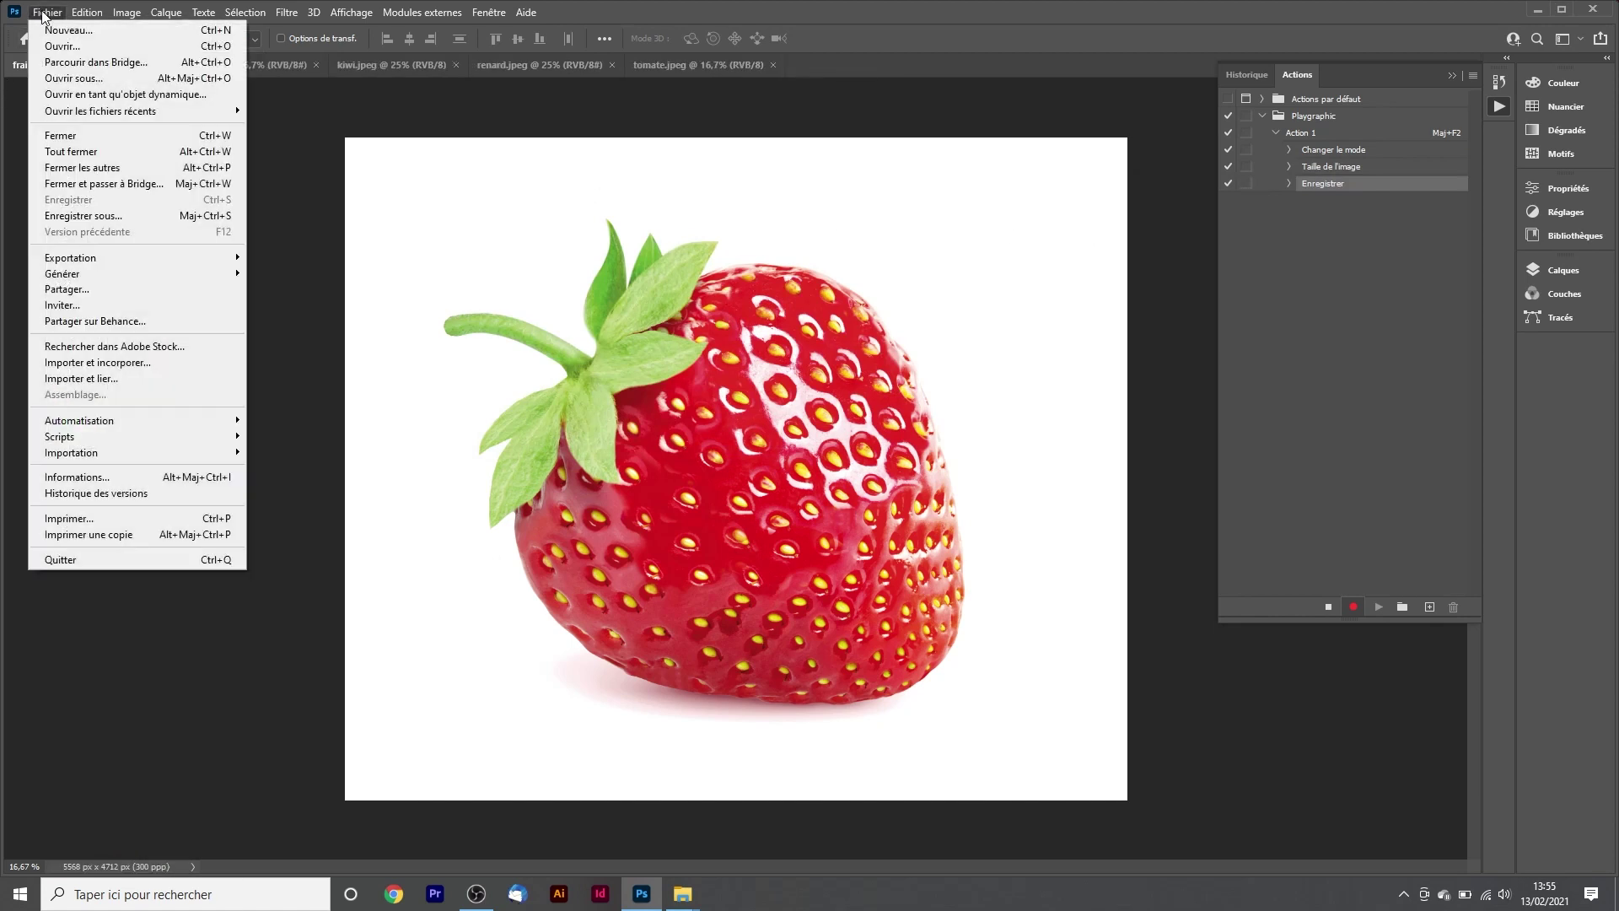
pyautogui.click(108, 138)
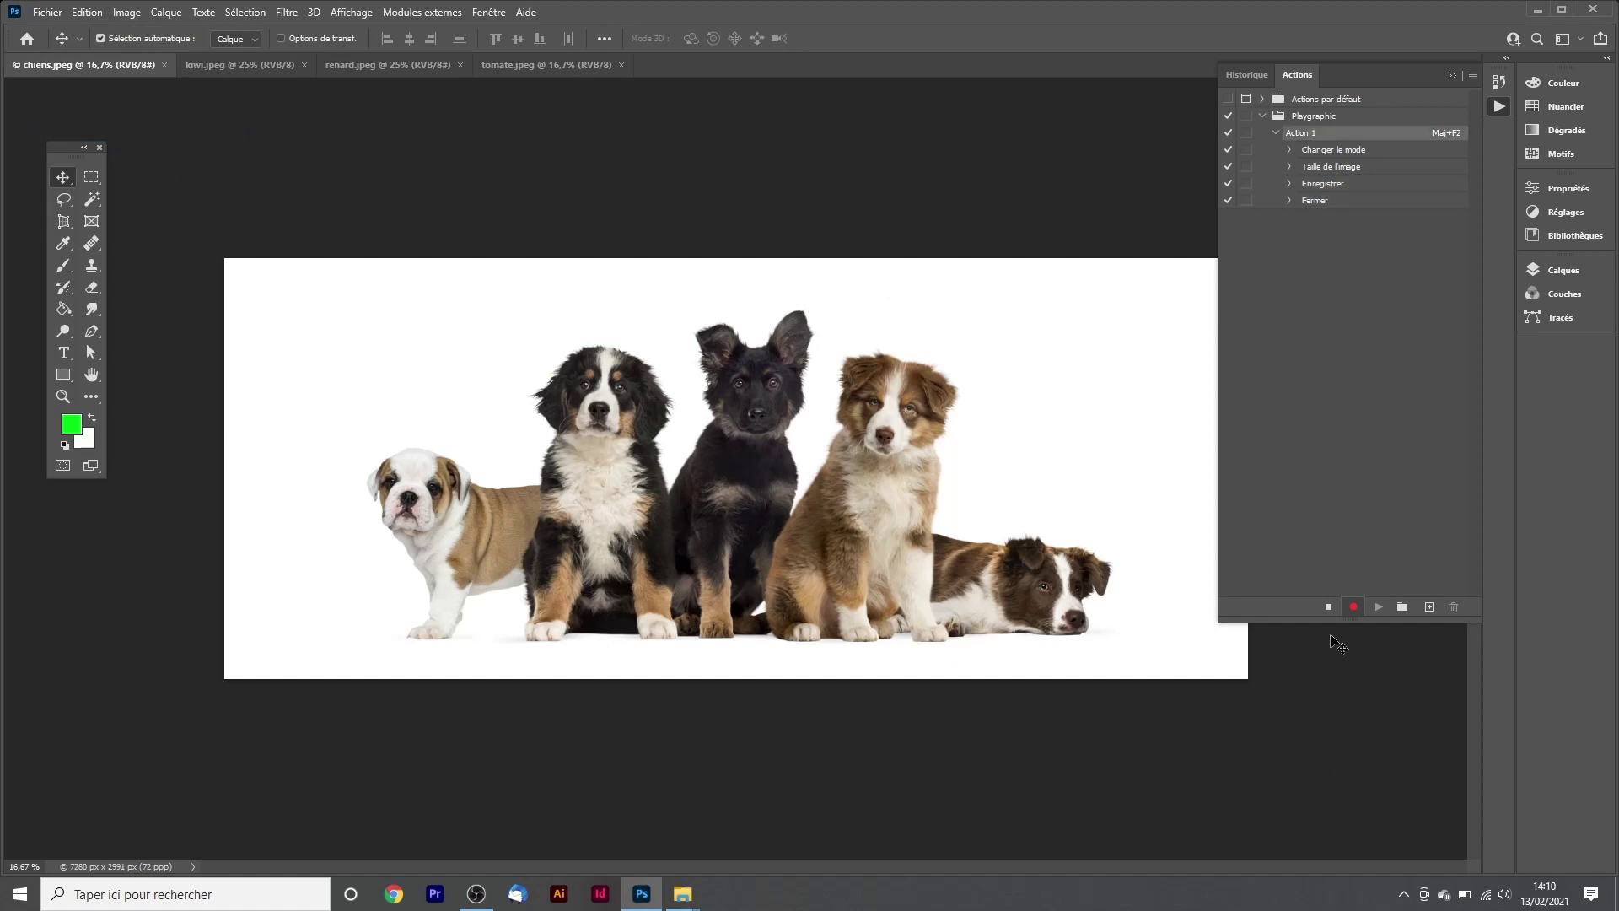
pyautogui.click(1328, 606)
# - Run the recorded action on the dogs image and open the images-ok folder on the desktop to check the output
pyautogui.click(1378, 608)
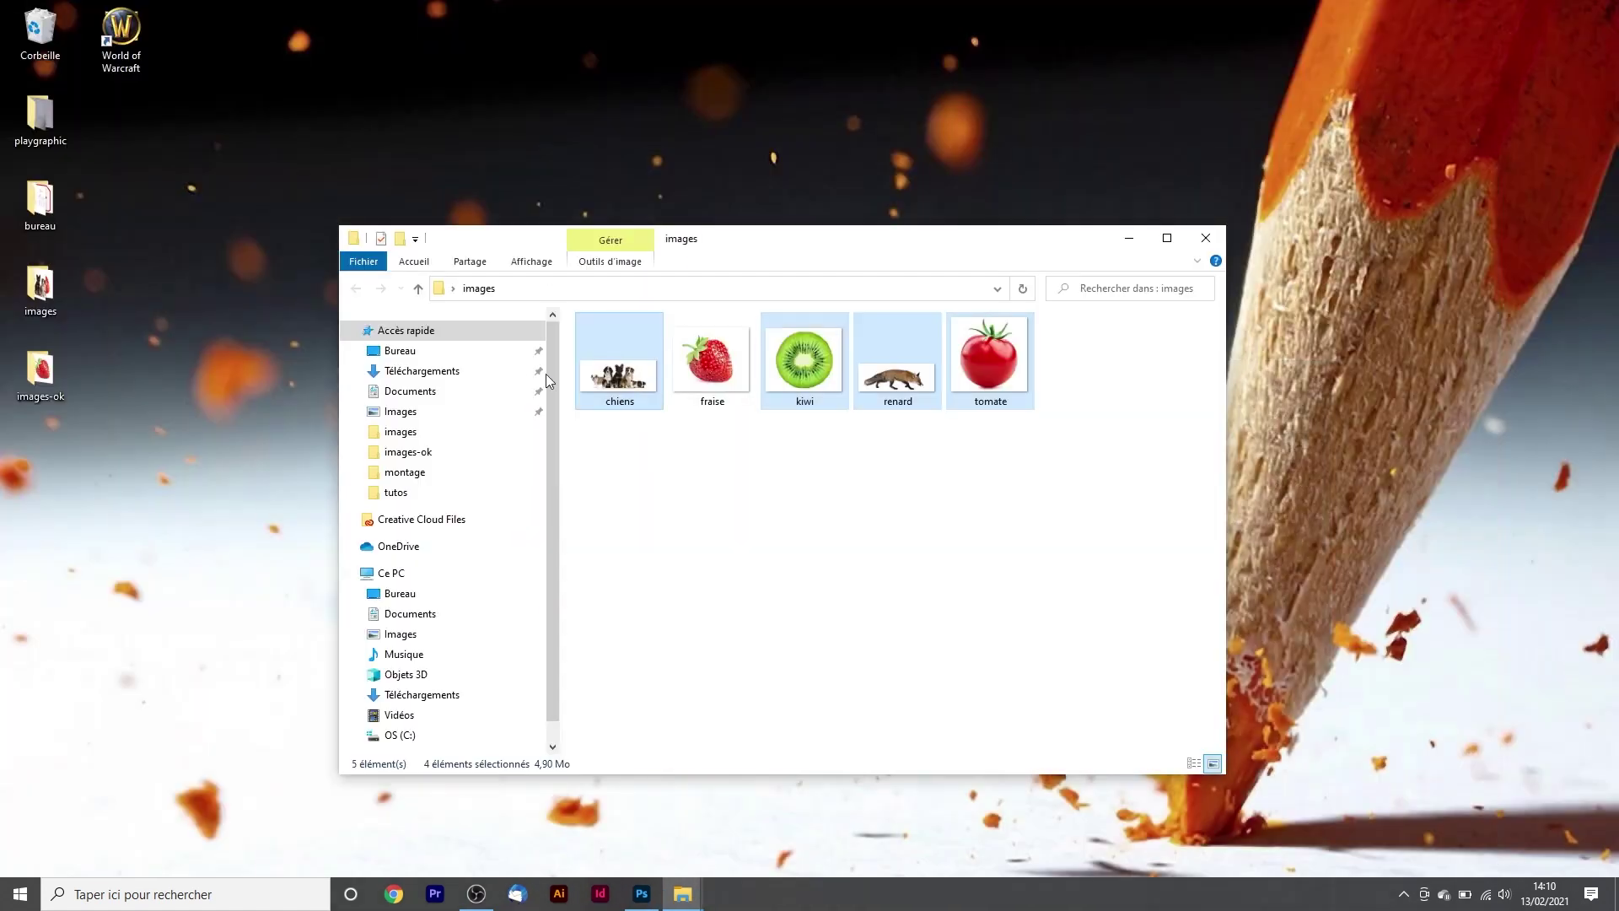
pyautogui.click(681, 481)
pyautogui.doubleClick(41, 384)
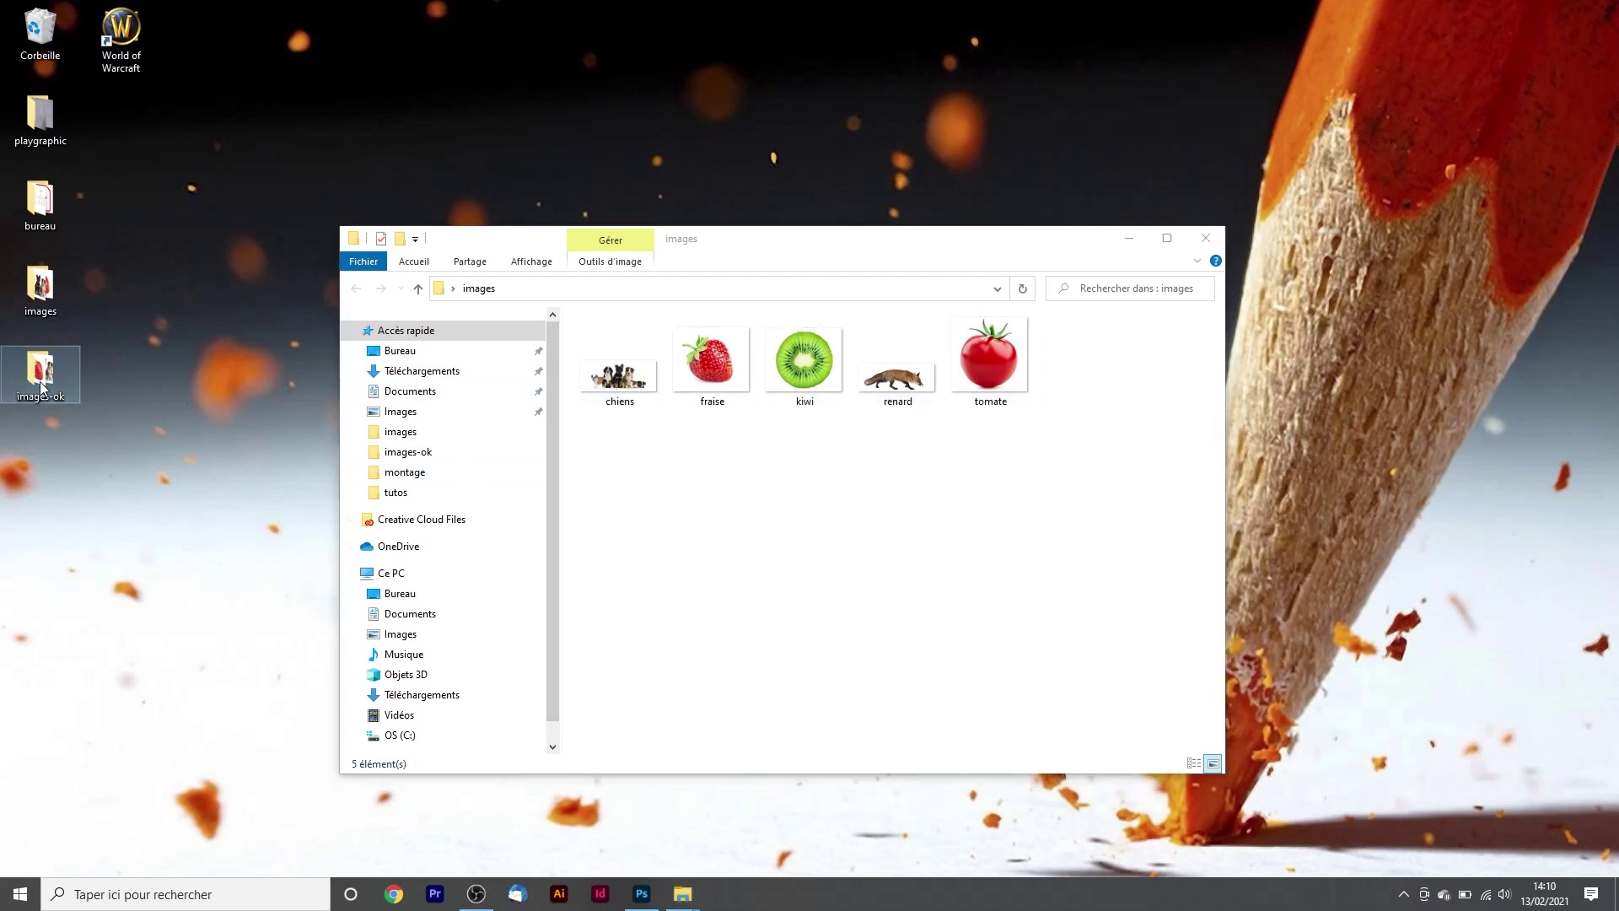
# - Run the recorded Action 1 on the open tomato, fox and kiwi images, one after another
pyautogui.click(609, 356)
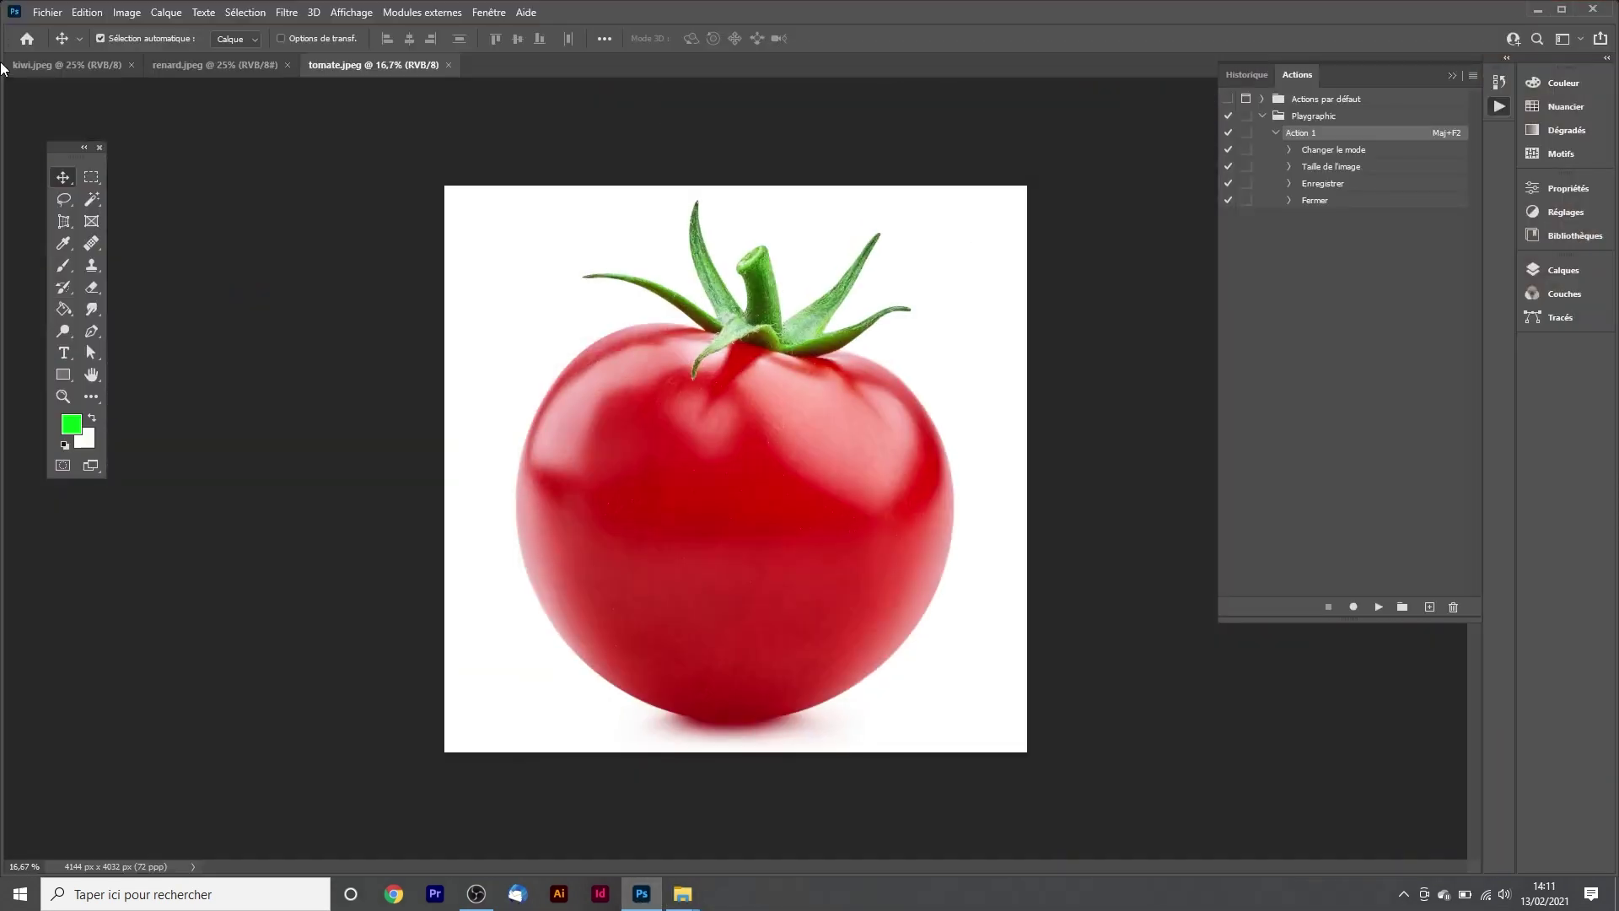
pyautogui.click(1379, 607)
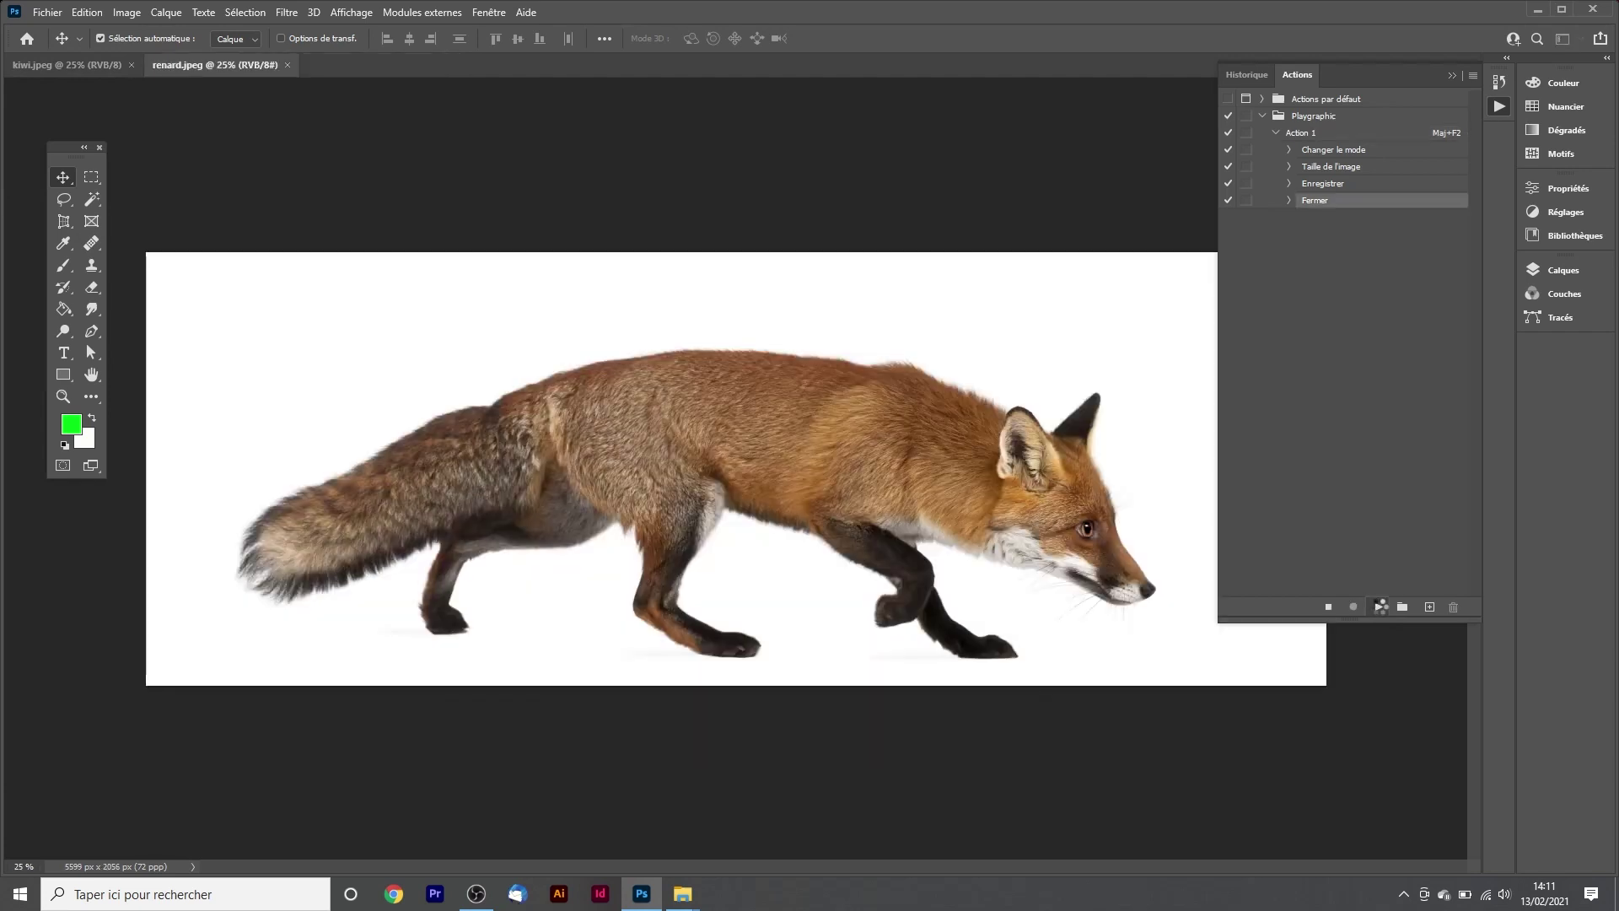
pyautogui.click(1381, 607)
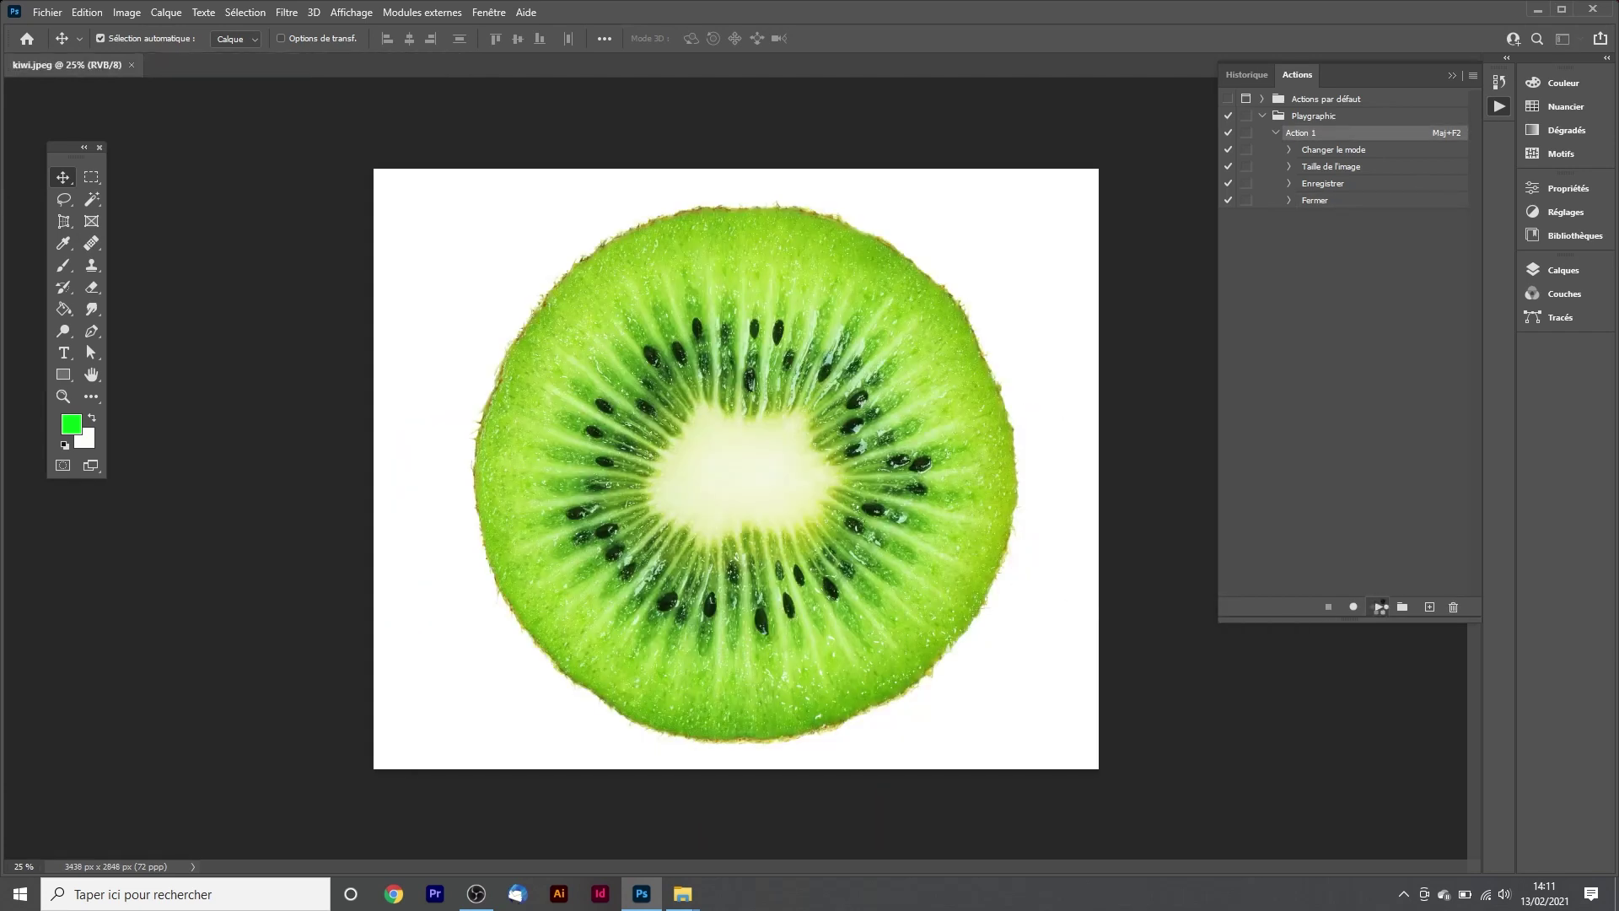
pyautogui.click(1380, 607)
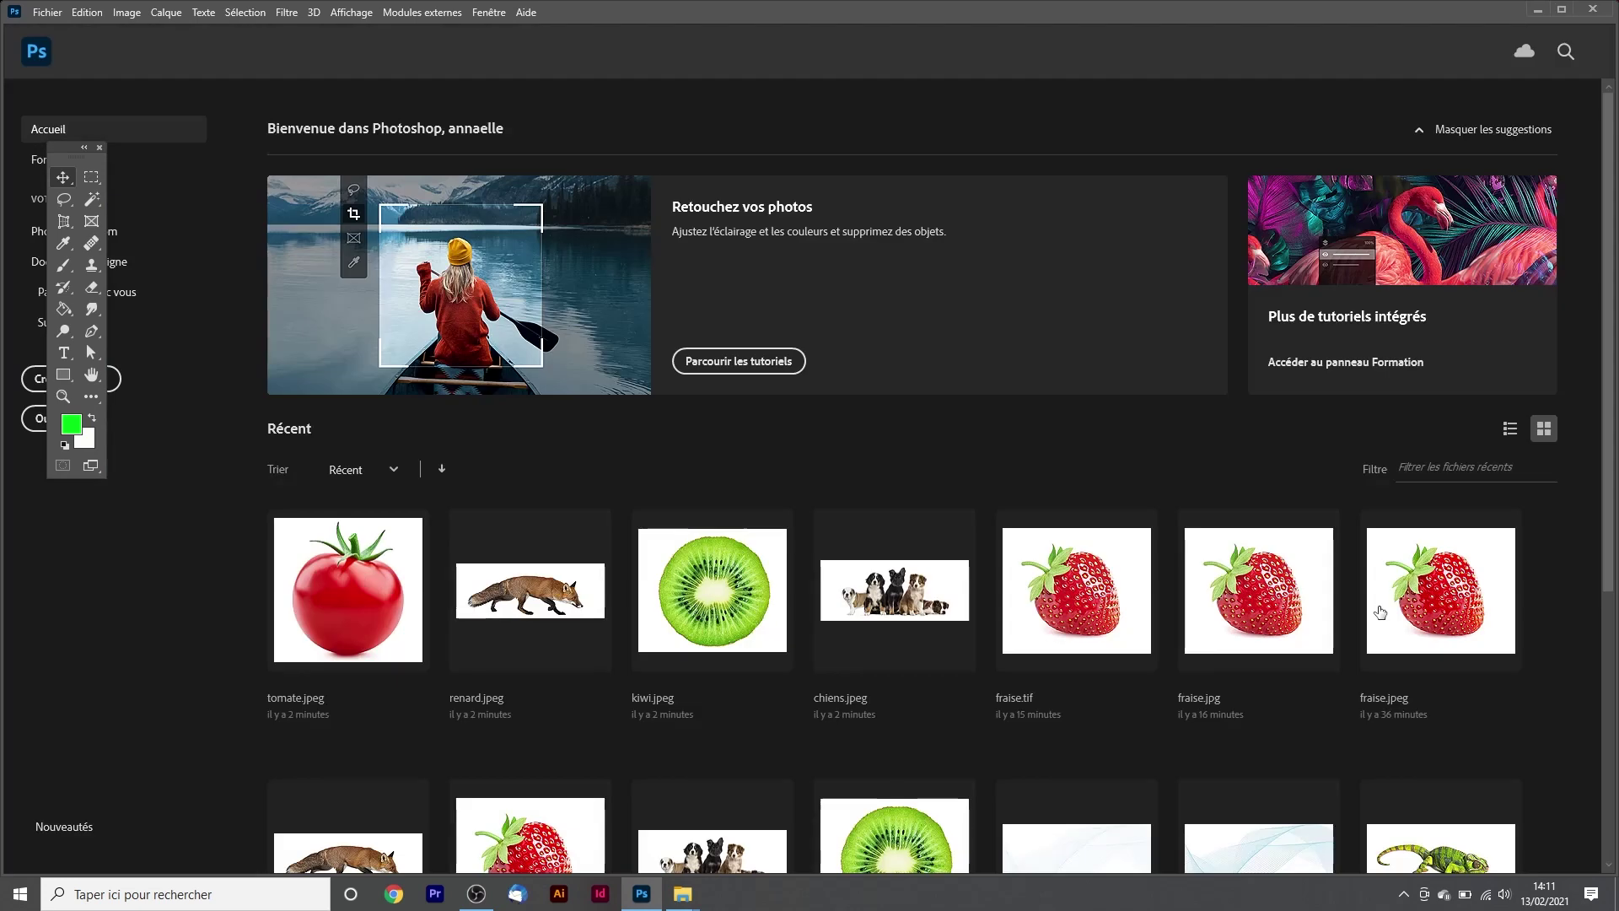
# - Reopen the desktop's images-ok folder to check the processed files and open its kiwi image in Photoshop
pyautogui.click(1538, 10)
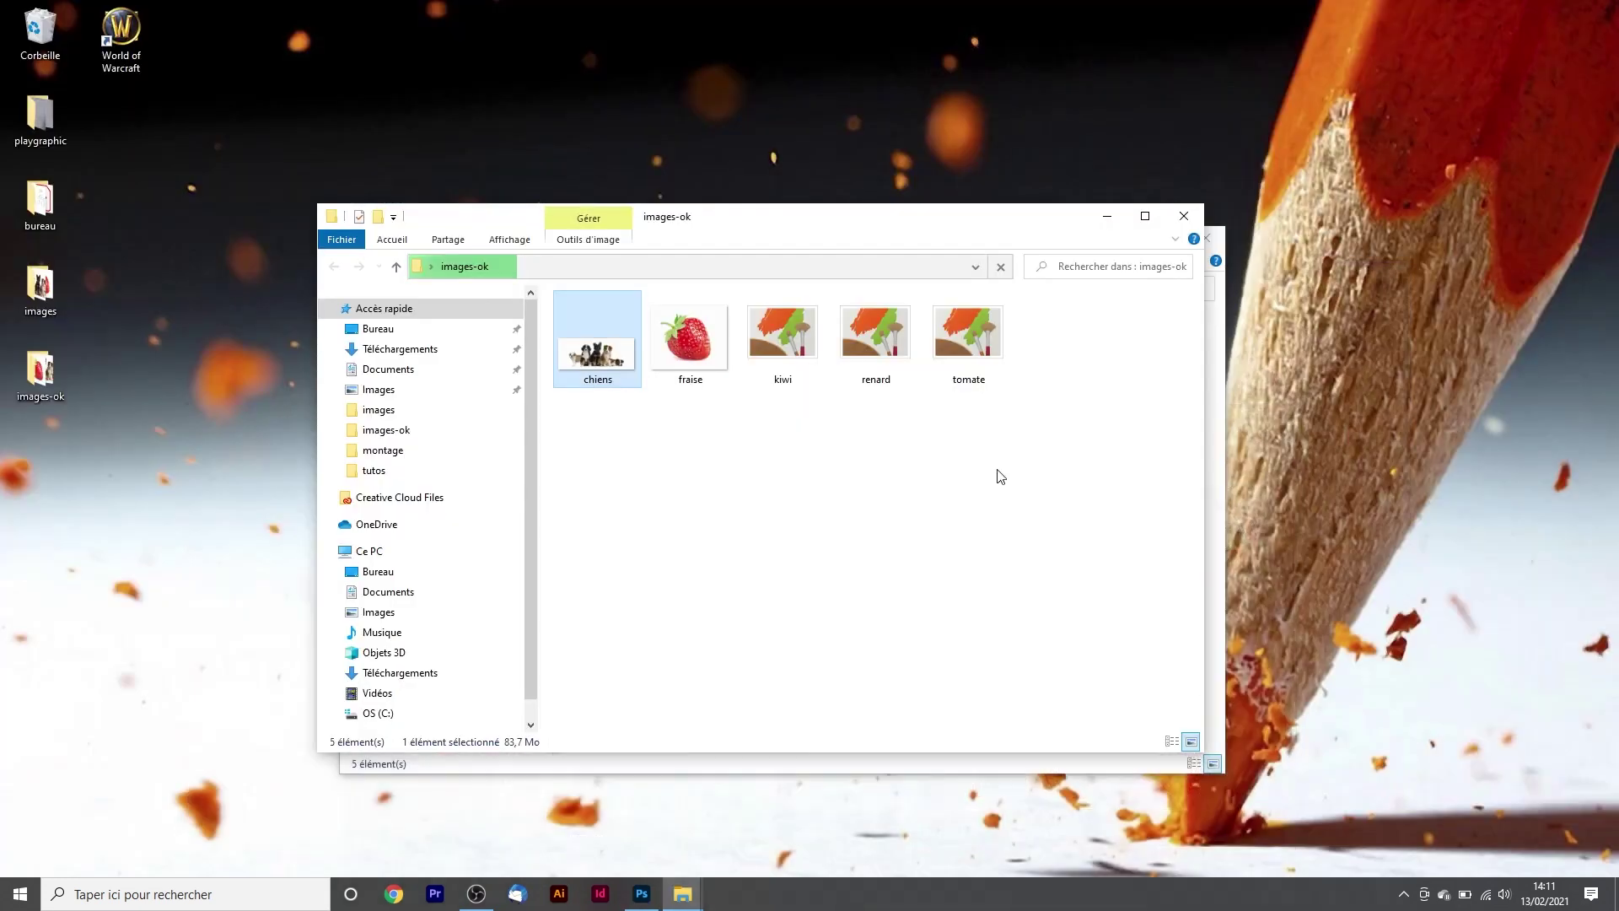
pyautogui.click(1184, 215)
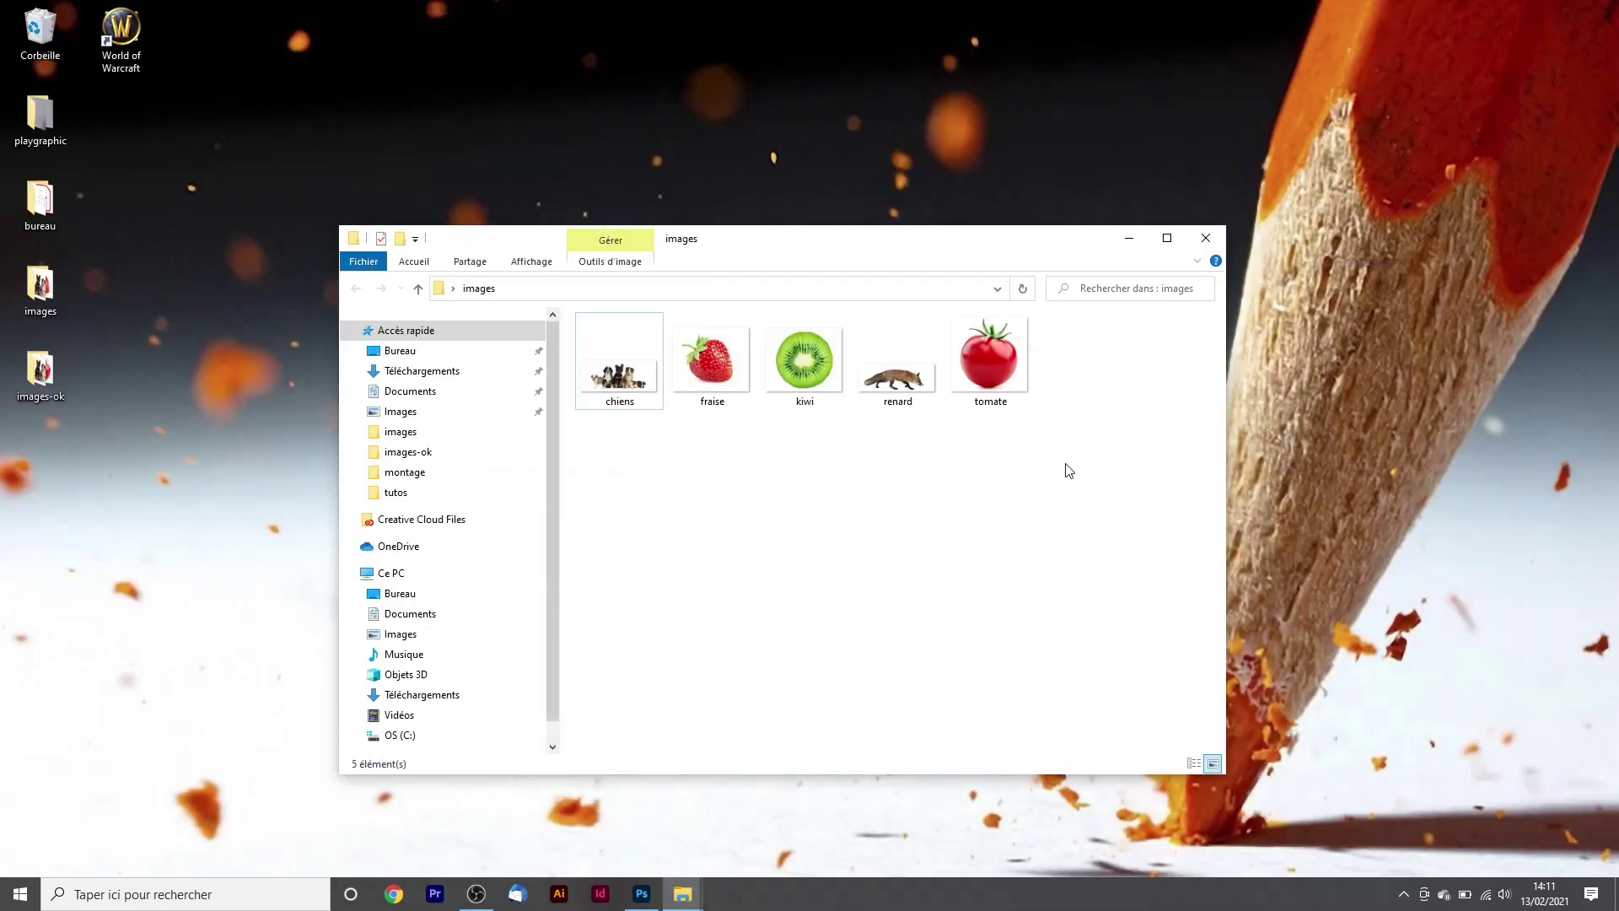
pyautogui.doubleClick(36, 371)
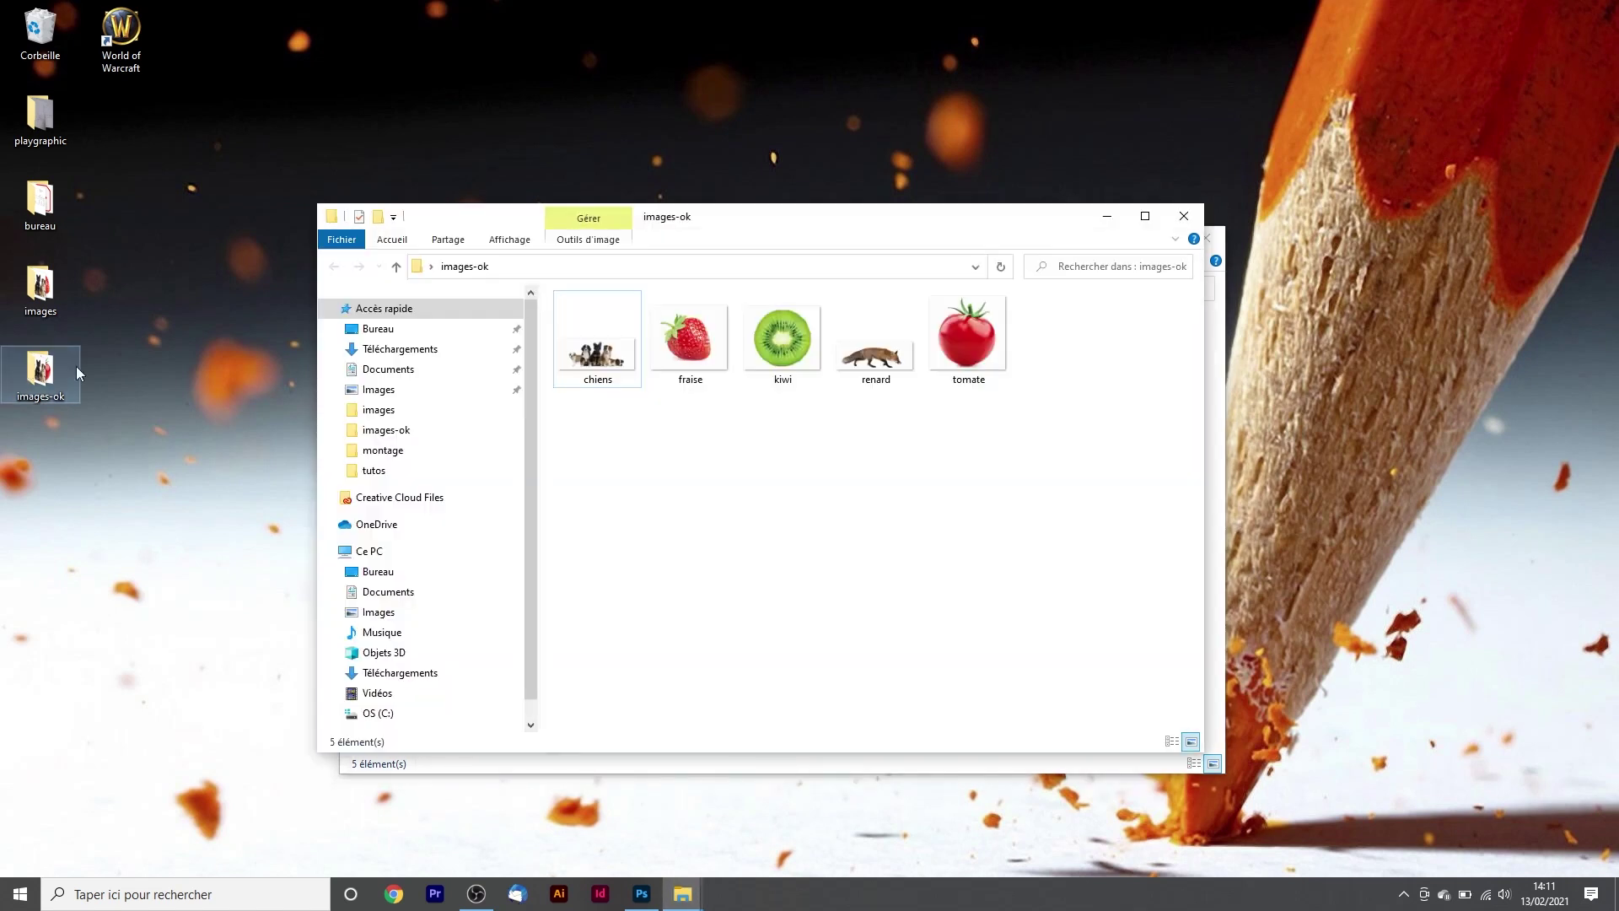
pyautogui.moveTo(788, 354); pyautogui.dragTo(646, 480)
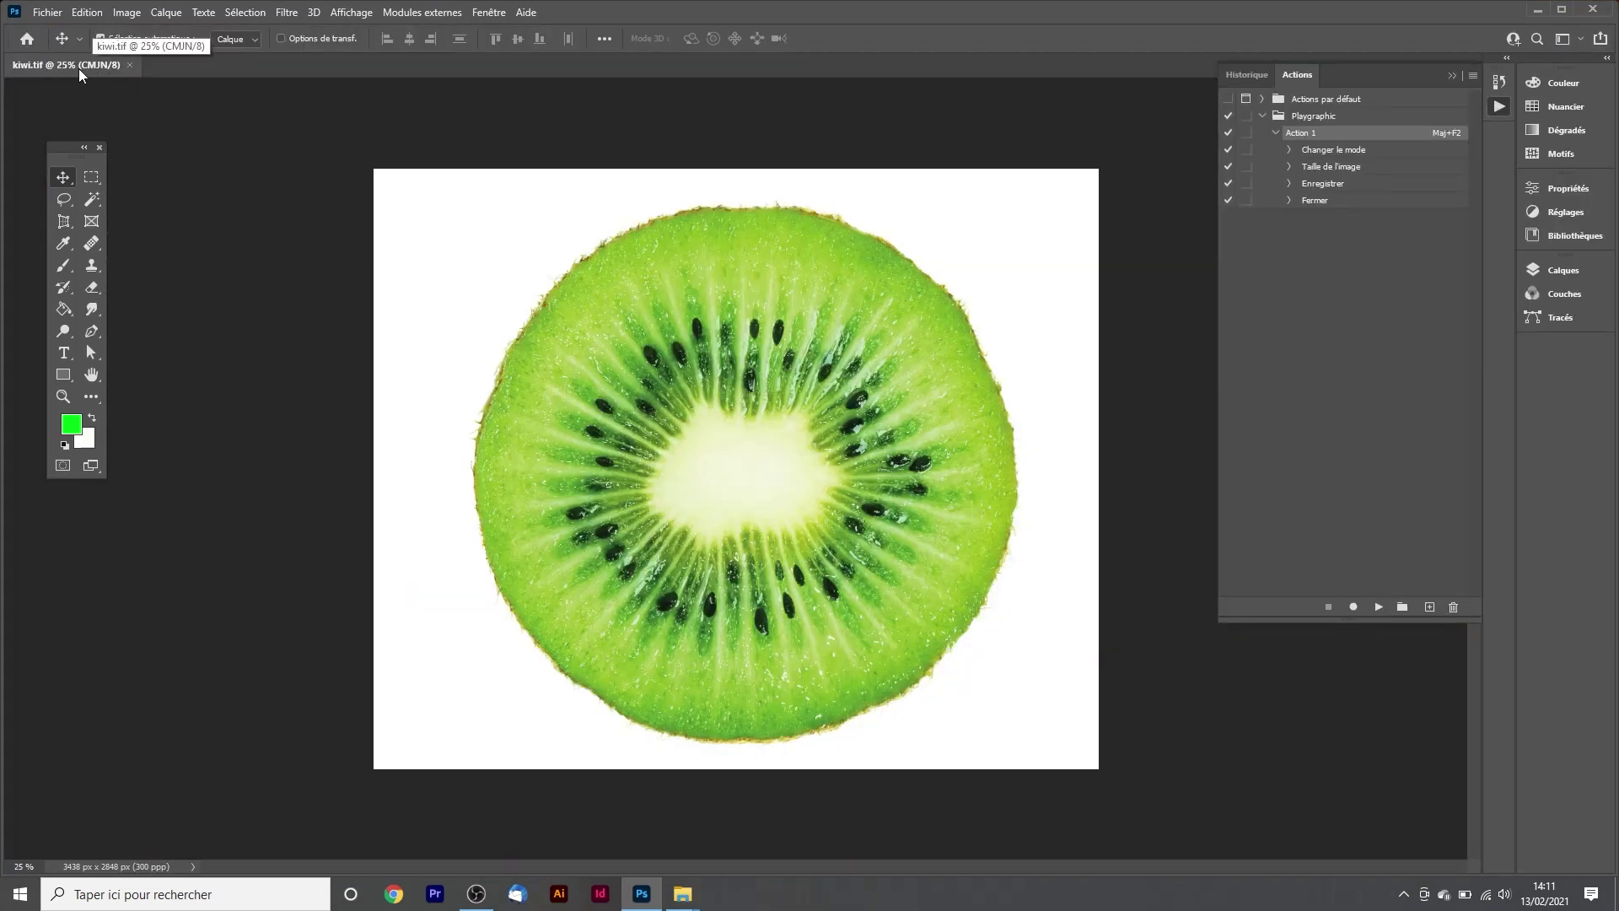
# - Check the kiwi TIFF's image size and resolution, and run Action 1 on it again
pyautogui.click(132, 17)
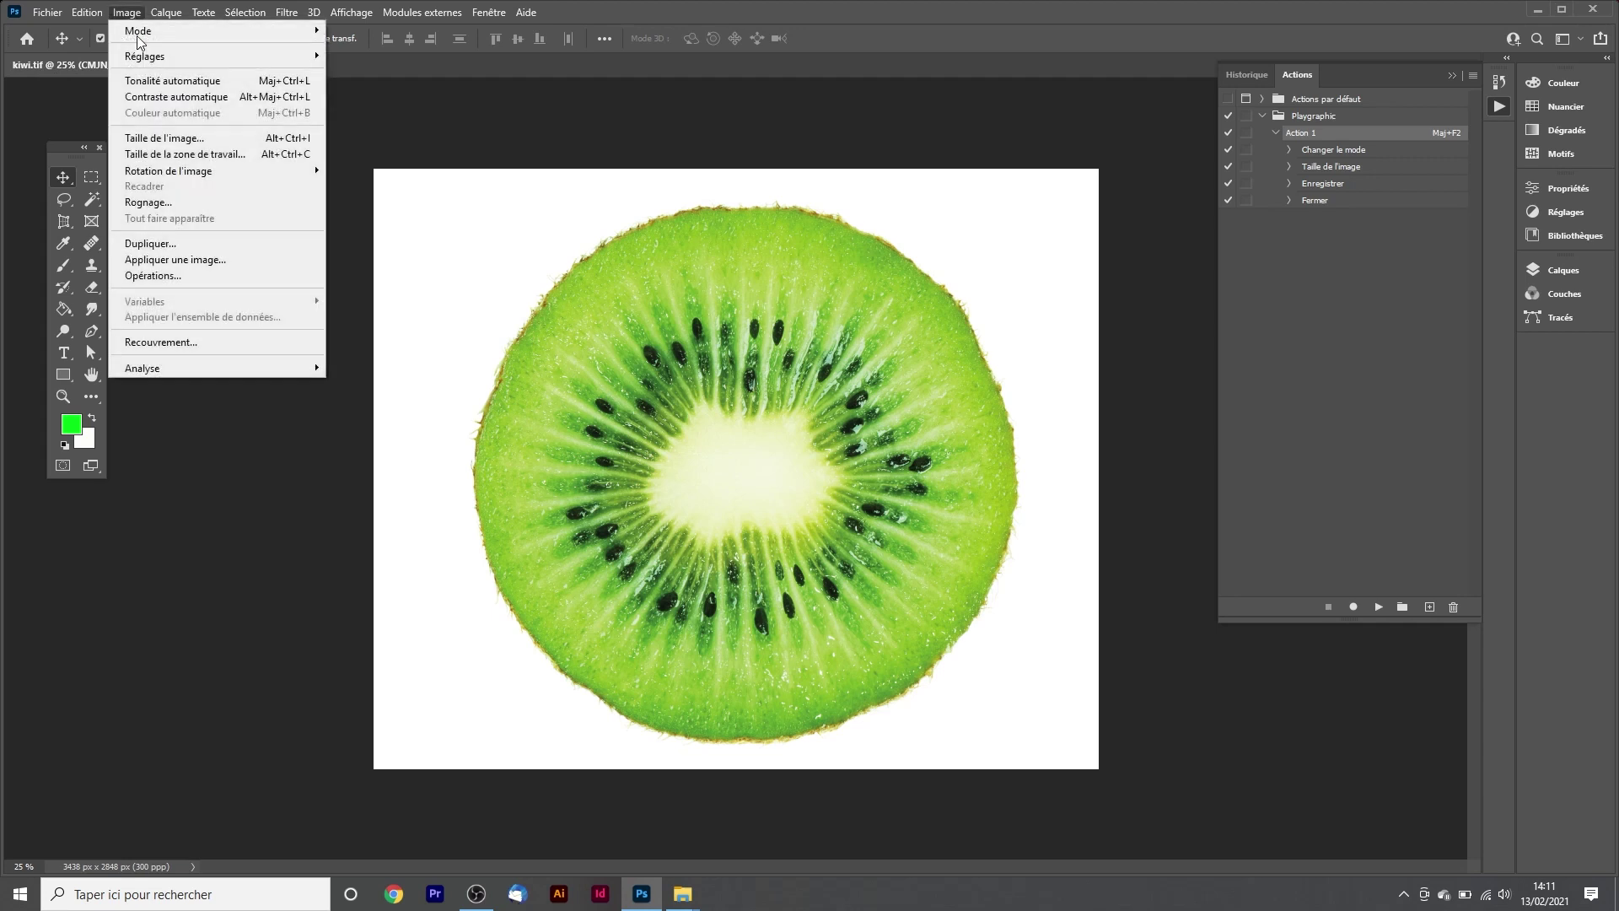
pyautogui.click(187, 137)
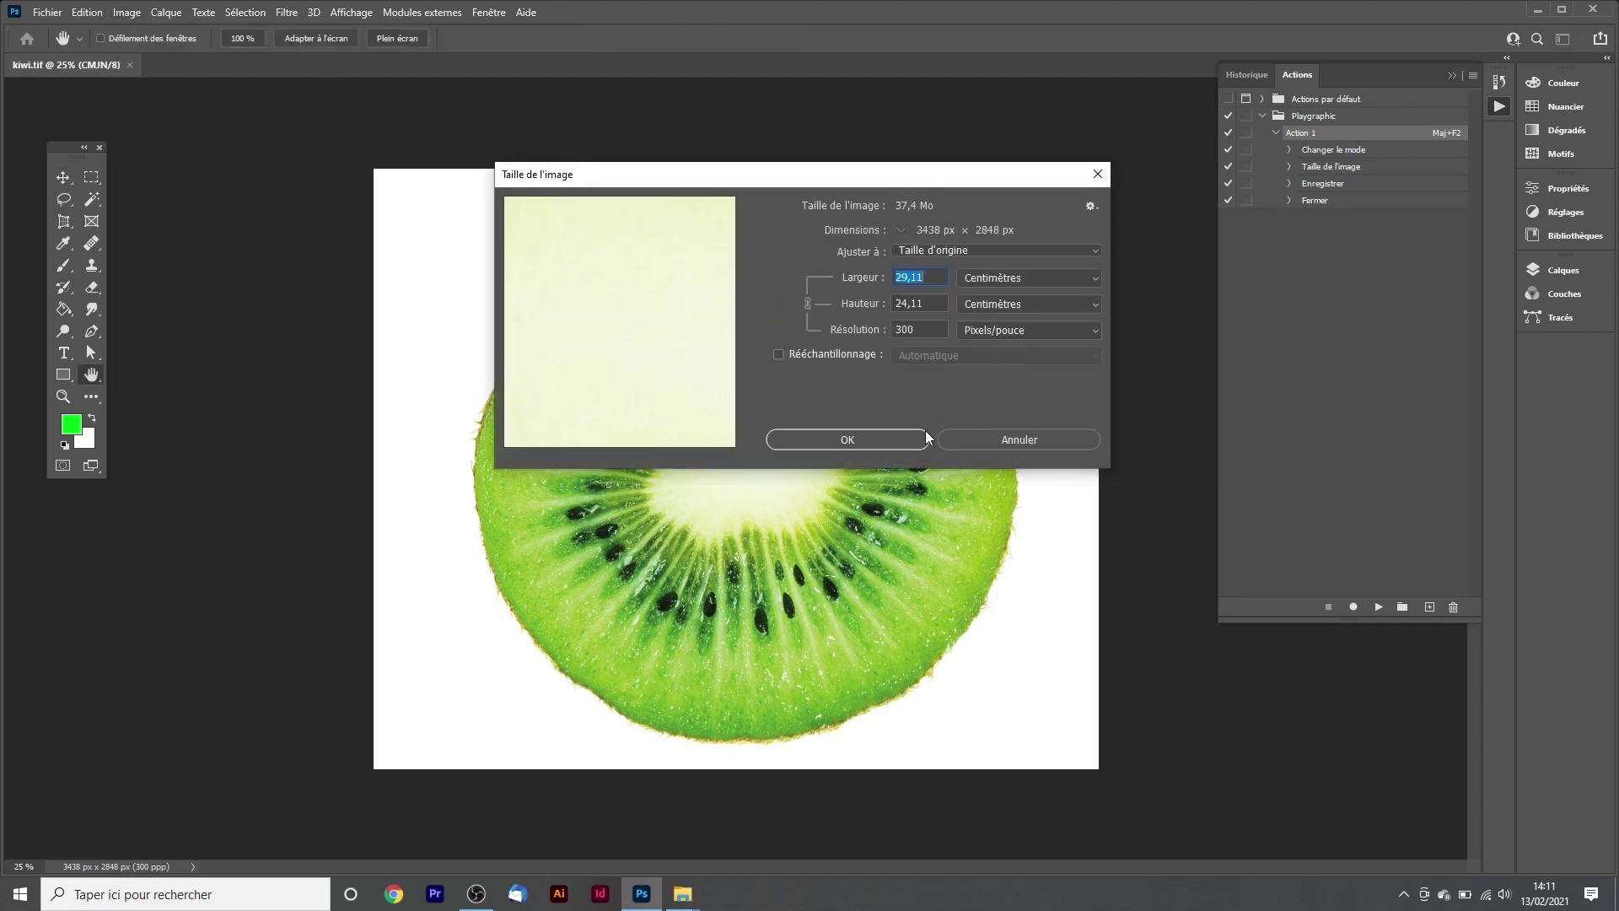
pyautogui.click(925, 438)
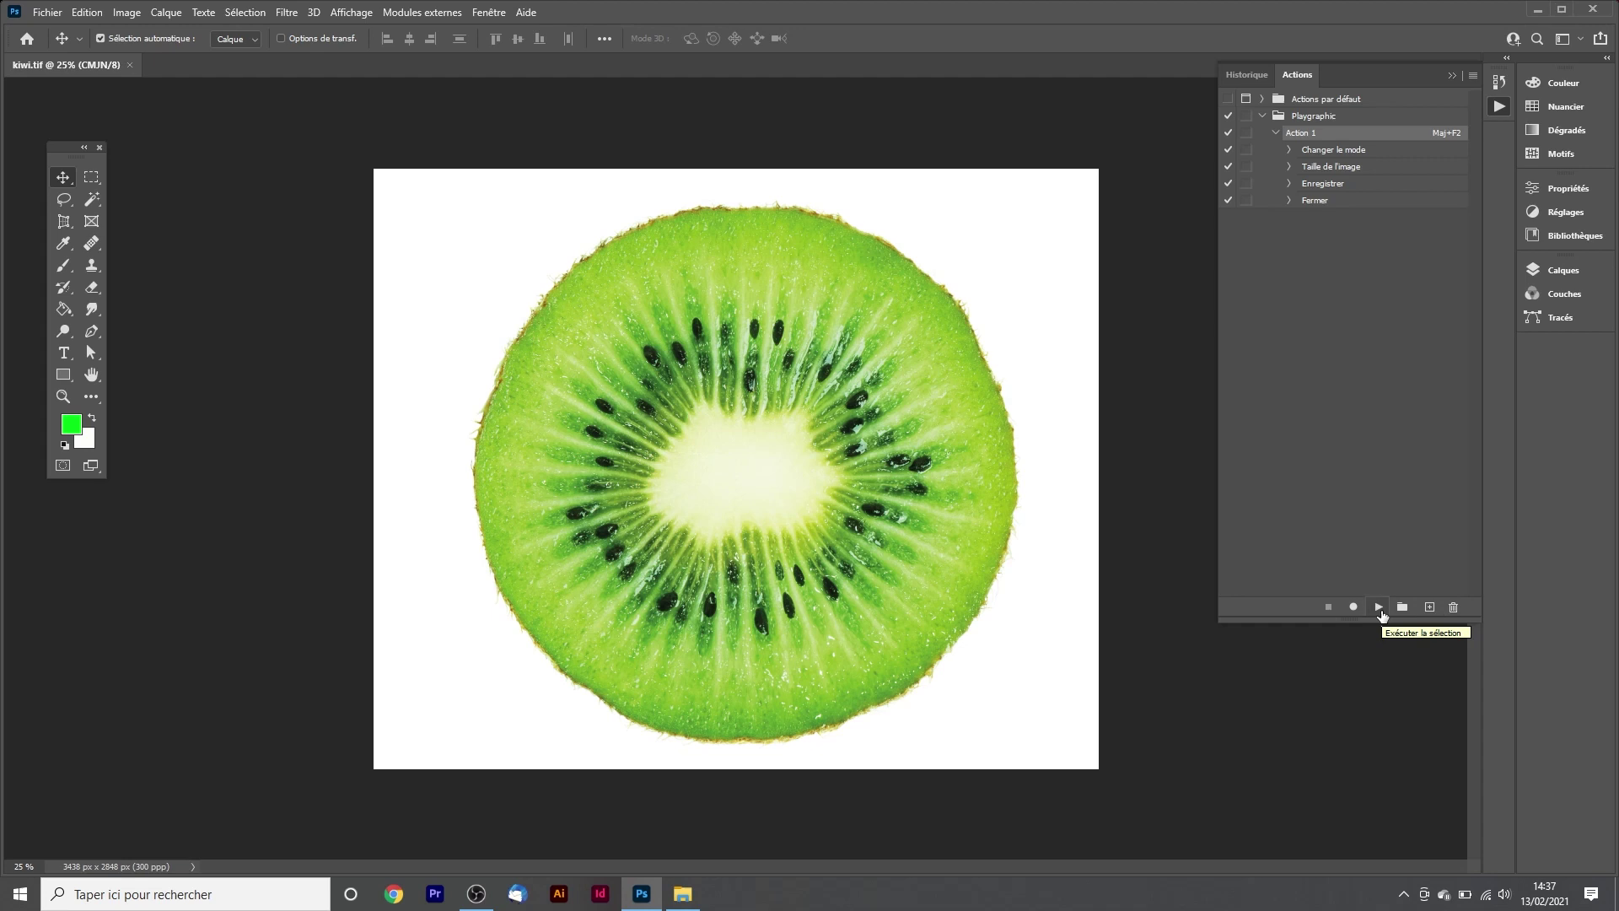
pyautogui.click(1379, 608)
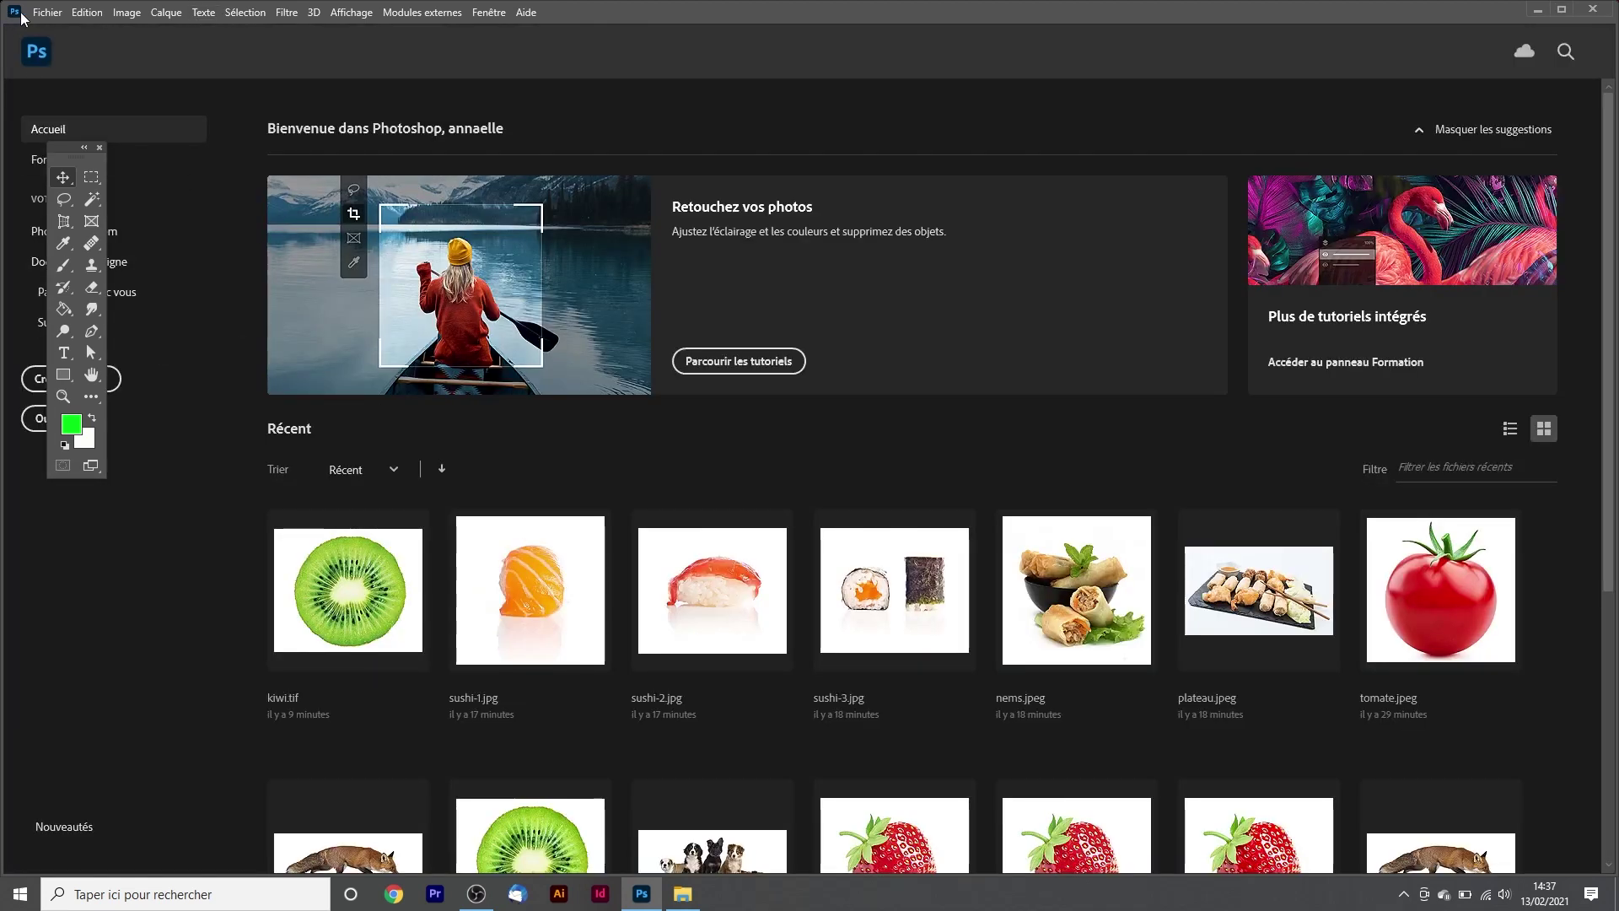
# - Start a batch process using Action 1 of the Playgraphic set, with the desktop's images-2 as source folder
pyautogui.click(52, 14)
pyautogui.moveTo(129, 418)
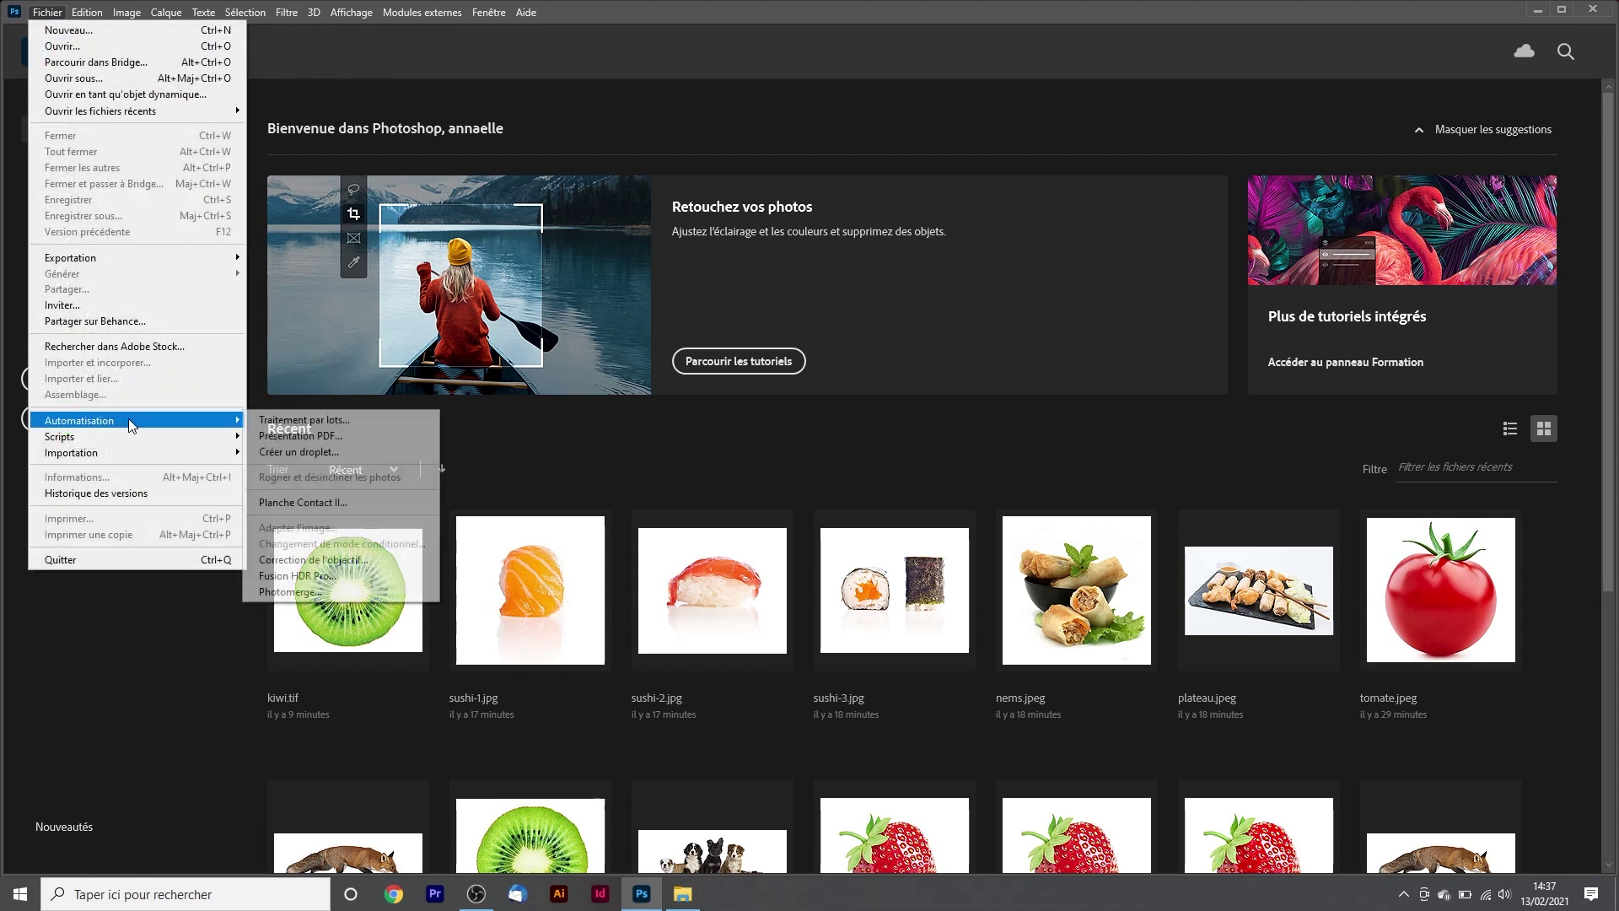
pyautogui.click(289, 422)
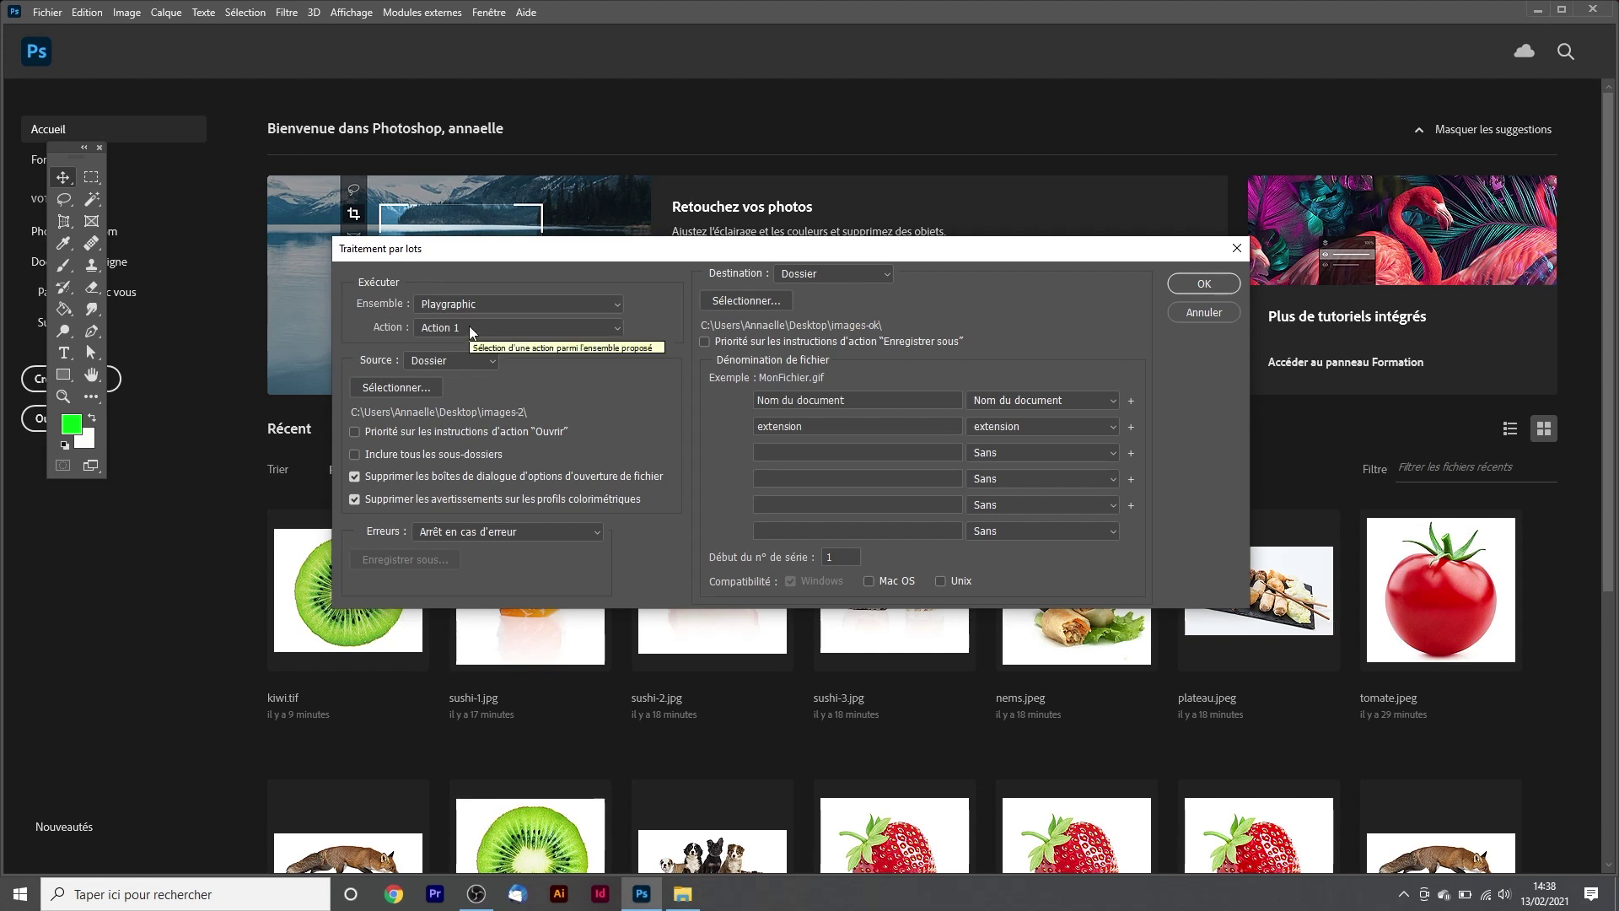
pyautogui.click(398, 388)
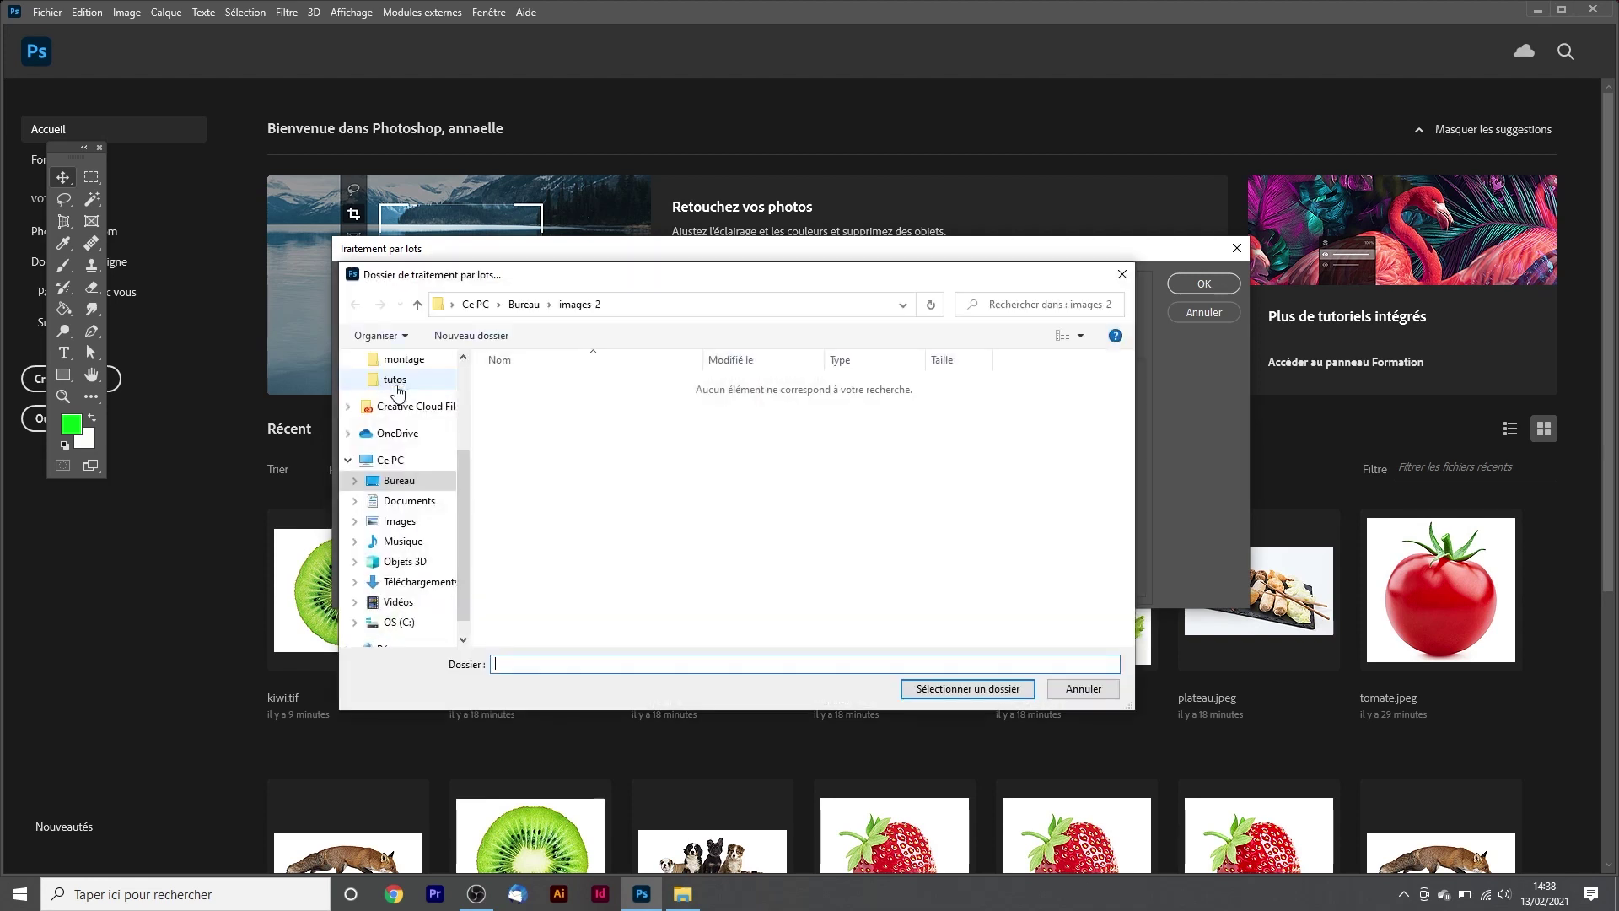
pyautogui.click(399, 480)
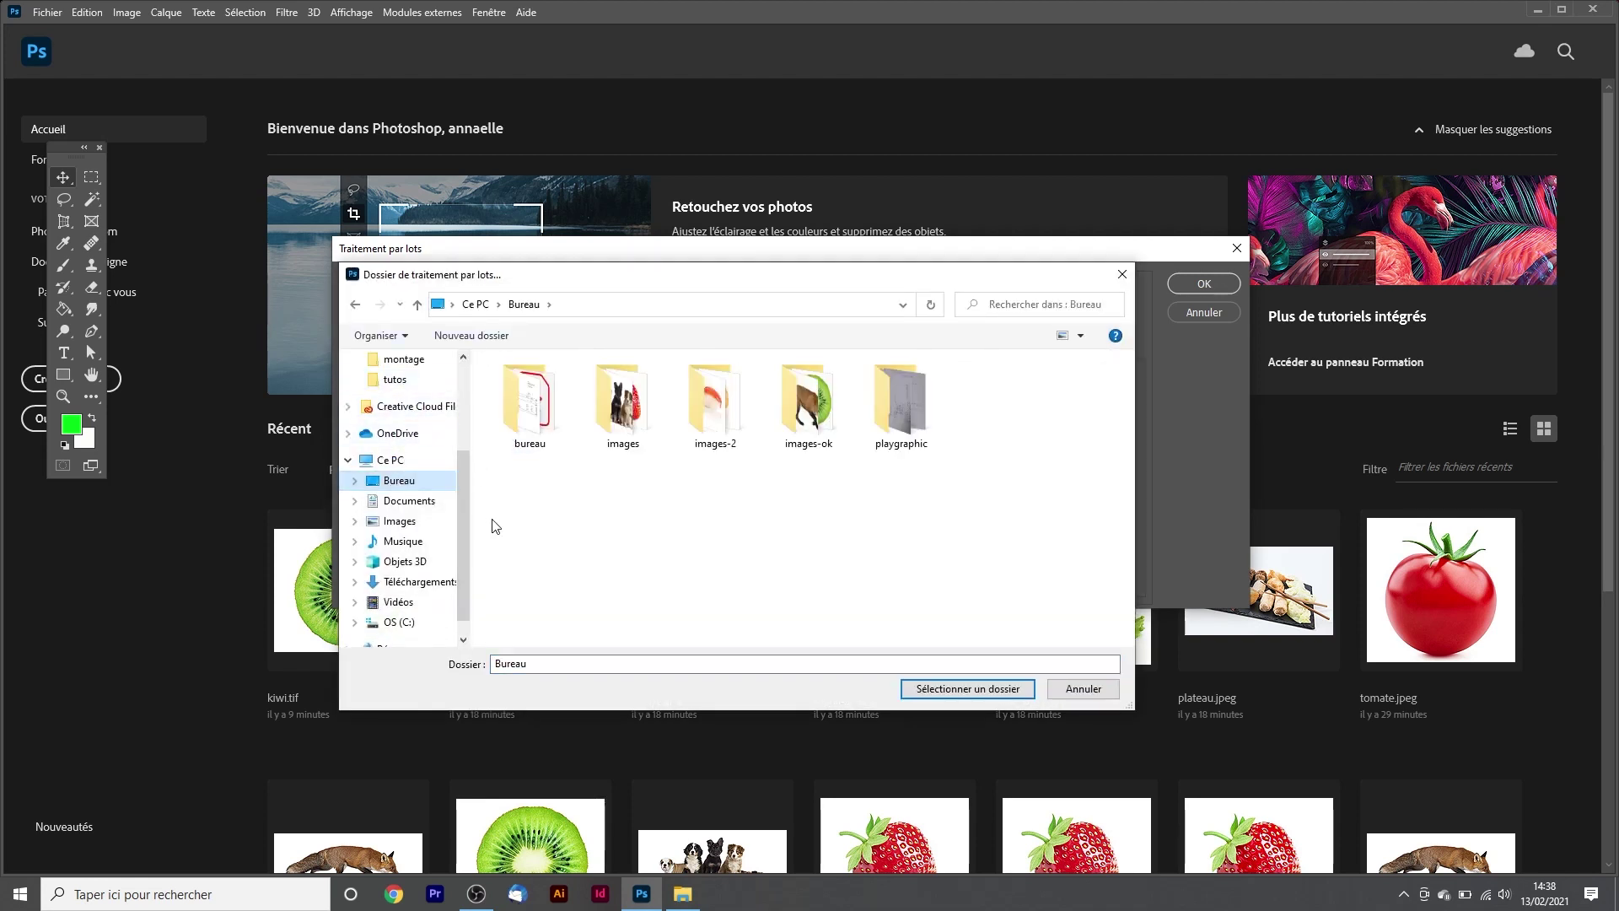
pyautogui.click(716, 420)
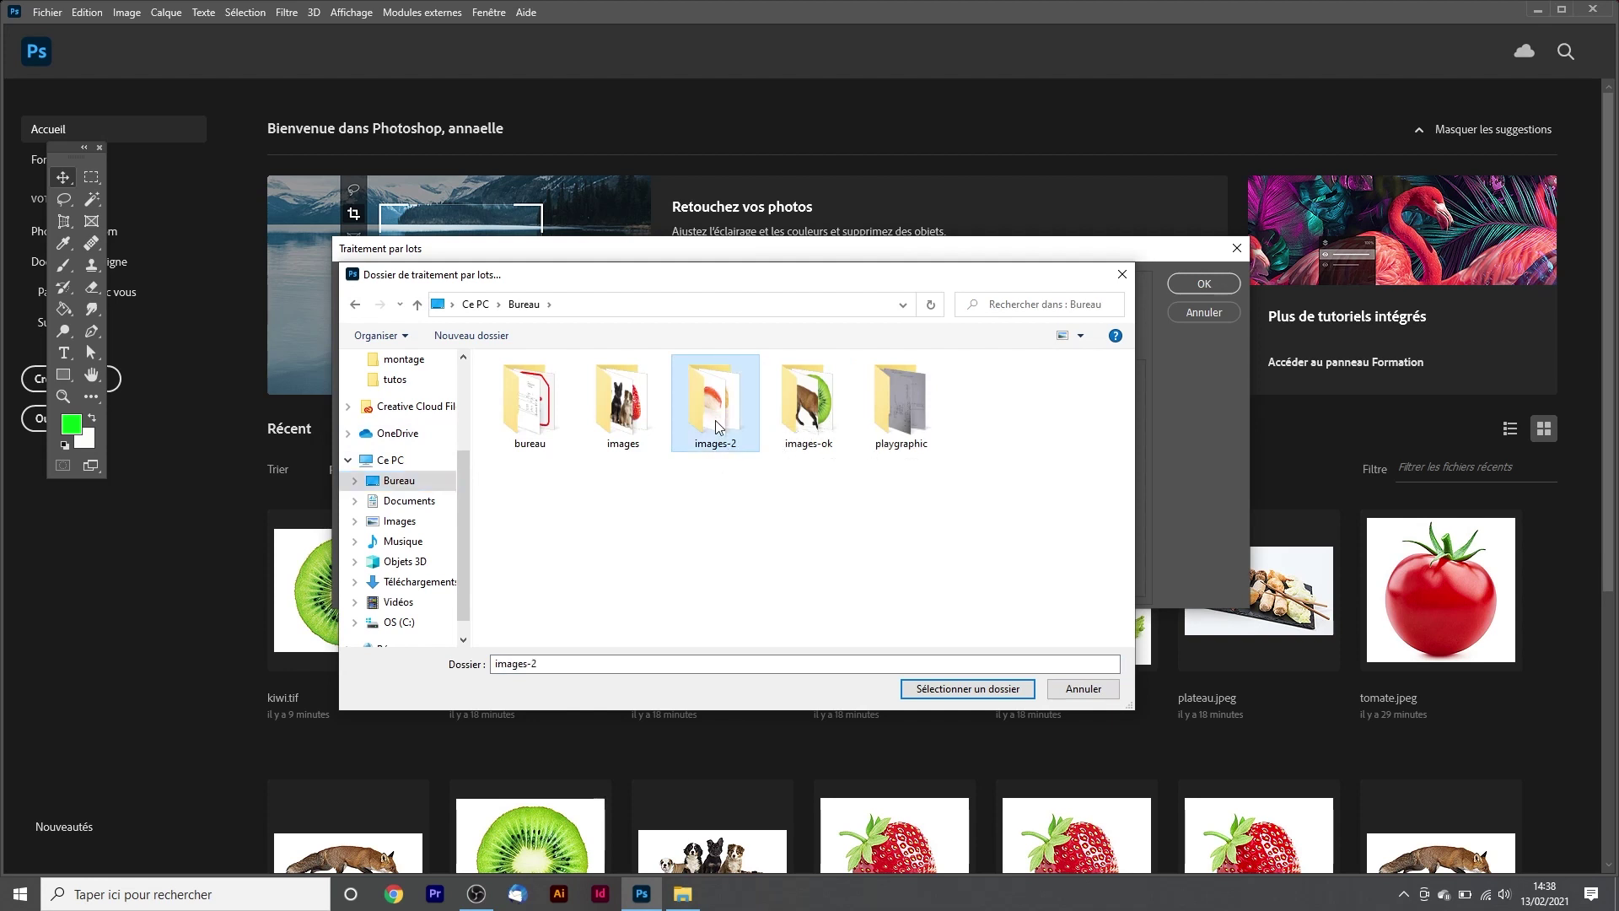
pyautogui.click(936, 696)
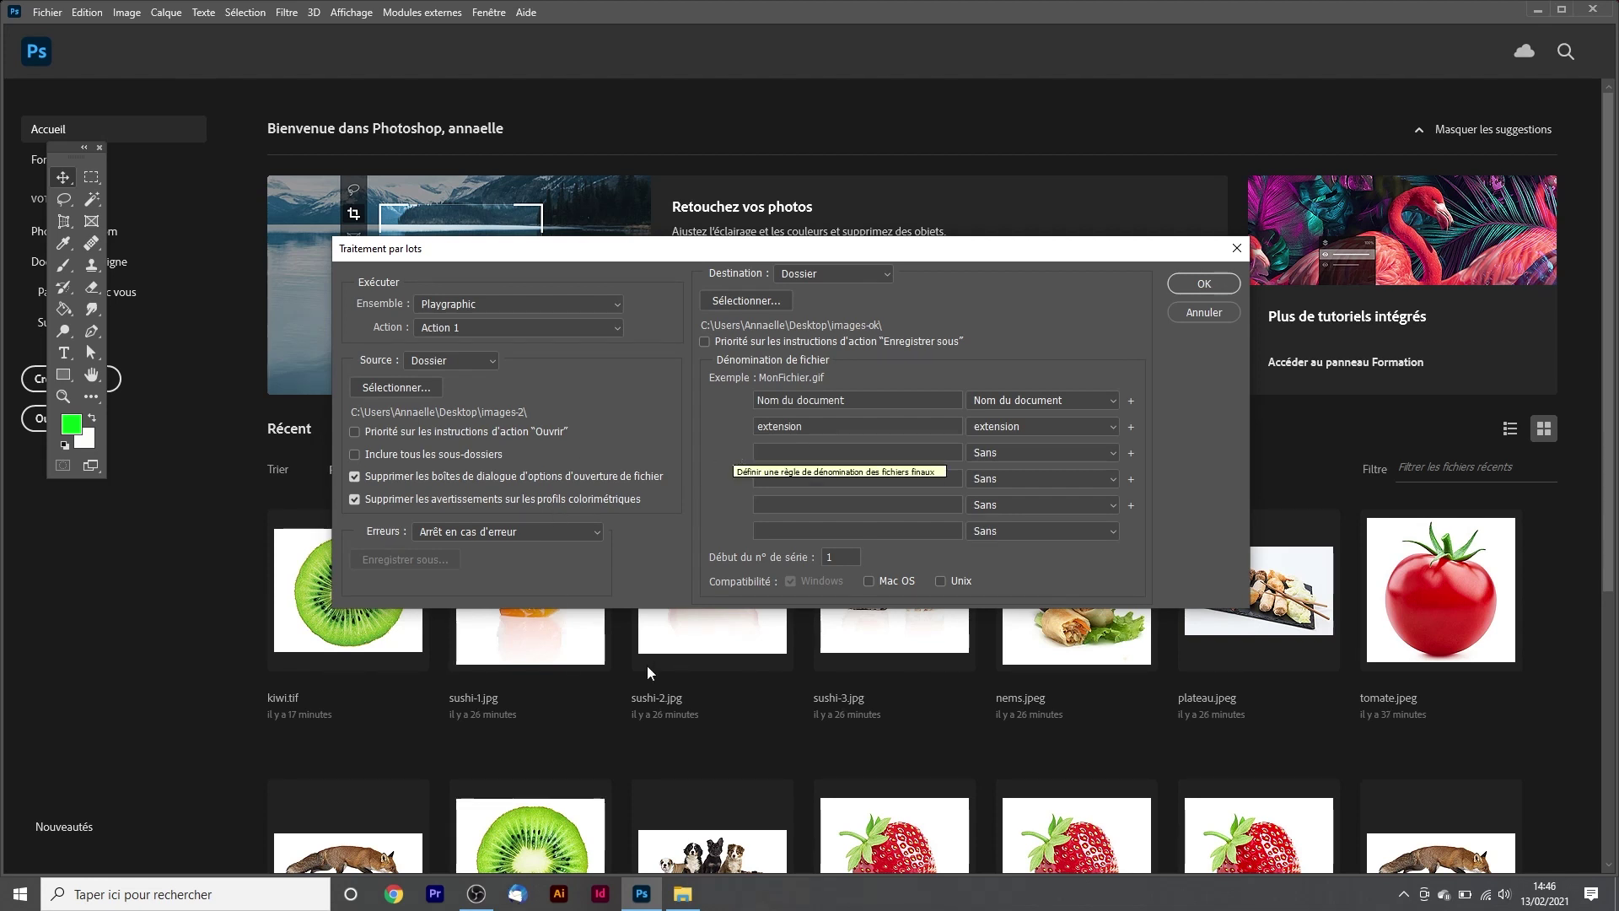
# - Set the batch to stop on errors and choose the desktop's images-ok as destination folder
pyautogui.click(554, 530)
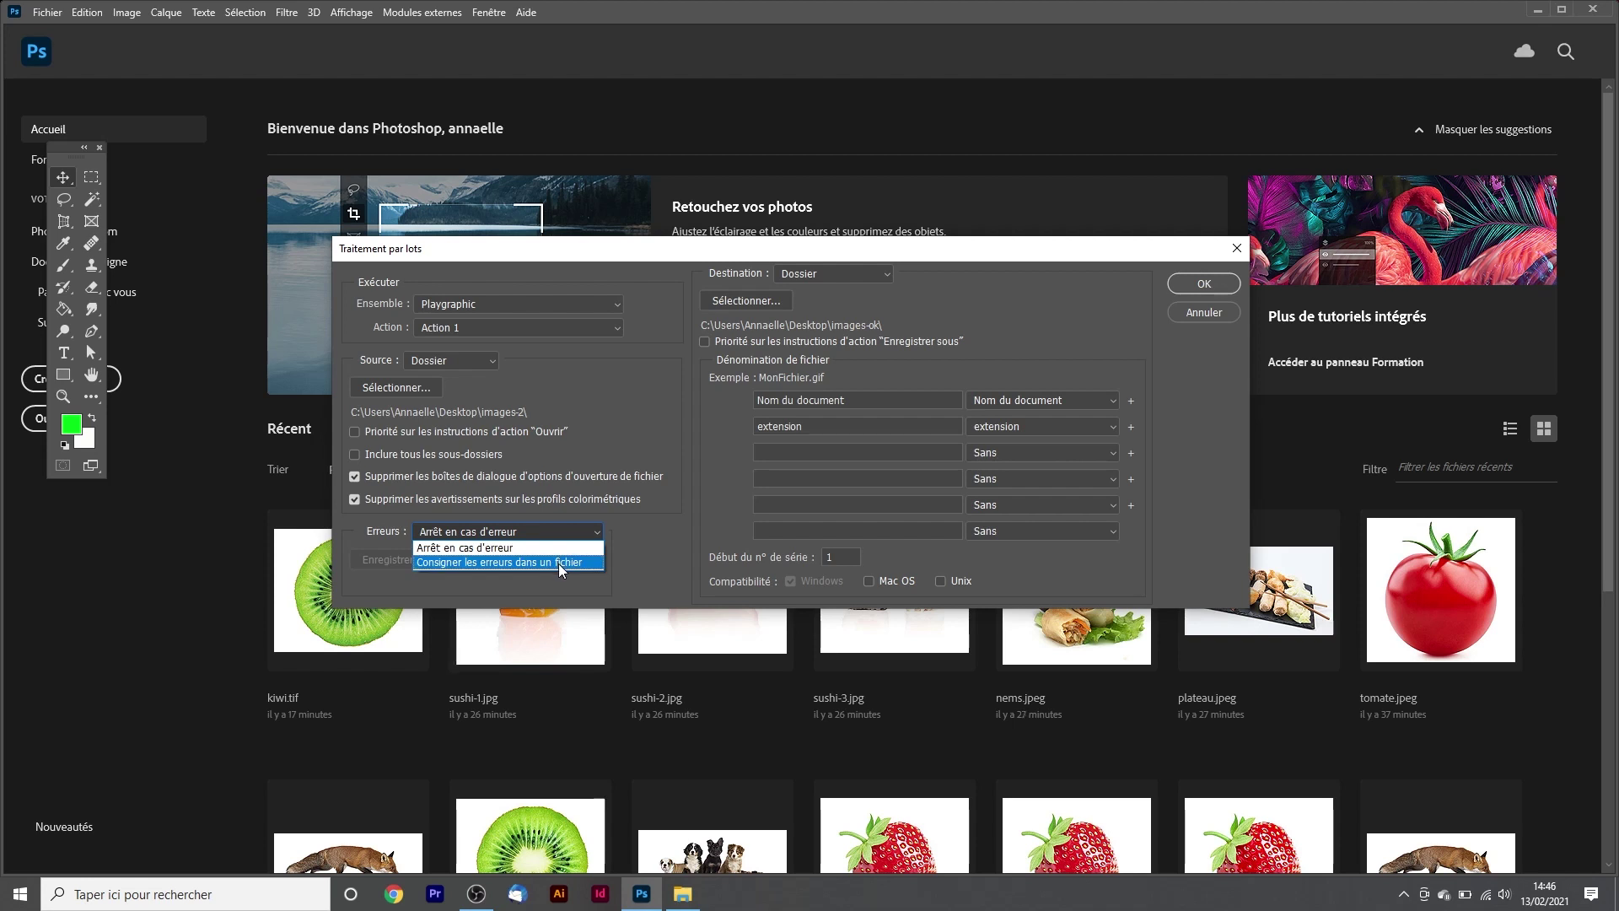
pyautogui.click(546, 548)
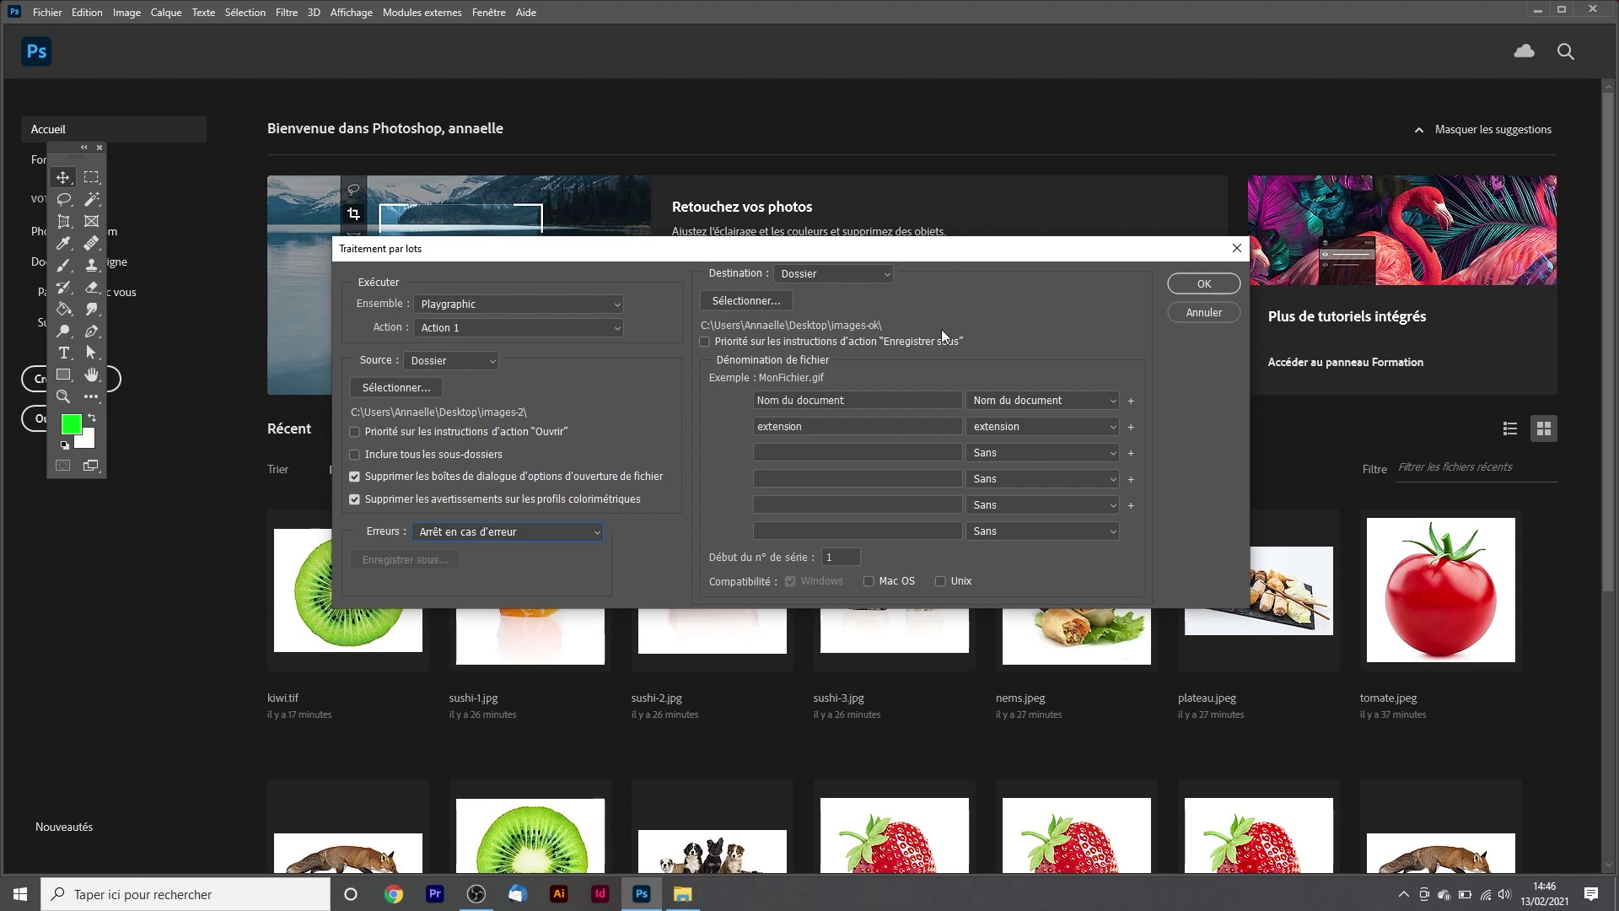
pyautogui.click(757, 300)
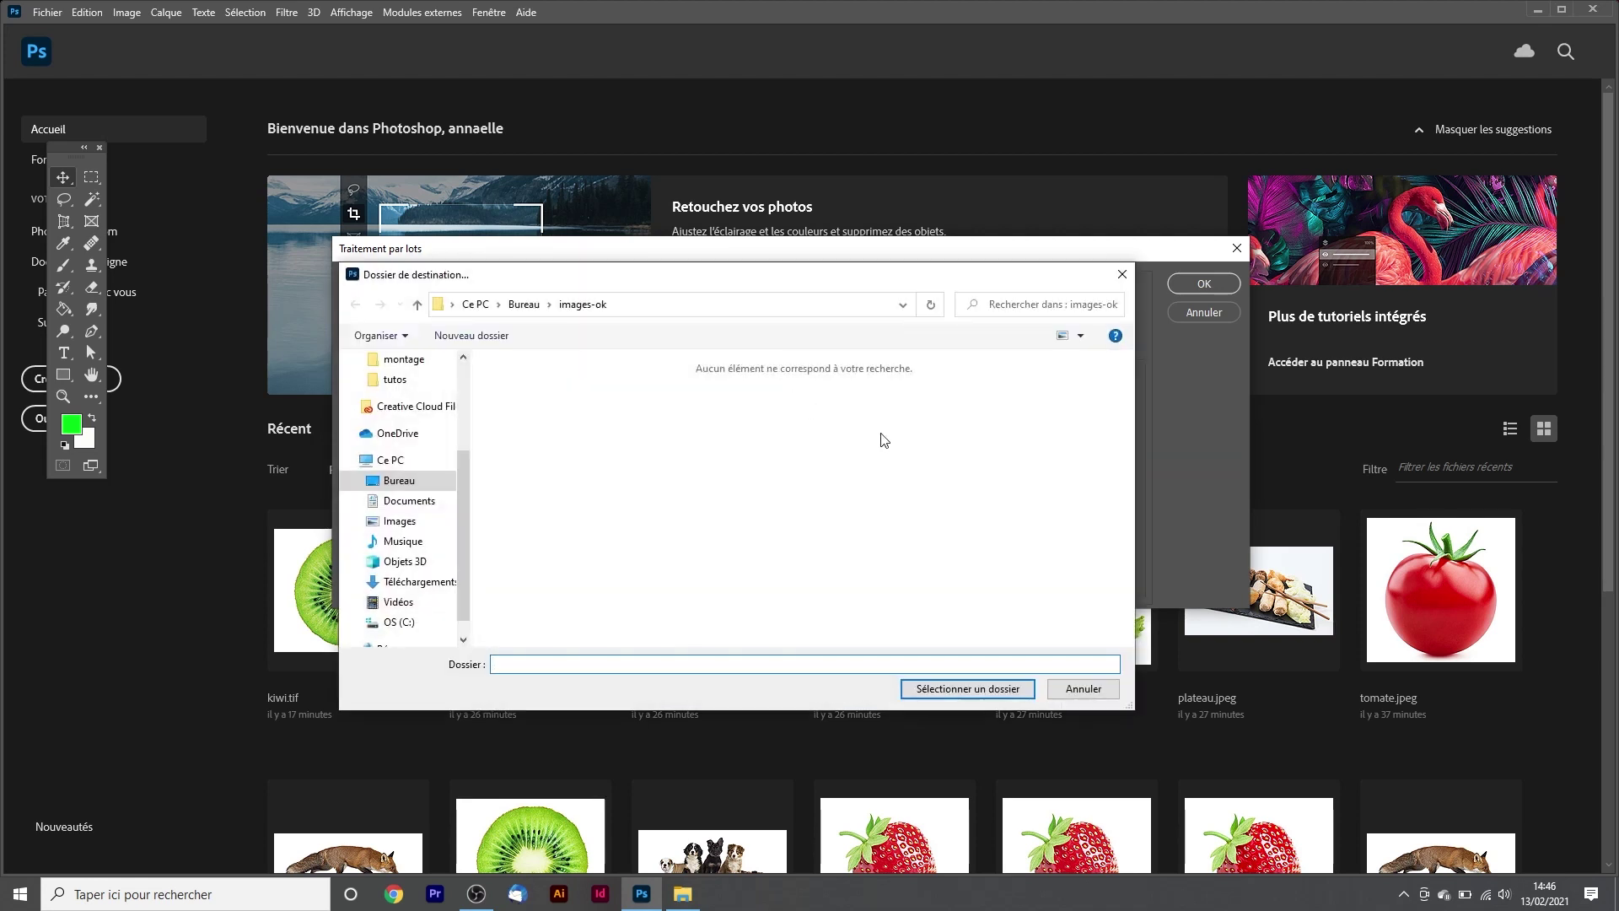
pyautogui.click(401, 482)
pyautogui.click(816, 403)
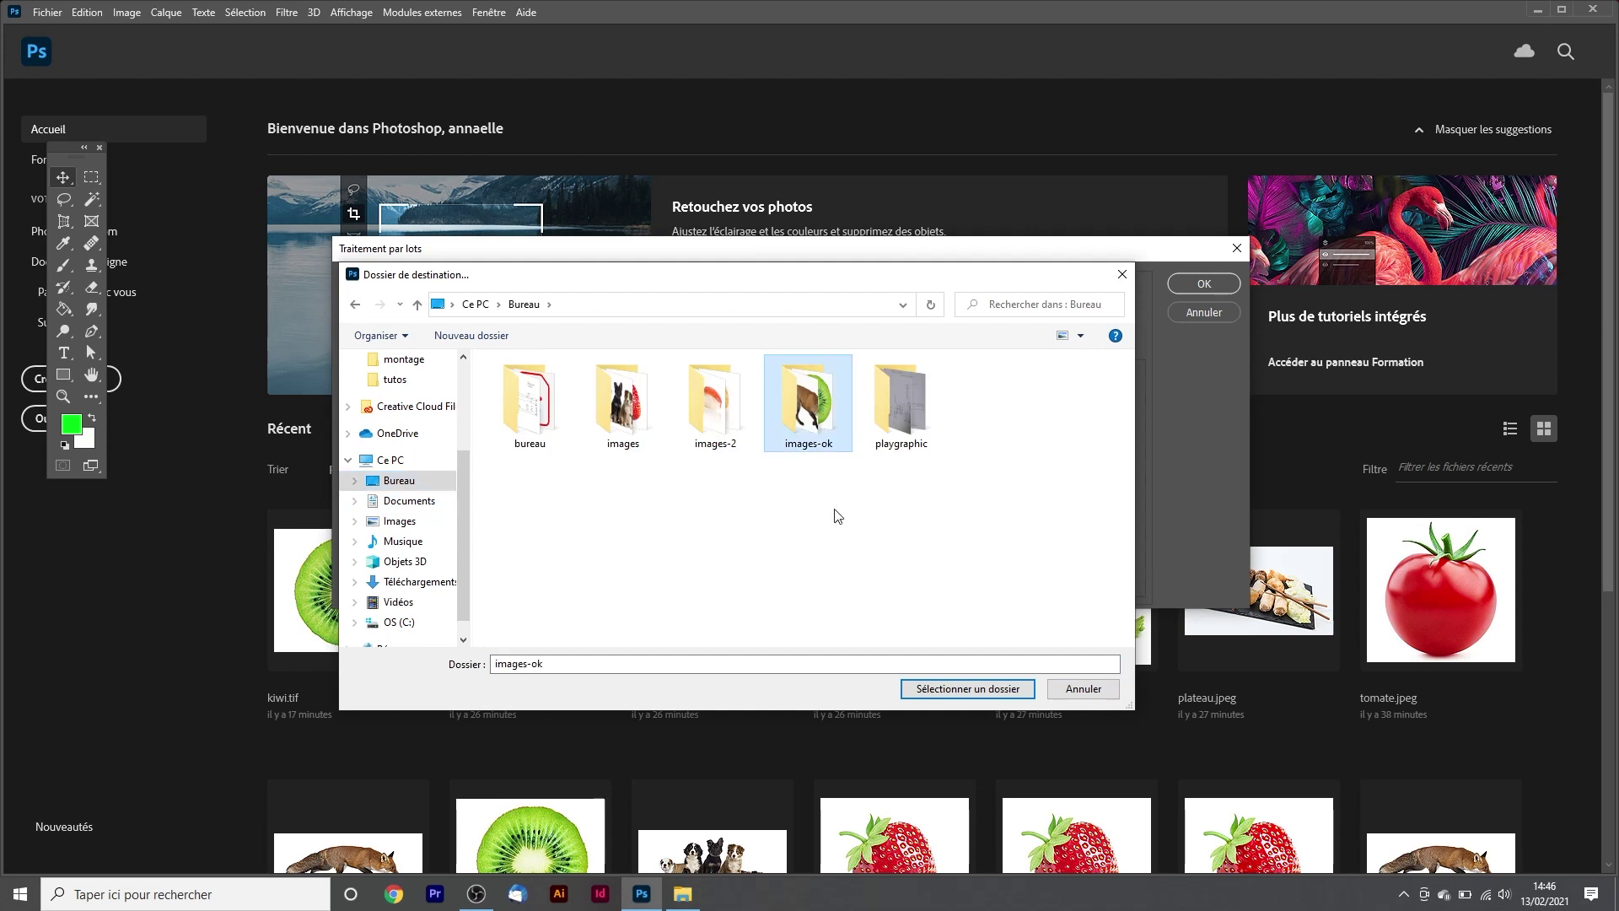
pyautogui.click(967, 688)
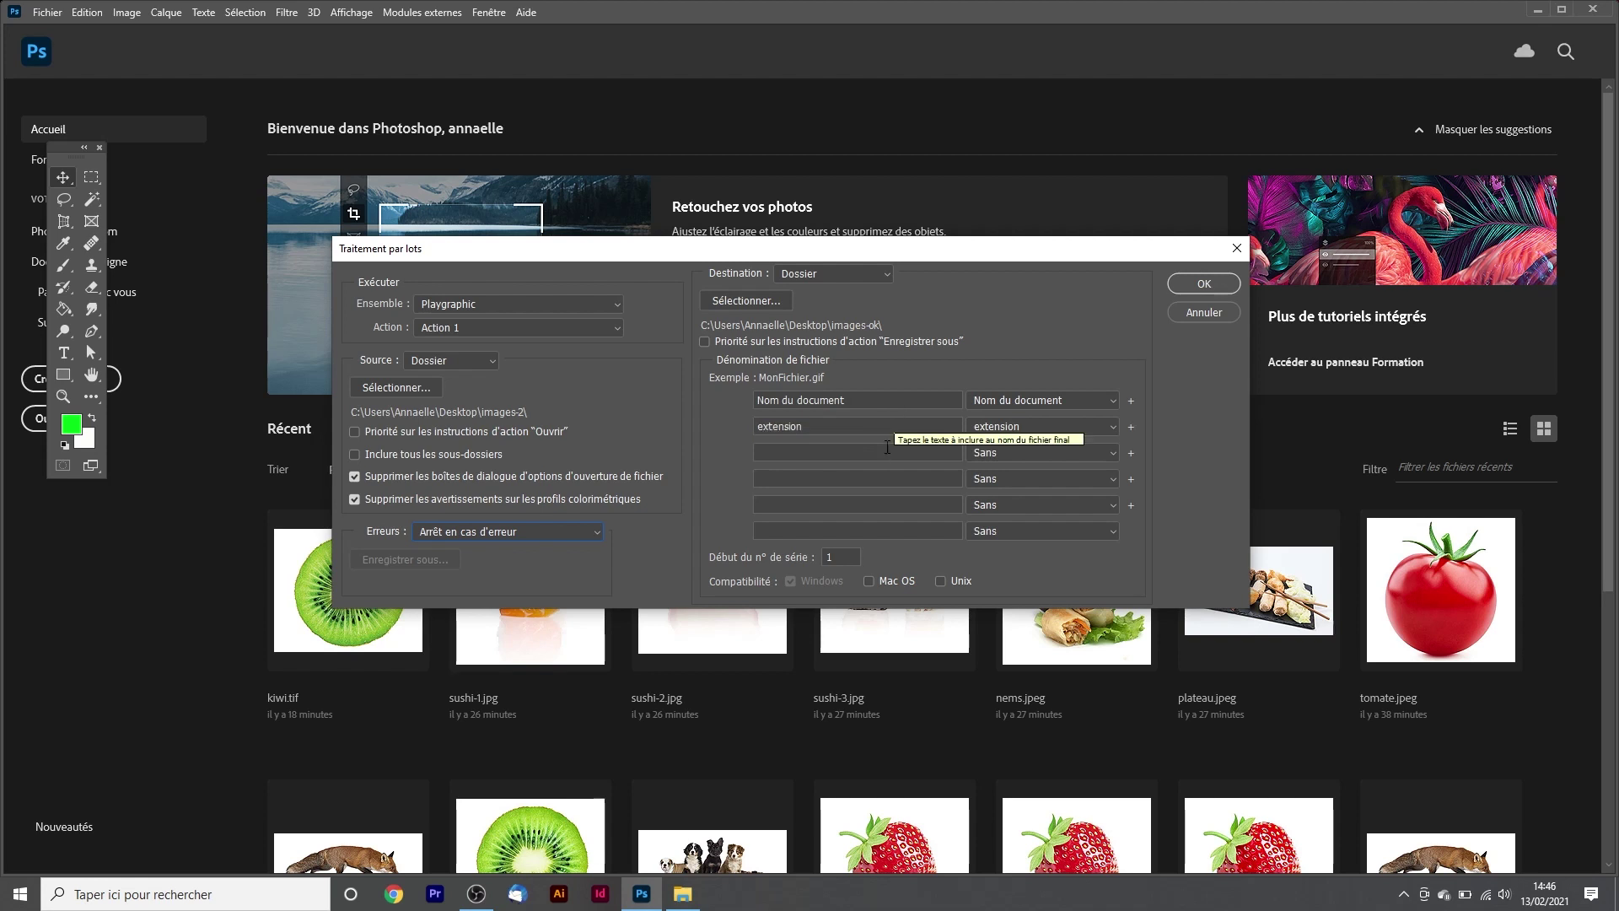
# - Review the batch file-naming options, enable Mac OS compatibility and run the batch
pyautogui.click(1083, 456)
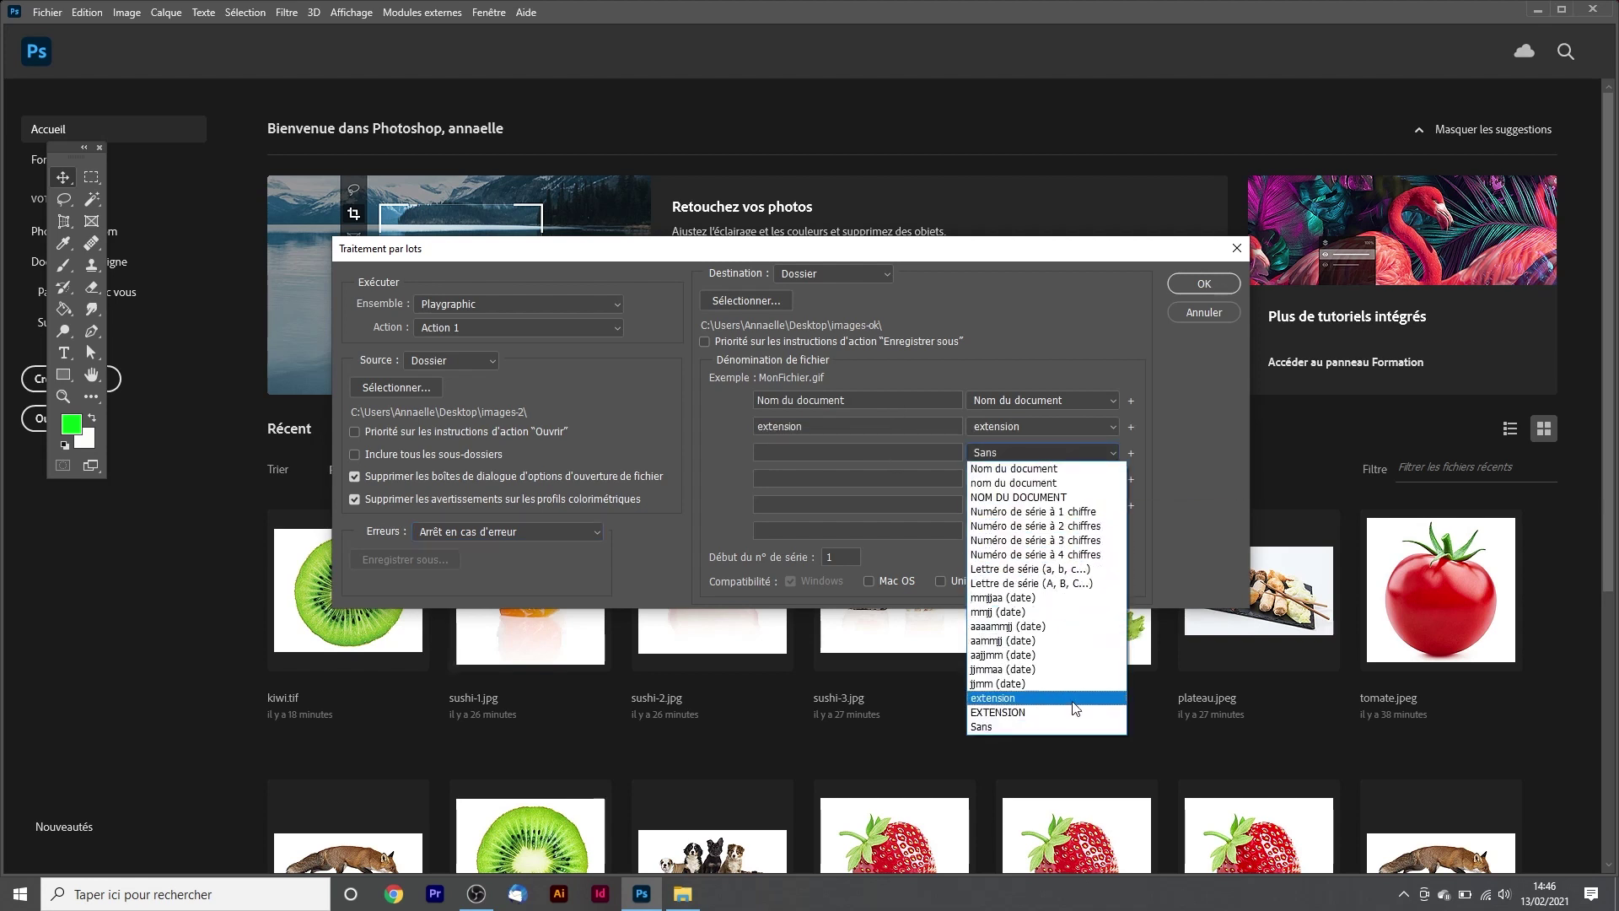
pyautogui.click(712, 514)
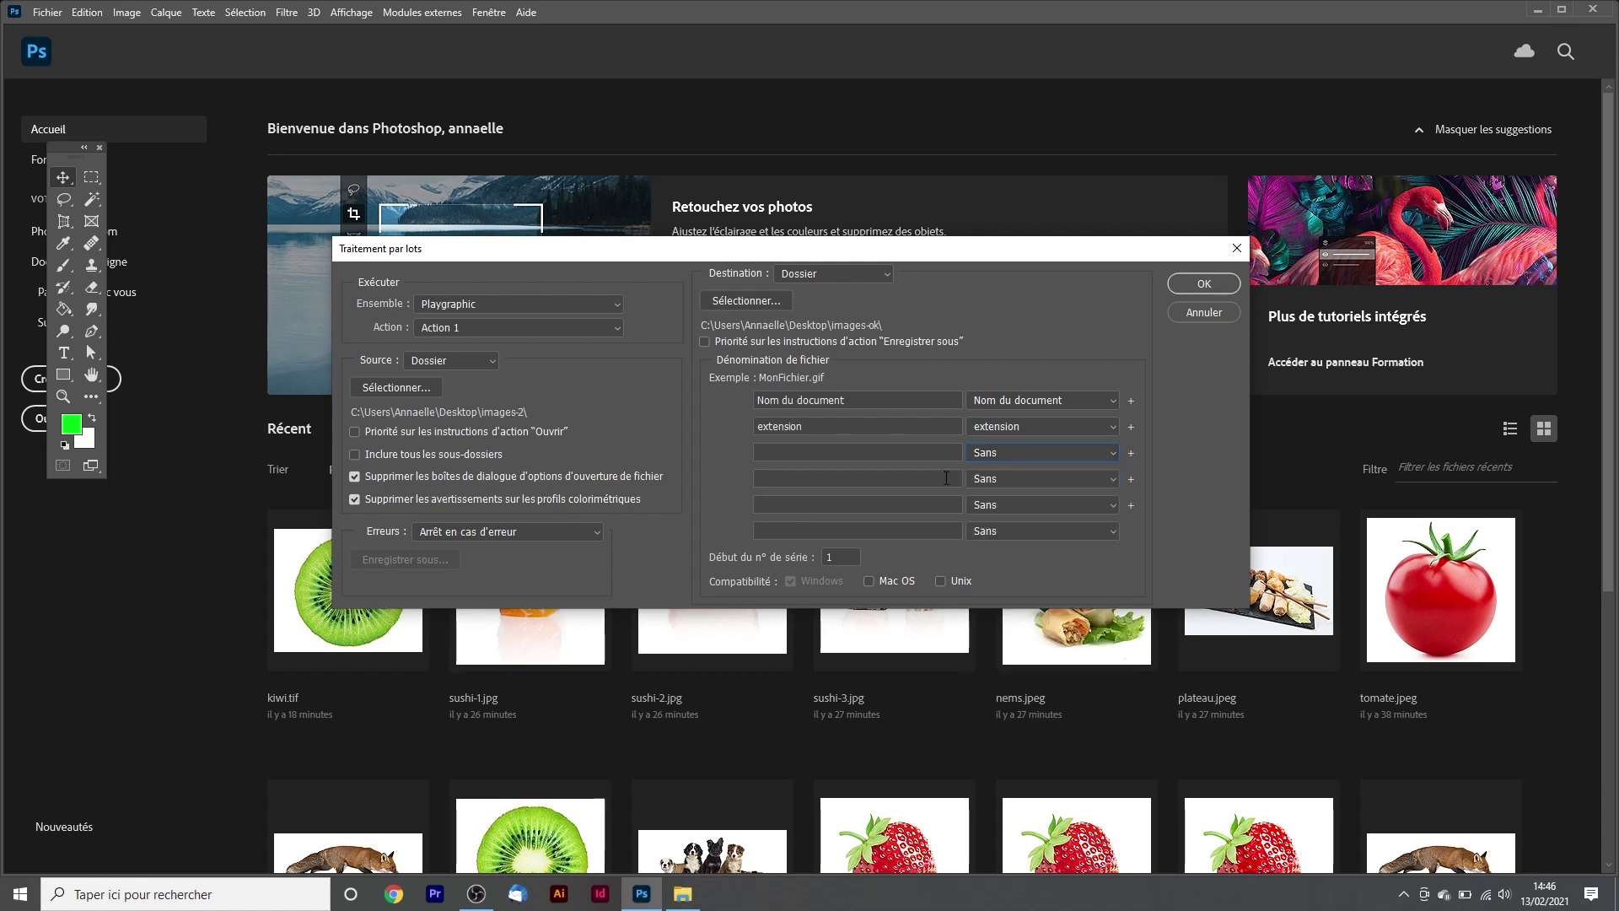
pyautogui.click(832, 557)
pyautogui.hotkey('ctrl', 'a')
pyautogui.click(870, 581)
pyautogui.click(1203, 284)
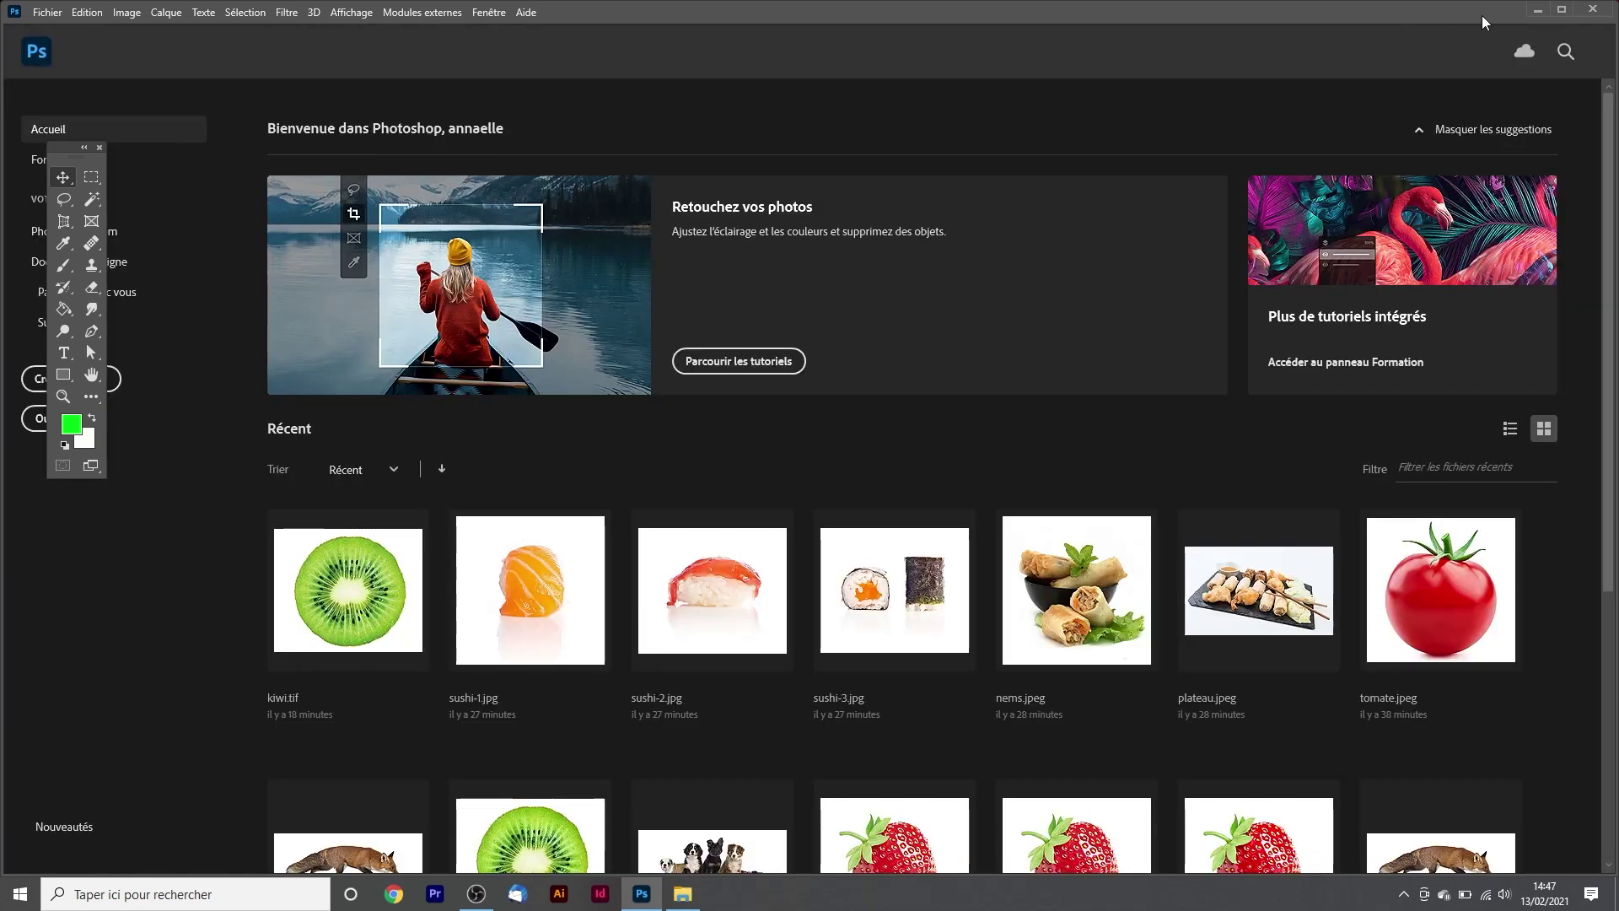
# - Switch to the desktop and open the images-ok folder to check the batch output, then close it
pyautogui.click(1538, 11)
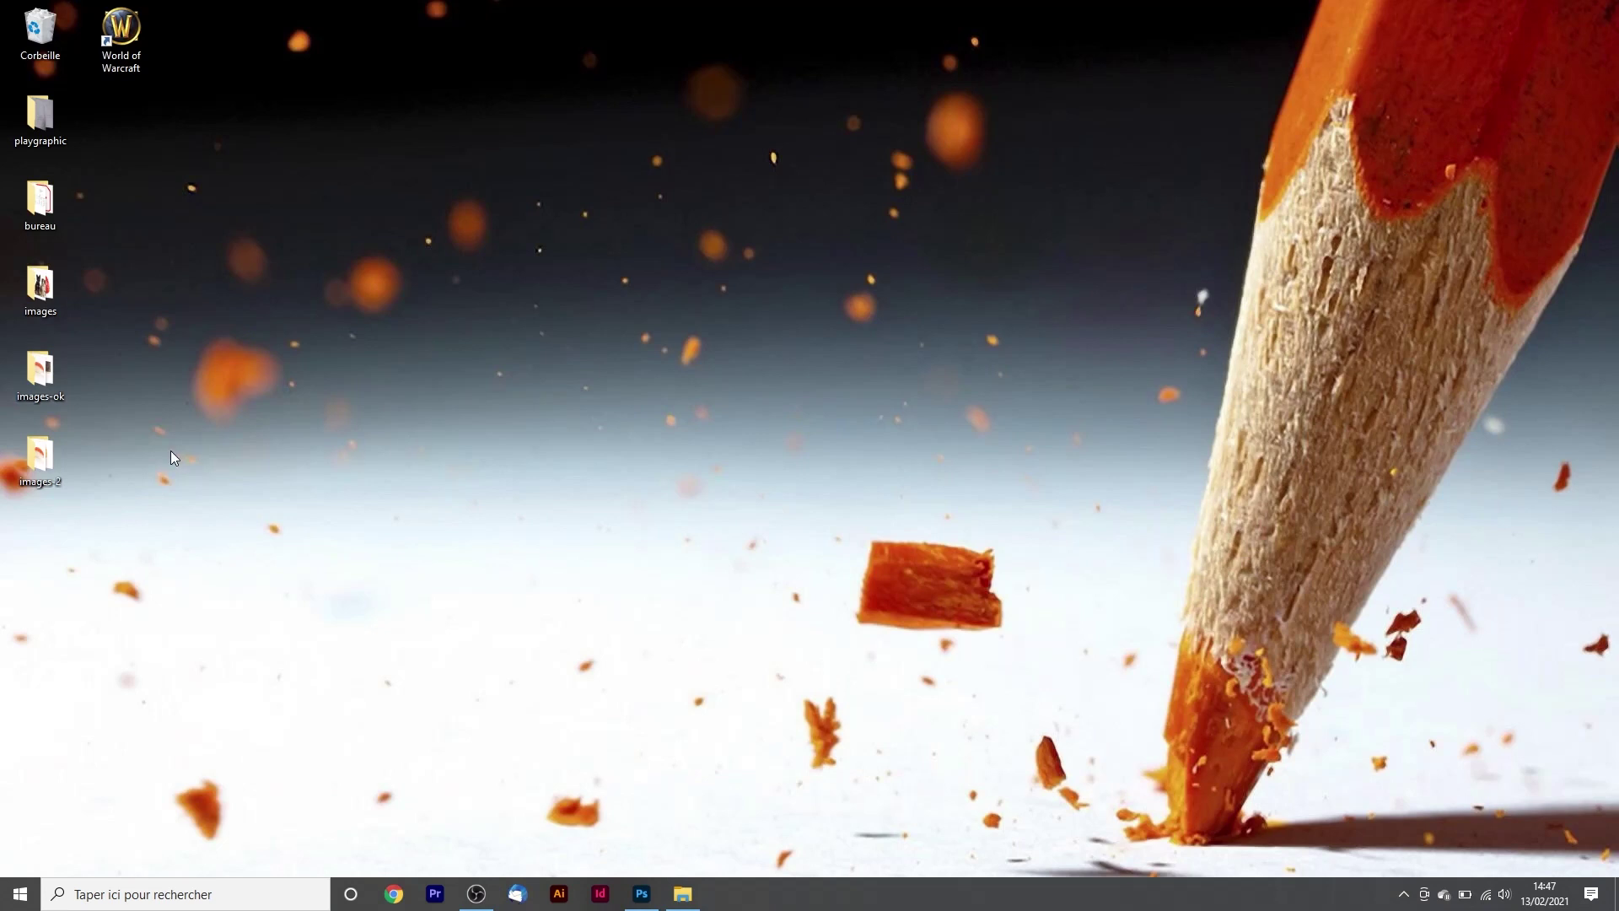
pyautogui.doubleClick(55, 396)
pyautogui.click(960, 322)
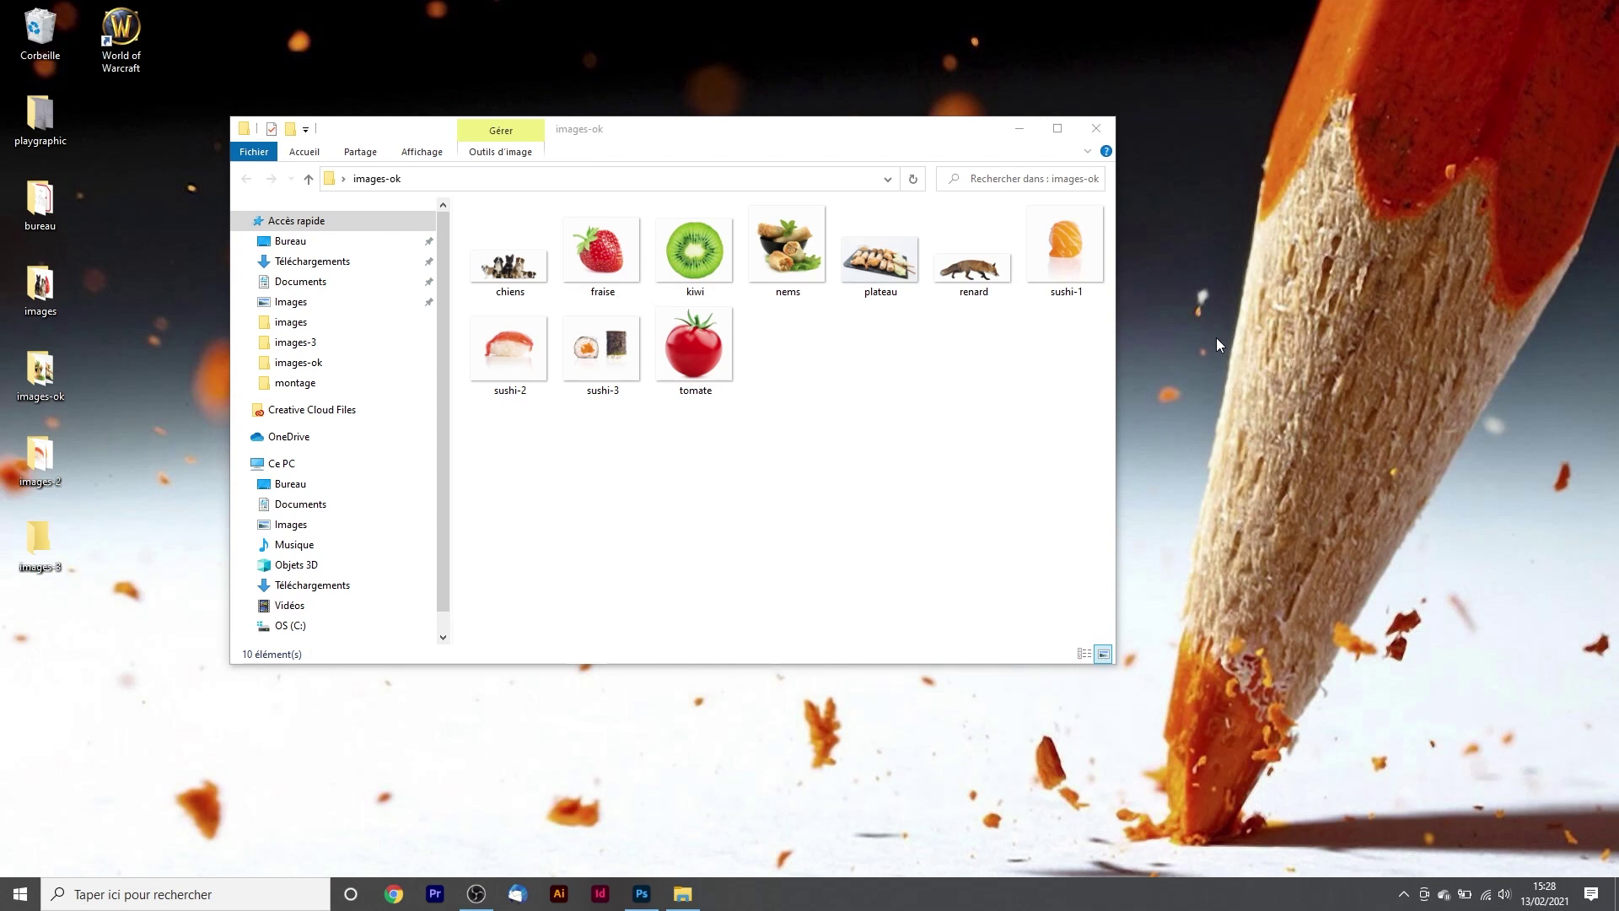
pyautogui.click(1095, 129)
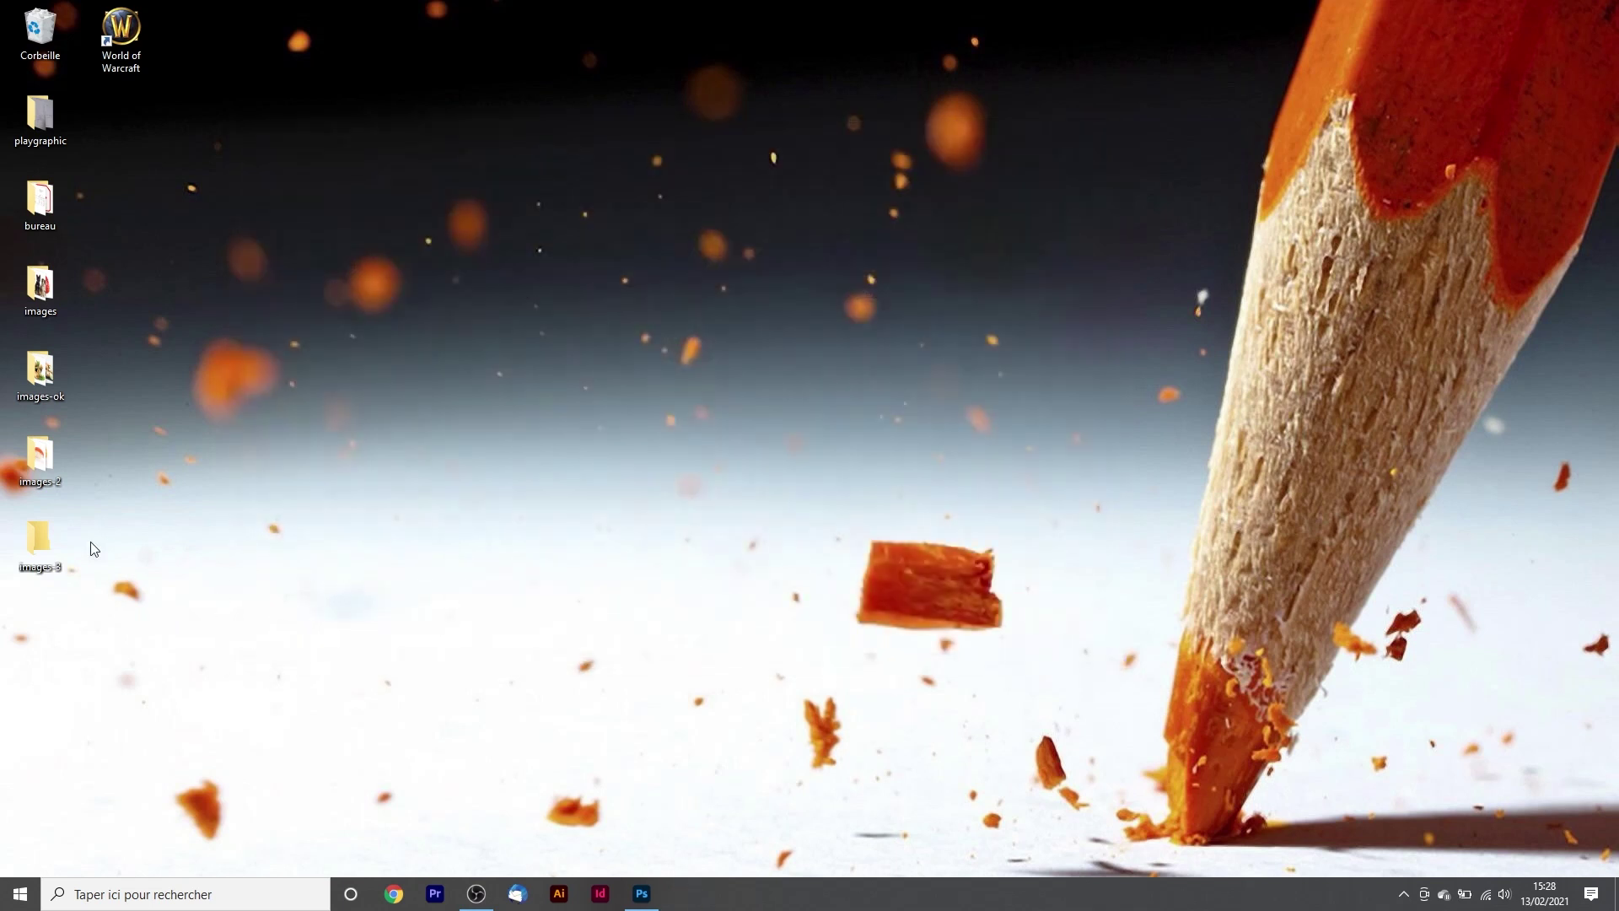
# - Open the desktop's images-3 folder, look over its source images and close the folder
pyautogui.doubleClick(42, 565)
pyautogui.click(33, 562)
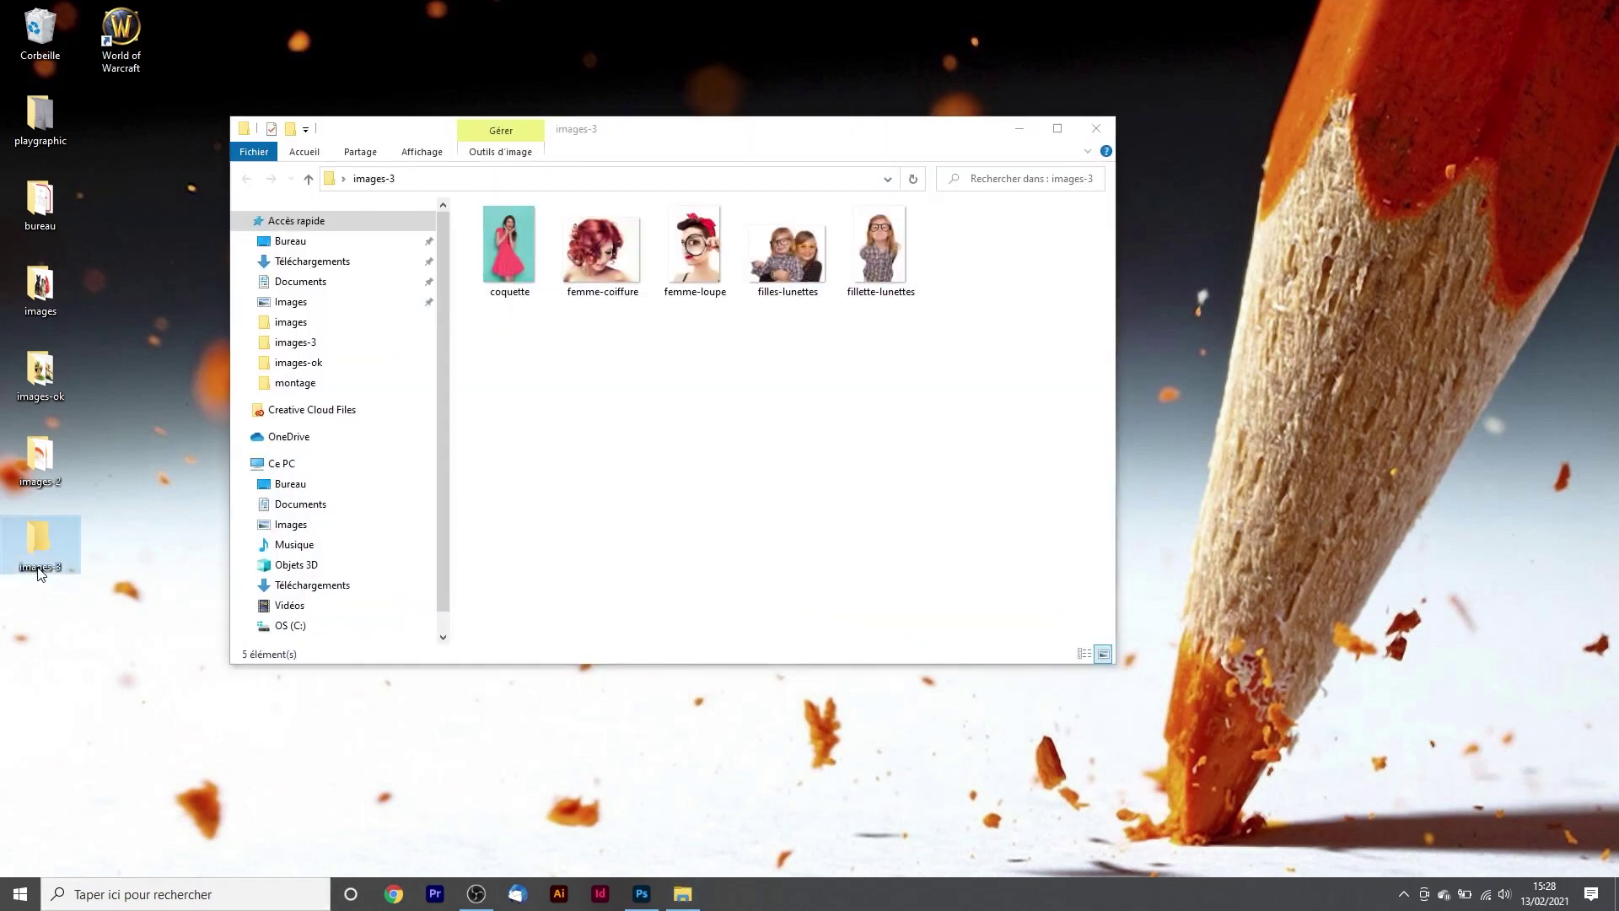
pyautogui.click(849, 447)
pyautogui.moveTo(1001, 392); pyautogui.dragTo(508, 251)
pyautogui.click(600, 368)
pyautogui.moveTo(512, 363); pyautogui.dragTo(1054, 329)
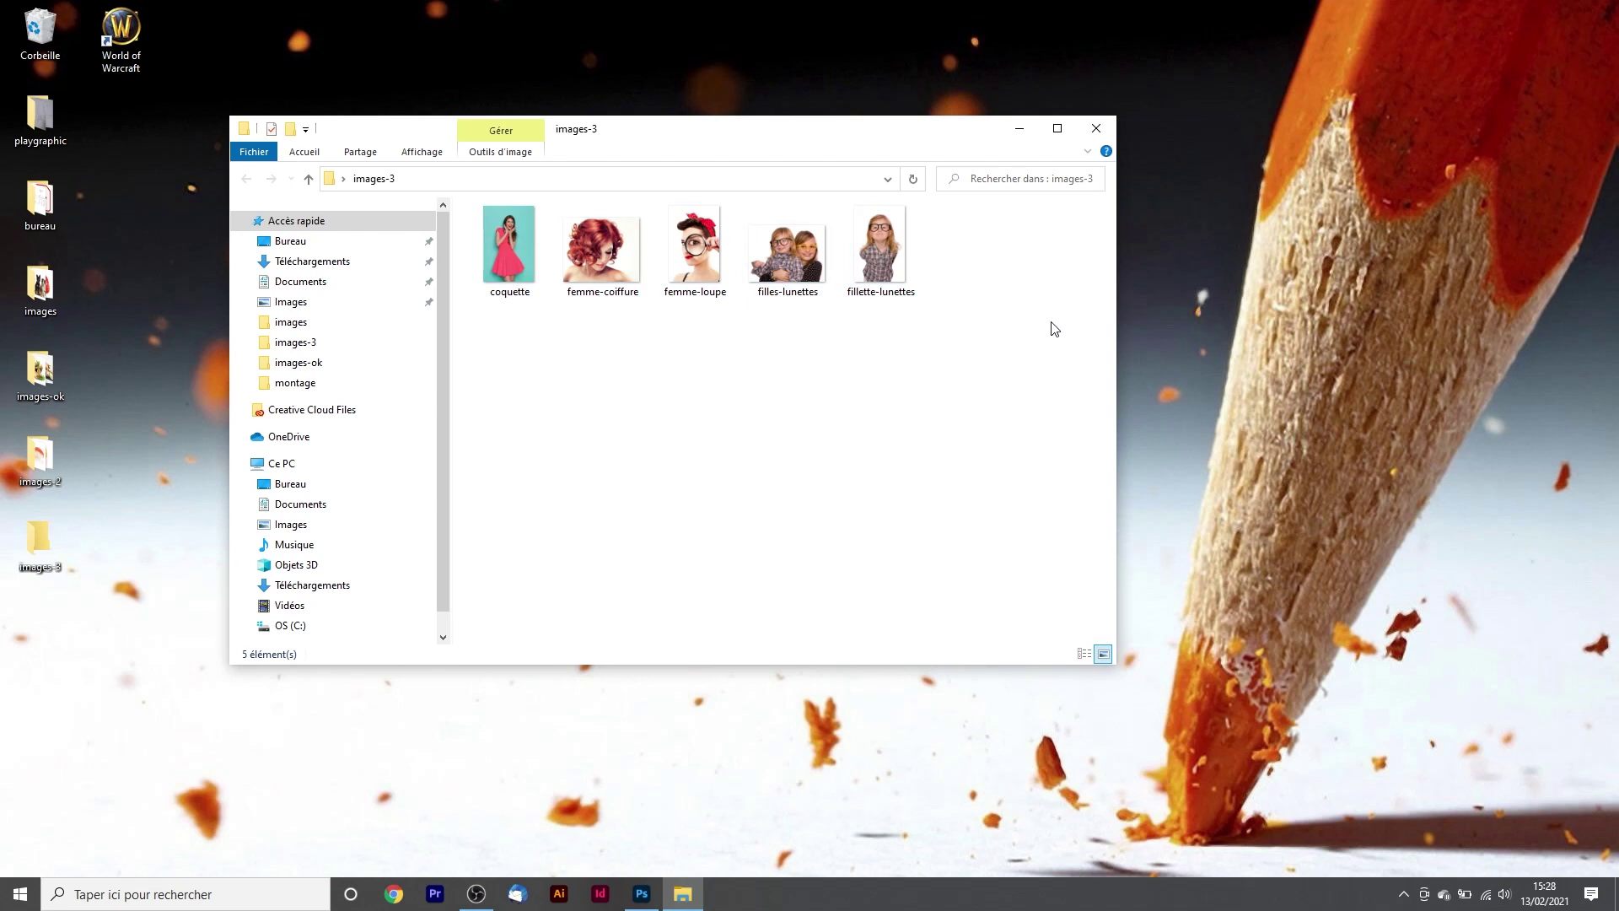
pyautogui.click(1095, 129)
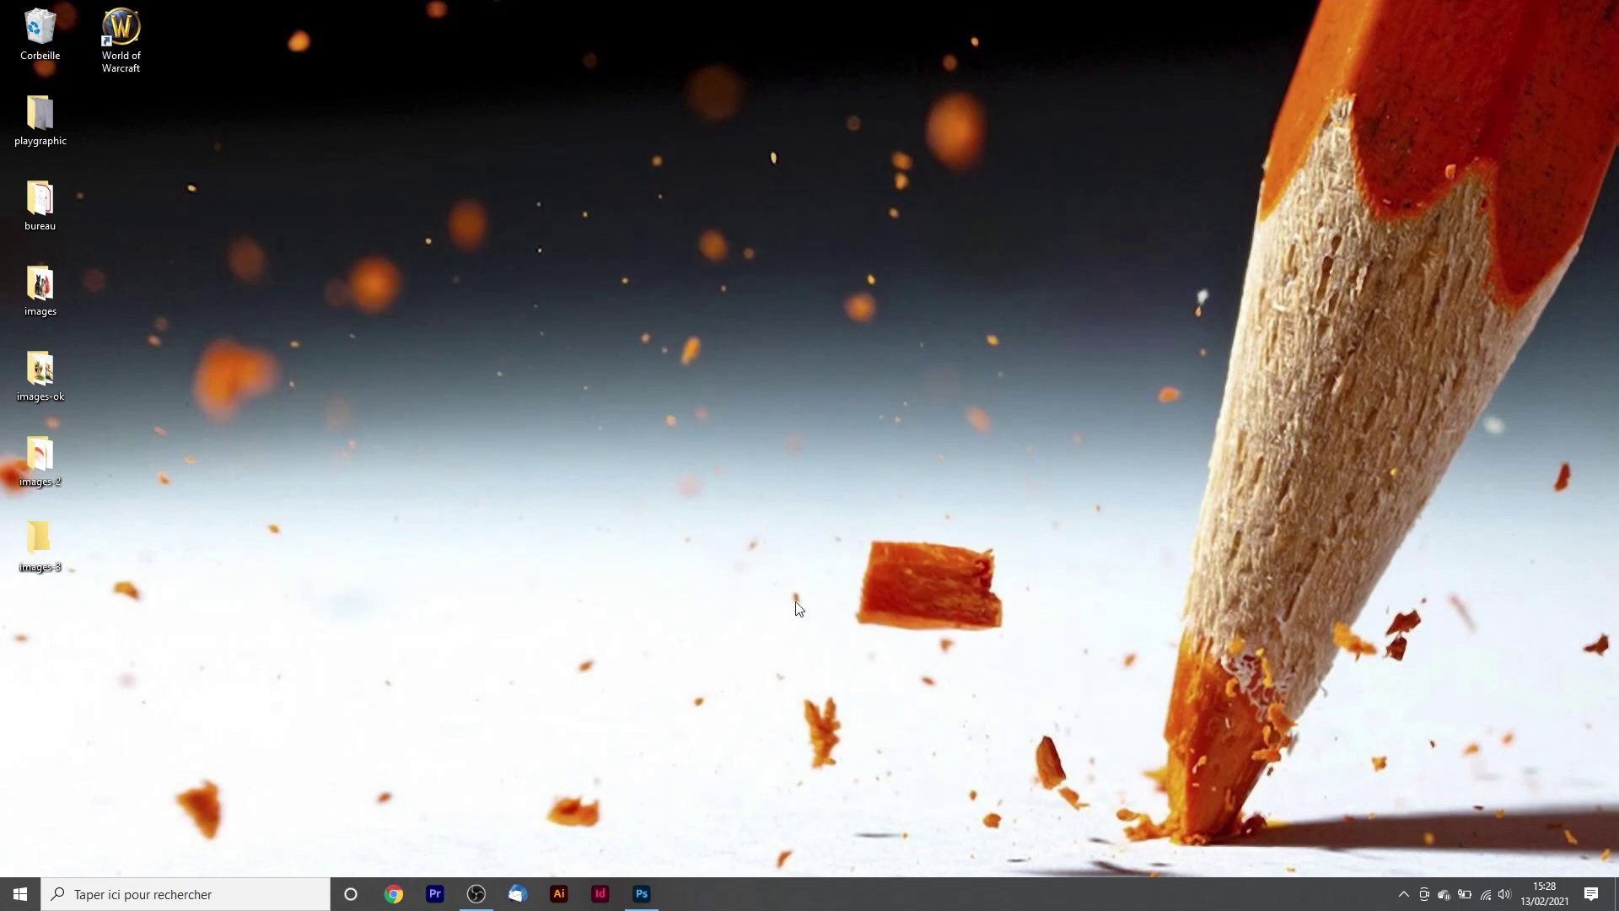
# - Switch to Photoshop, start creating a droplet and save it on the desktop as "playgraphic - action 1"
pyautogui.click(654, 879)
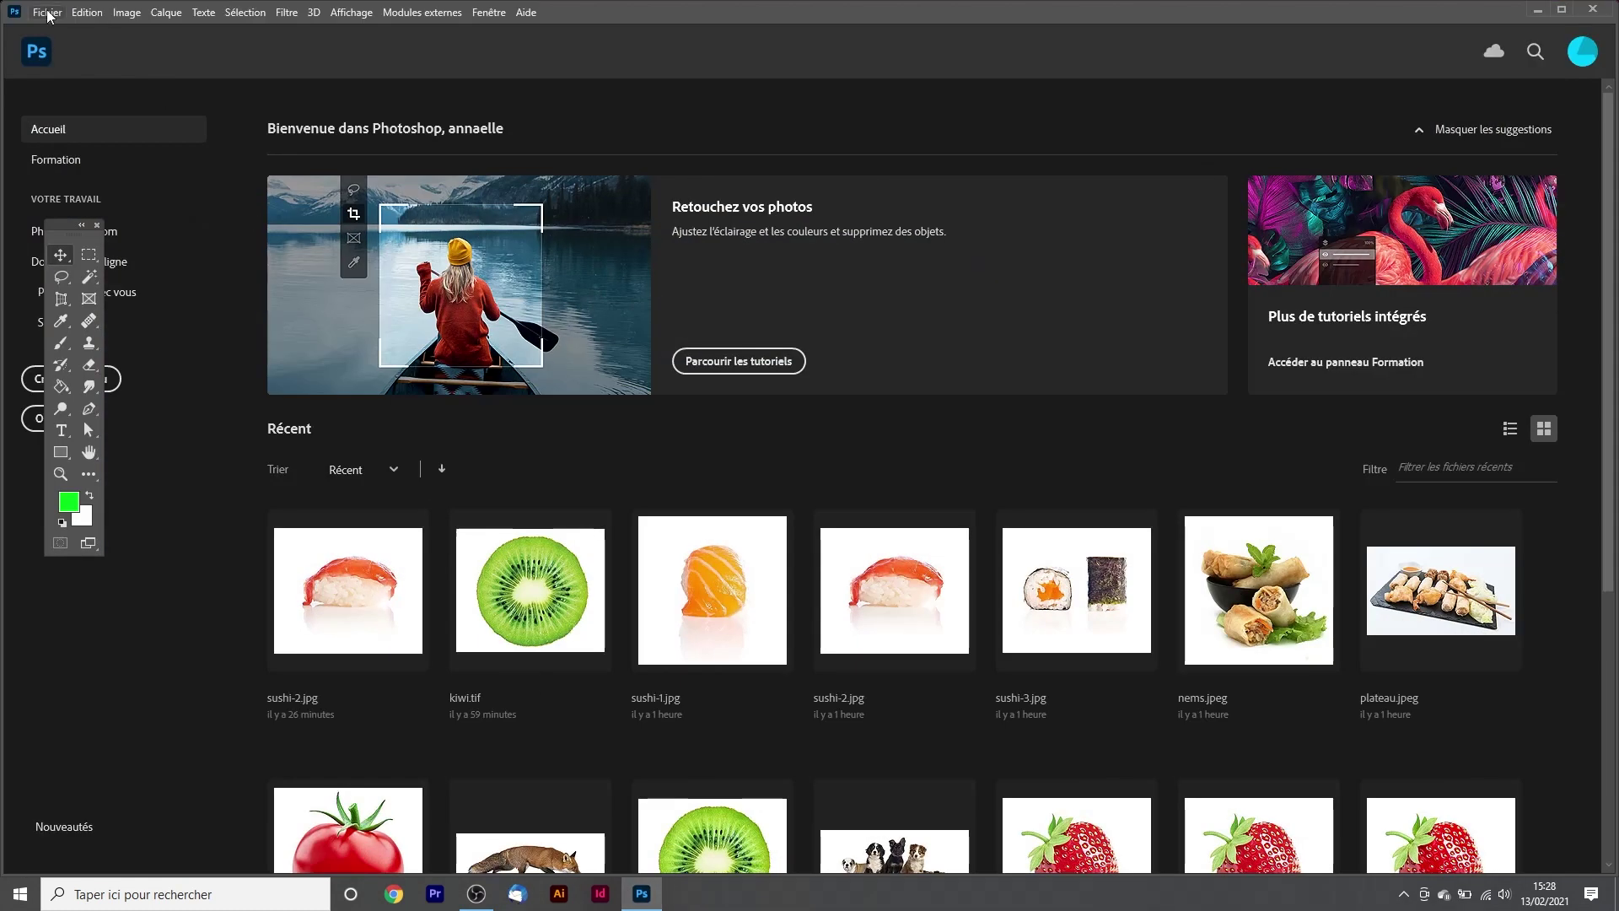
pyautogui.click(48, 13)
pyautogui.moveTo(128, 419)
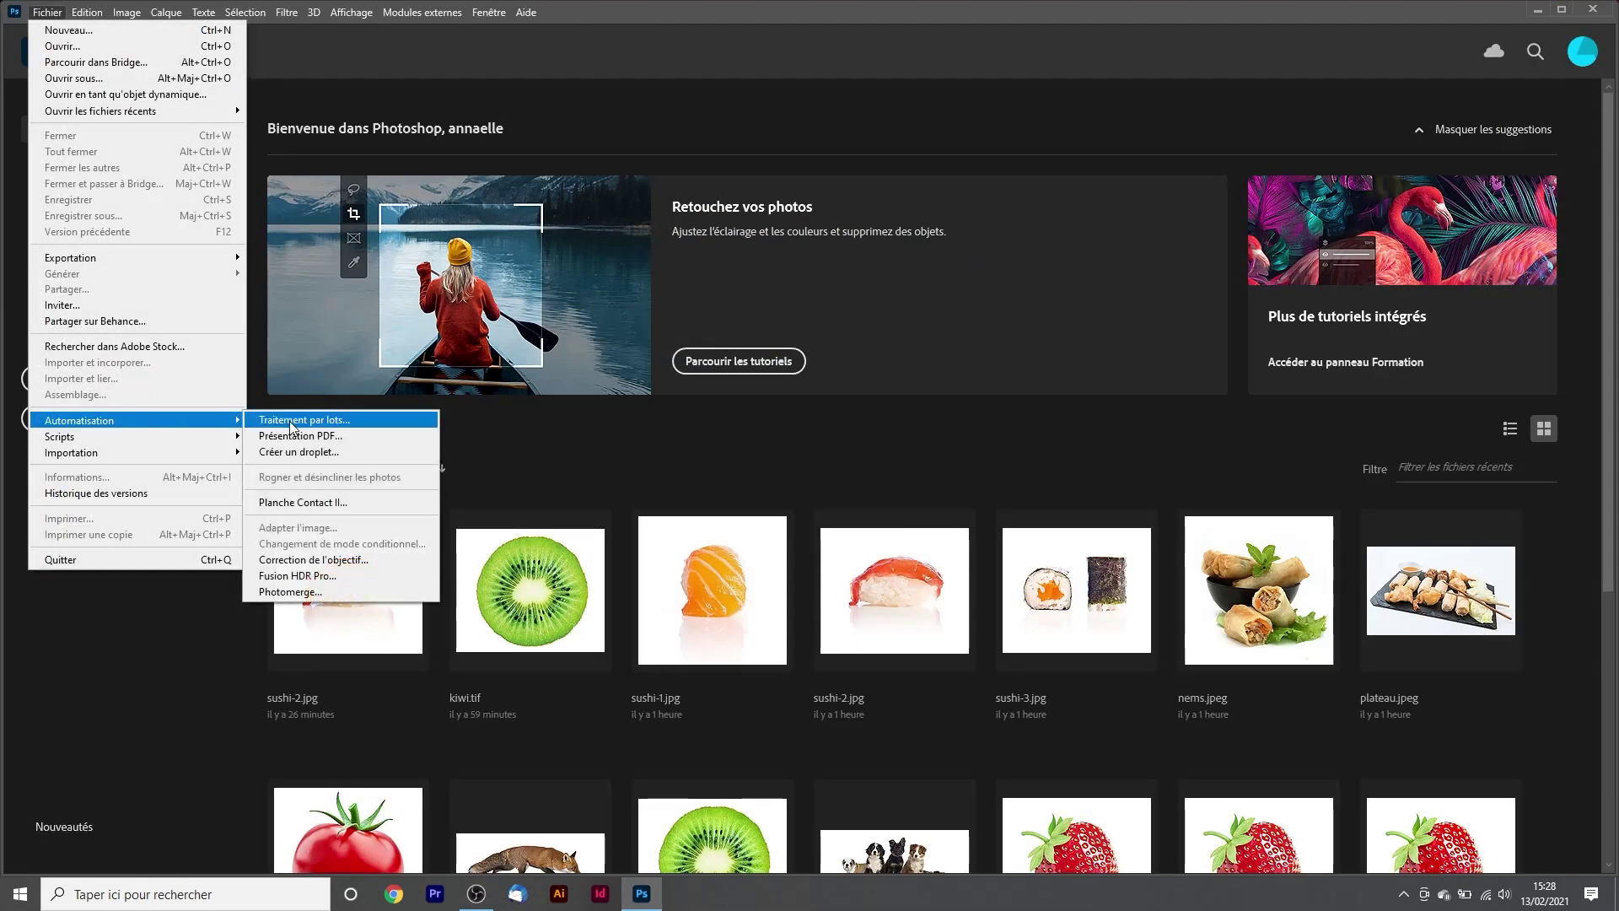
pyautogui.click(297, 451)
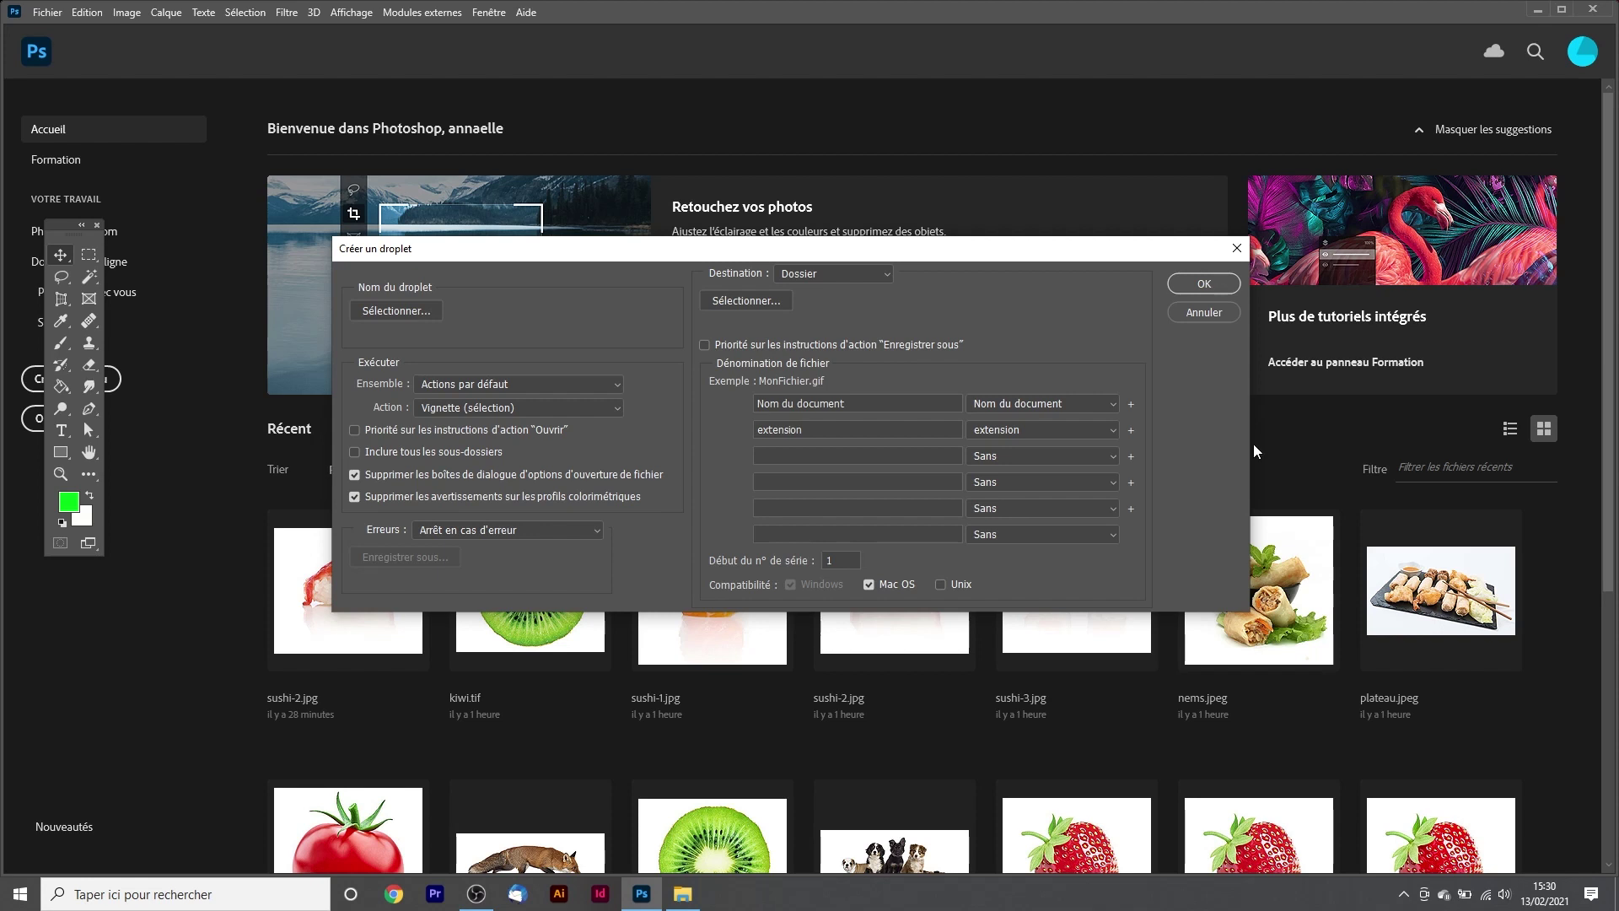
pyautogui.click(396, 311)
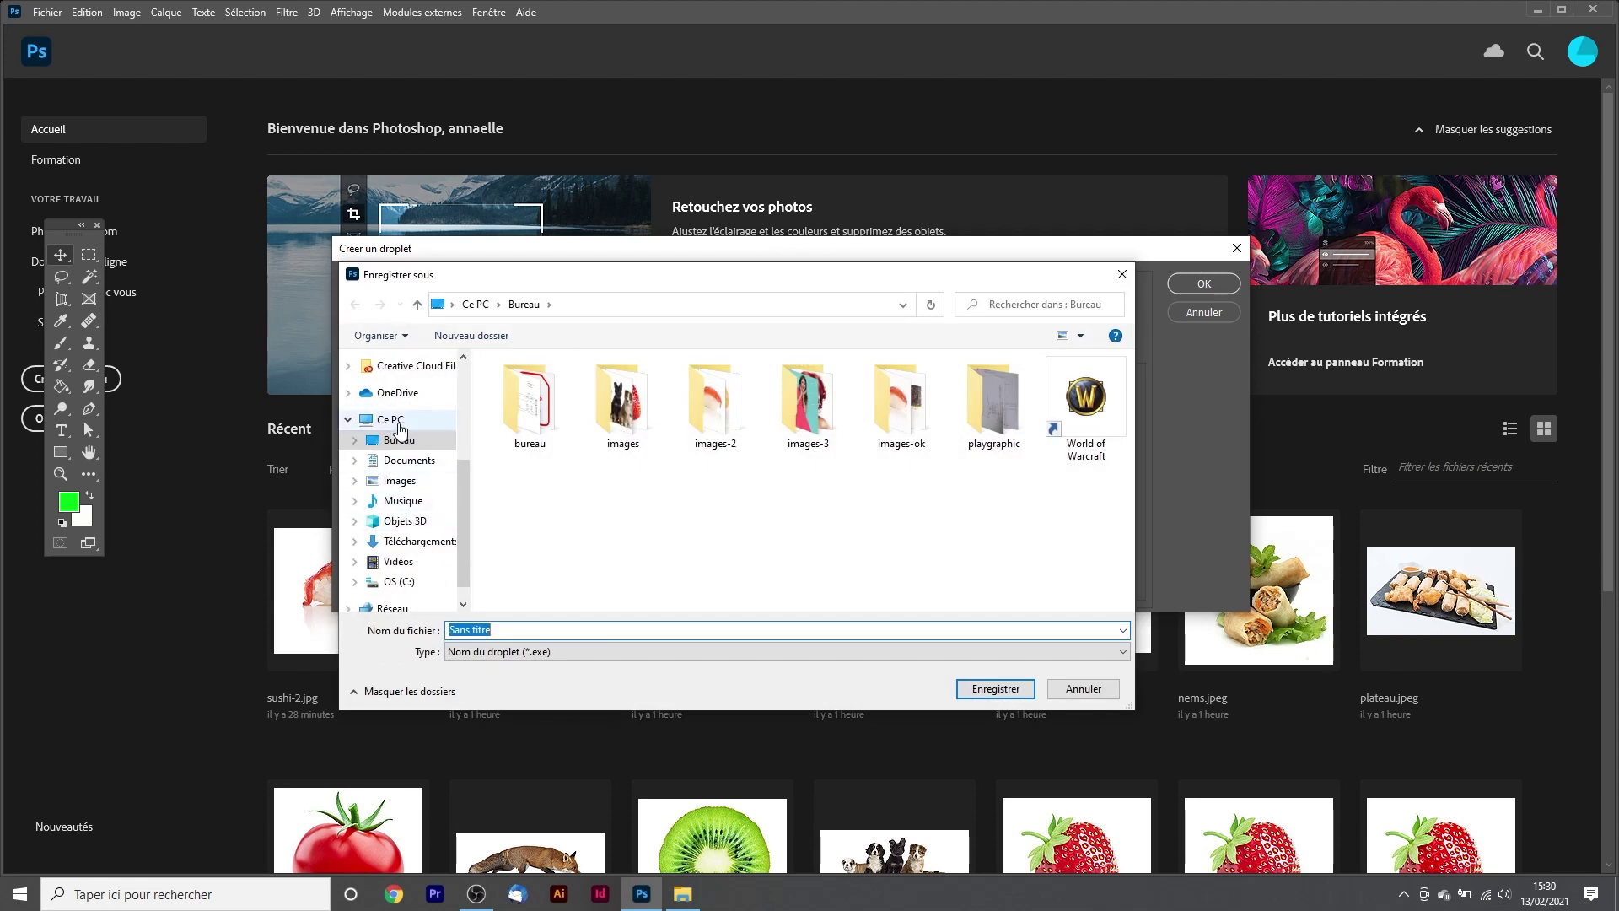
pyautogui.click(399, 439)
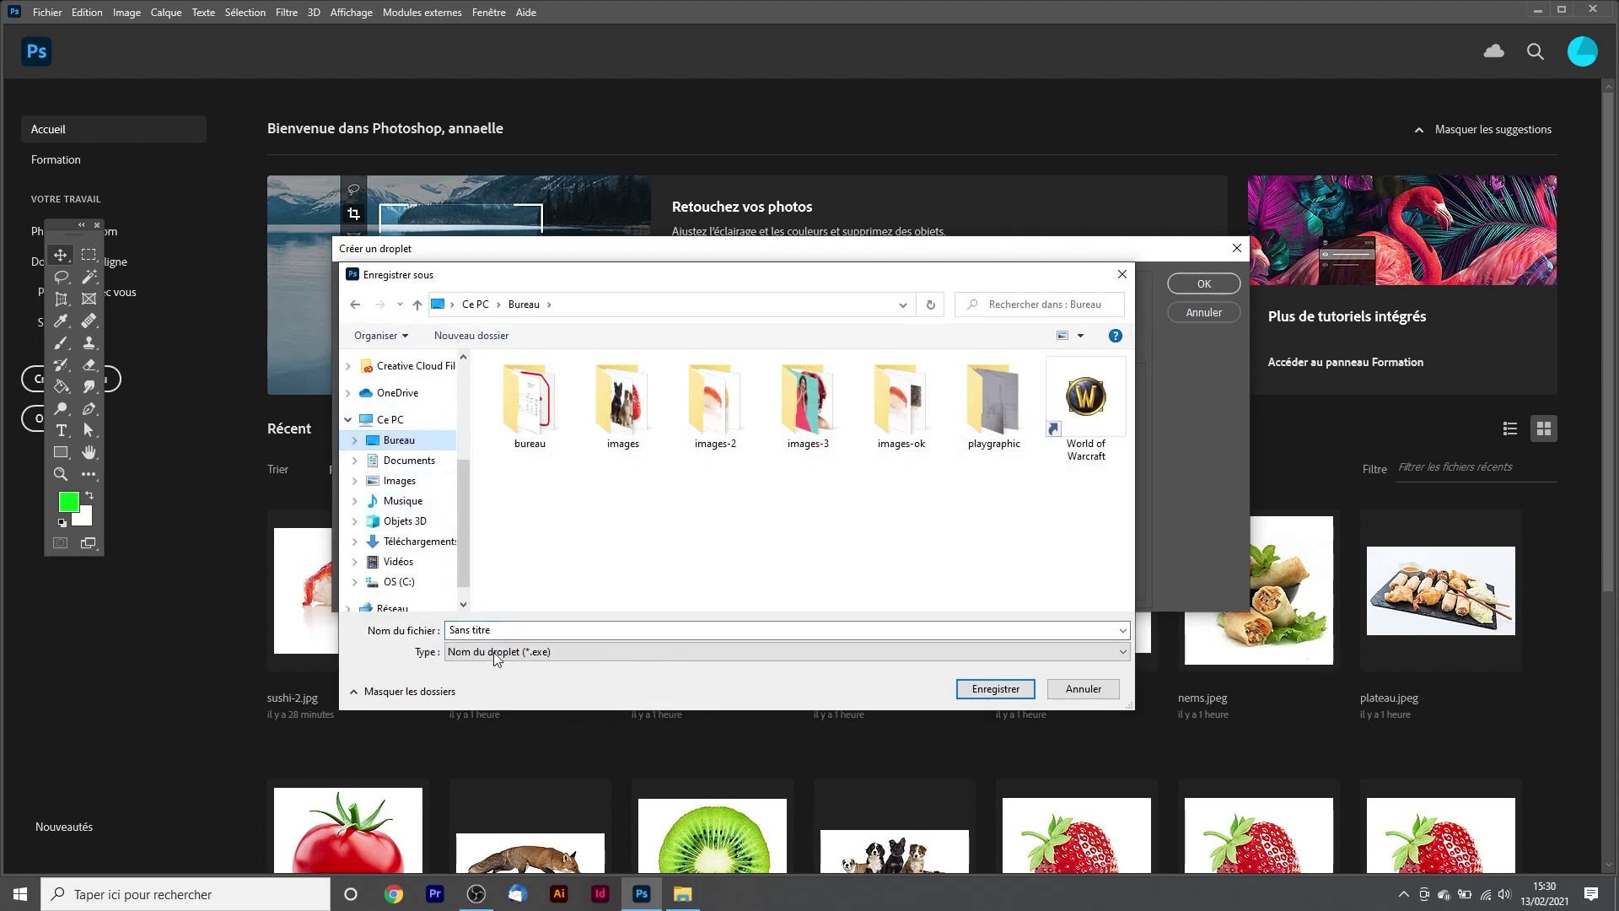
pyautogui.click(506, 629)
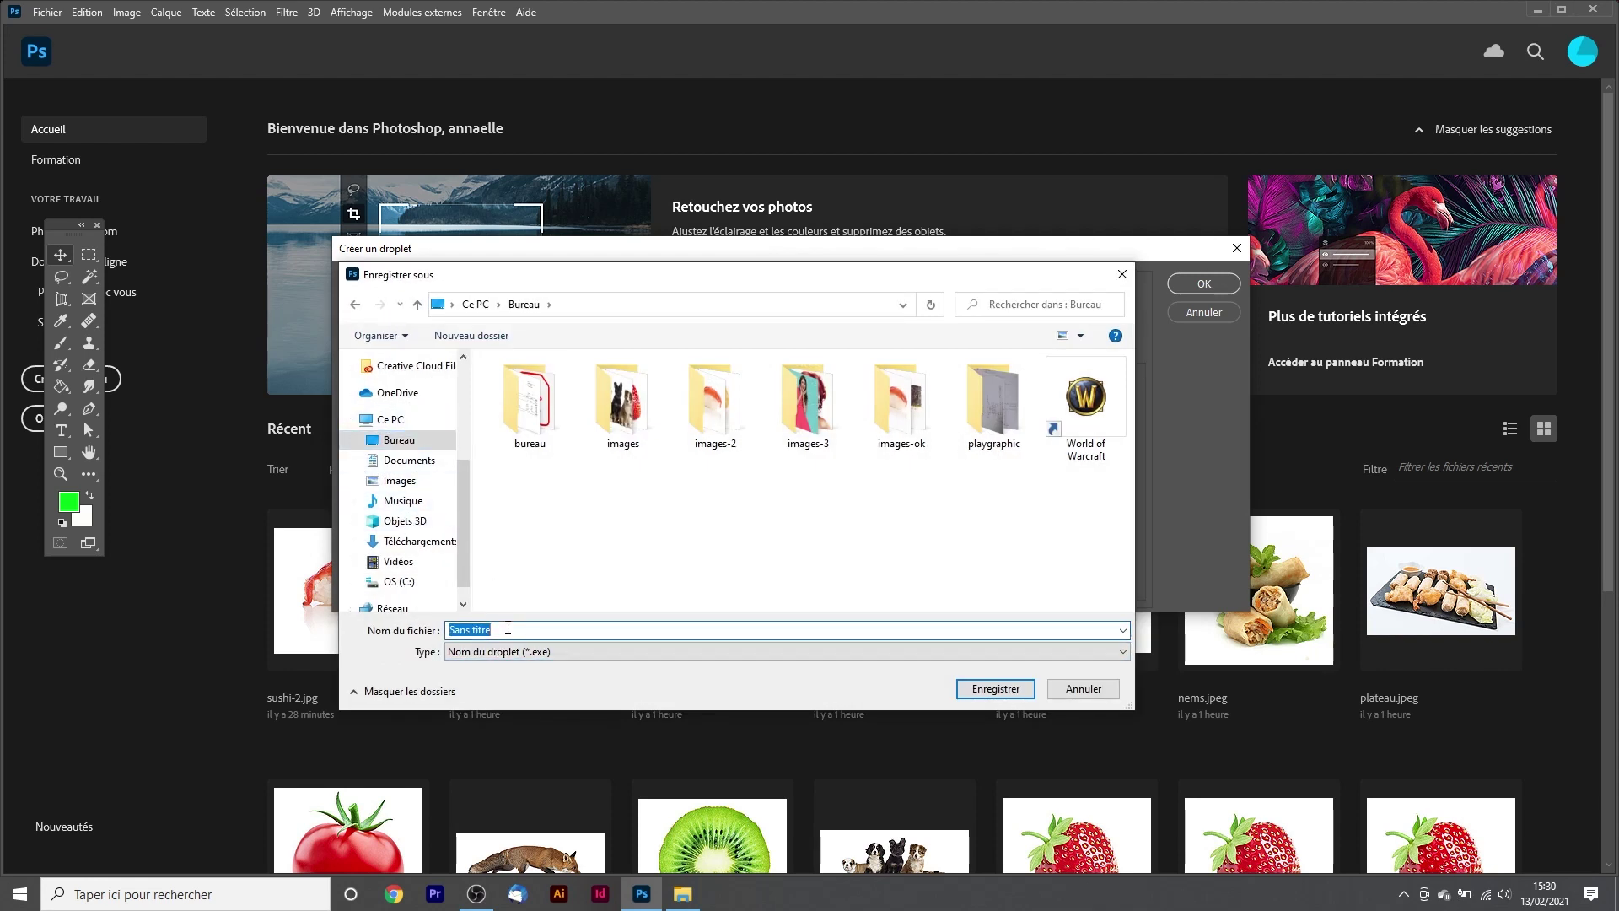
pyautogui.write('playgraph')
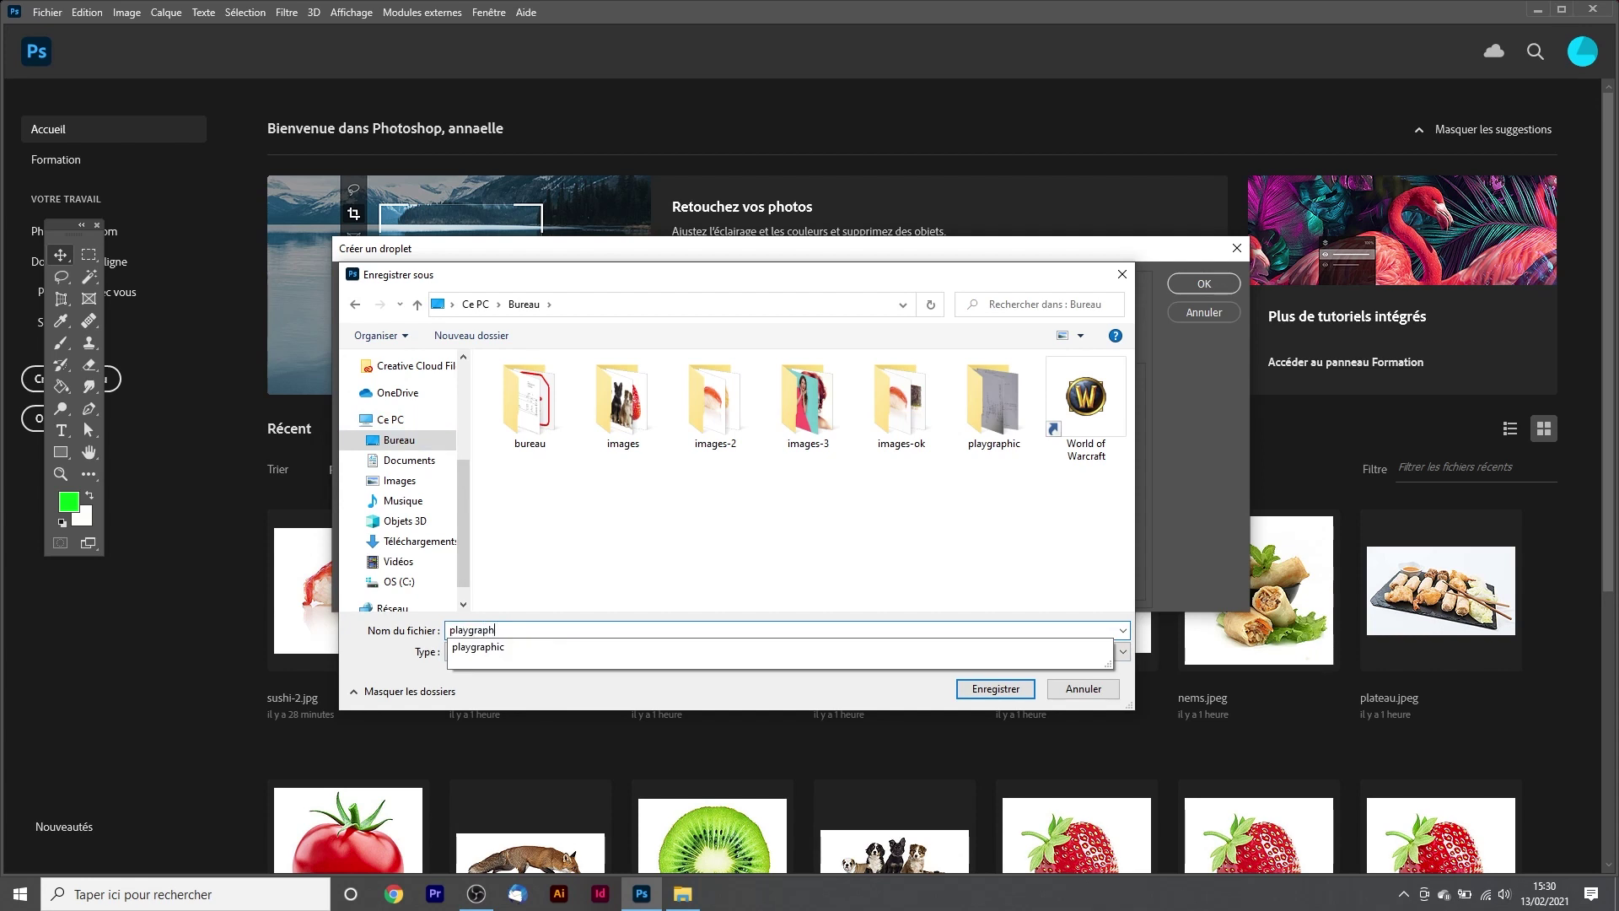
pyautogui.write('ic - action 1')
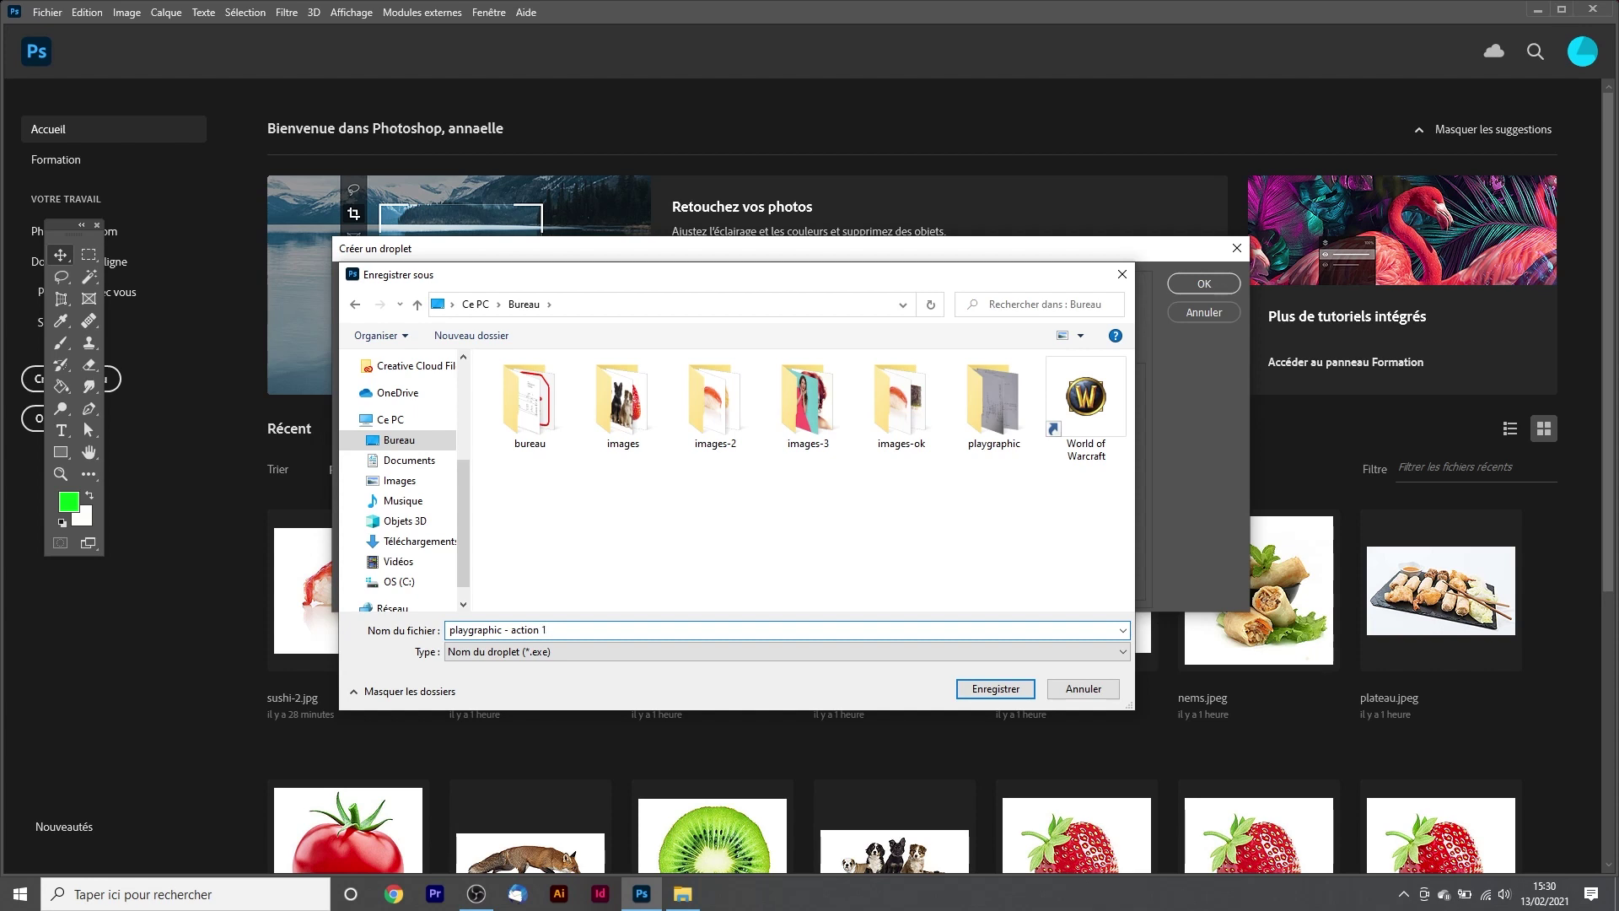
pyautogui.click(996, 689)
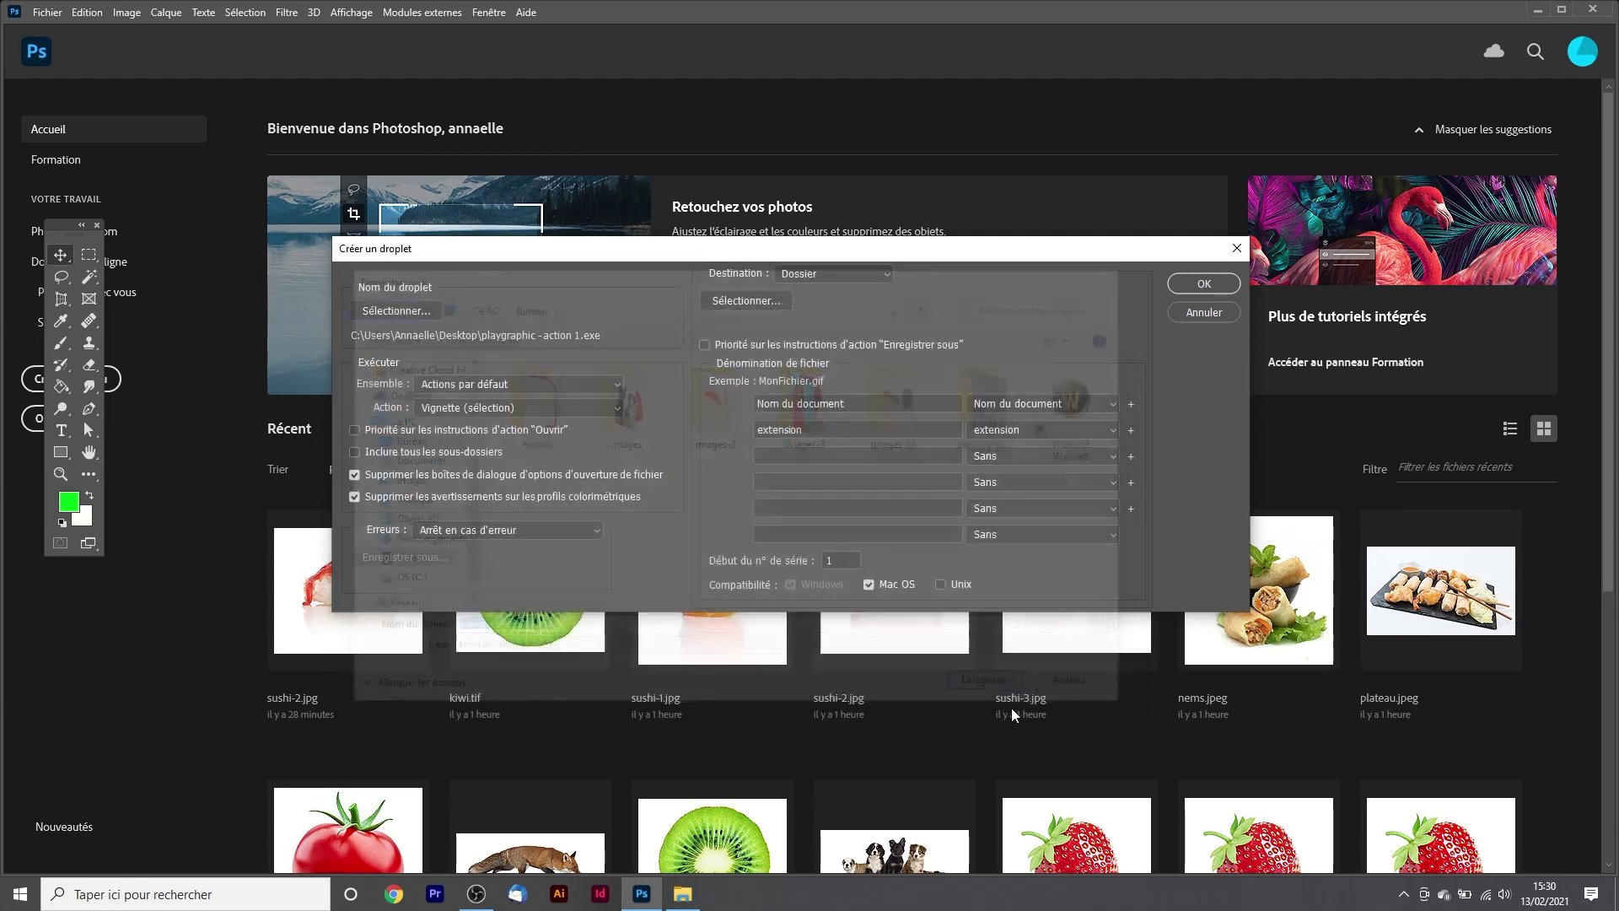
# - Set the droplet to run Action 1 from the Playgraphic action set
pyautogui.click(501, 385)
pyautogui.click(493, 415)
pyautogui.click(493, 403)
pyautogui.click(493, 422)
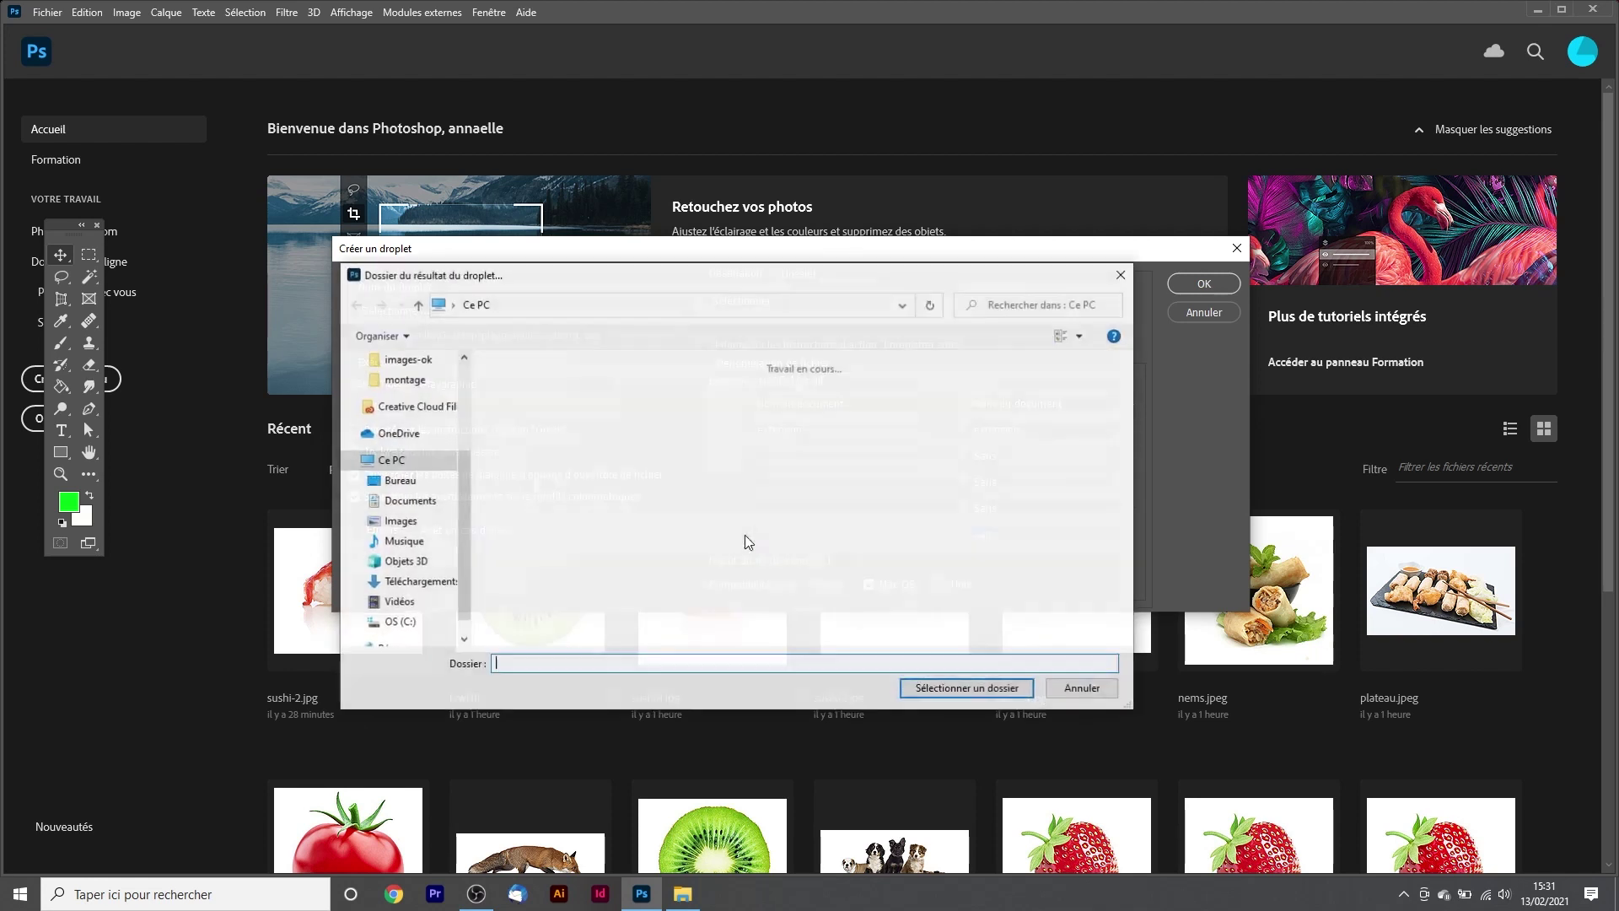
# - Choose the desktop's images-ok folder as the droplet's destination
pyautogui.click(398, 480)
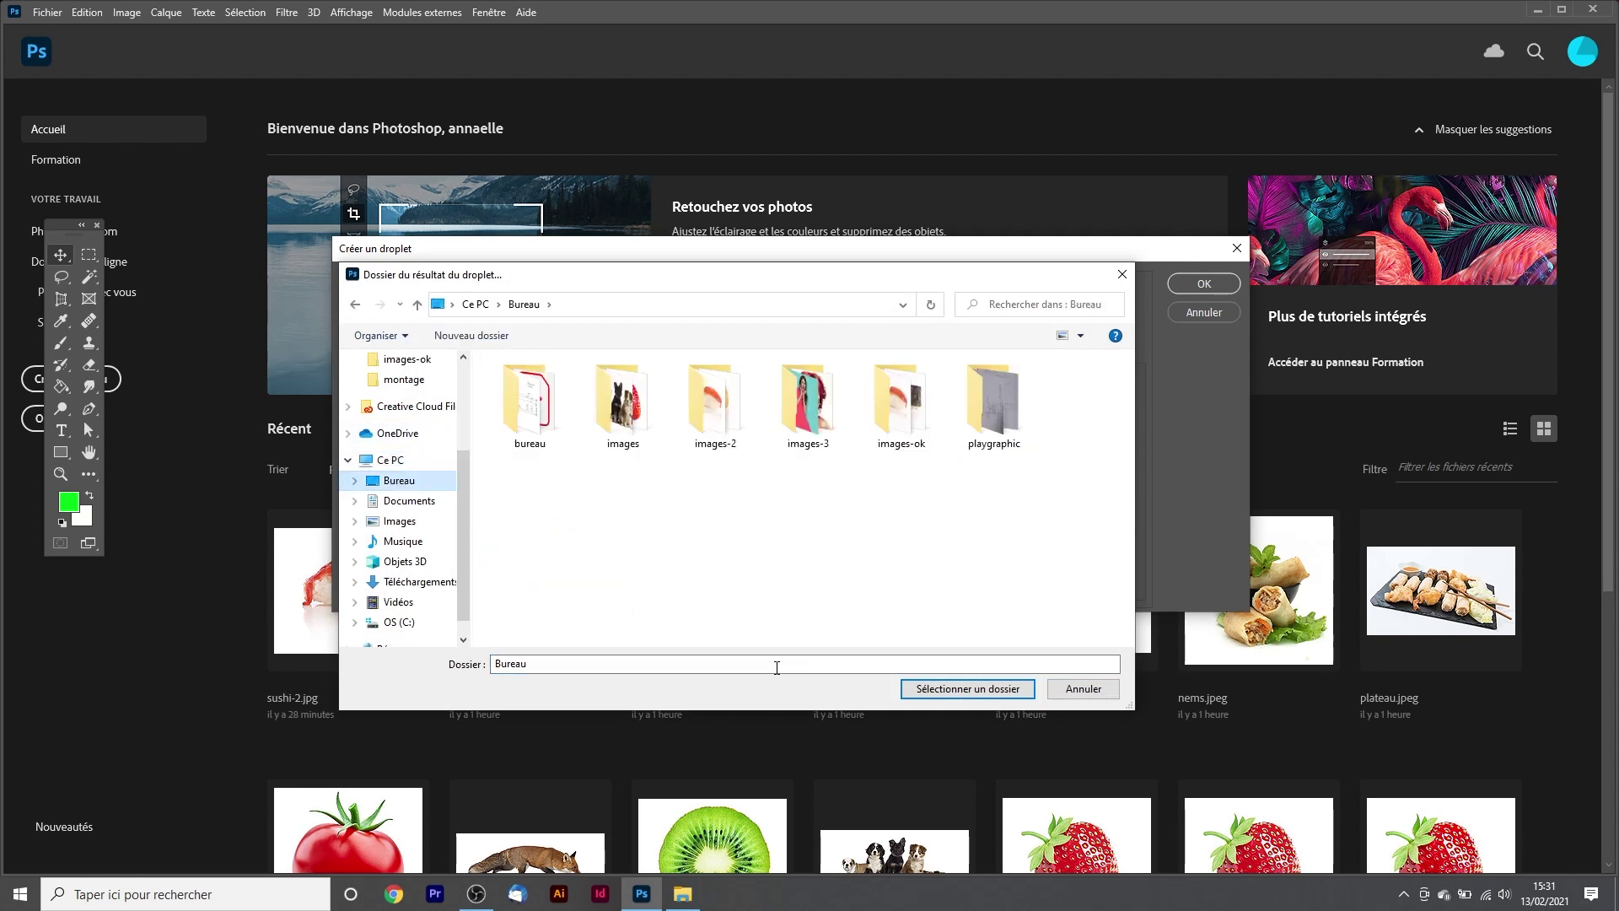
pyautogui.click(933, 409)
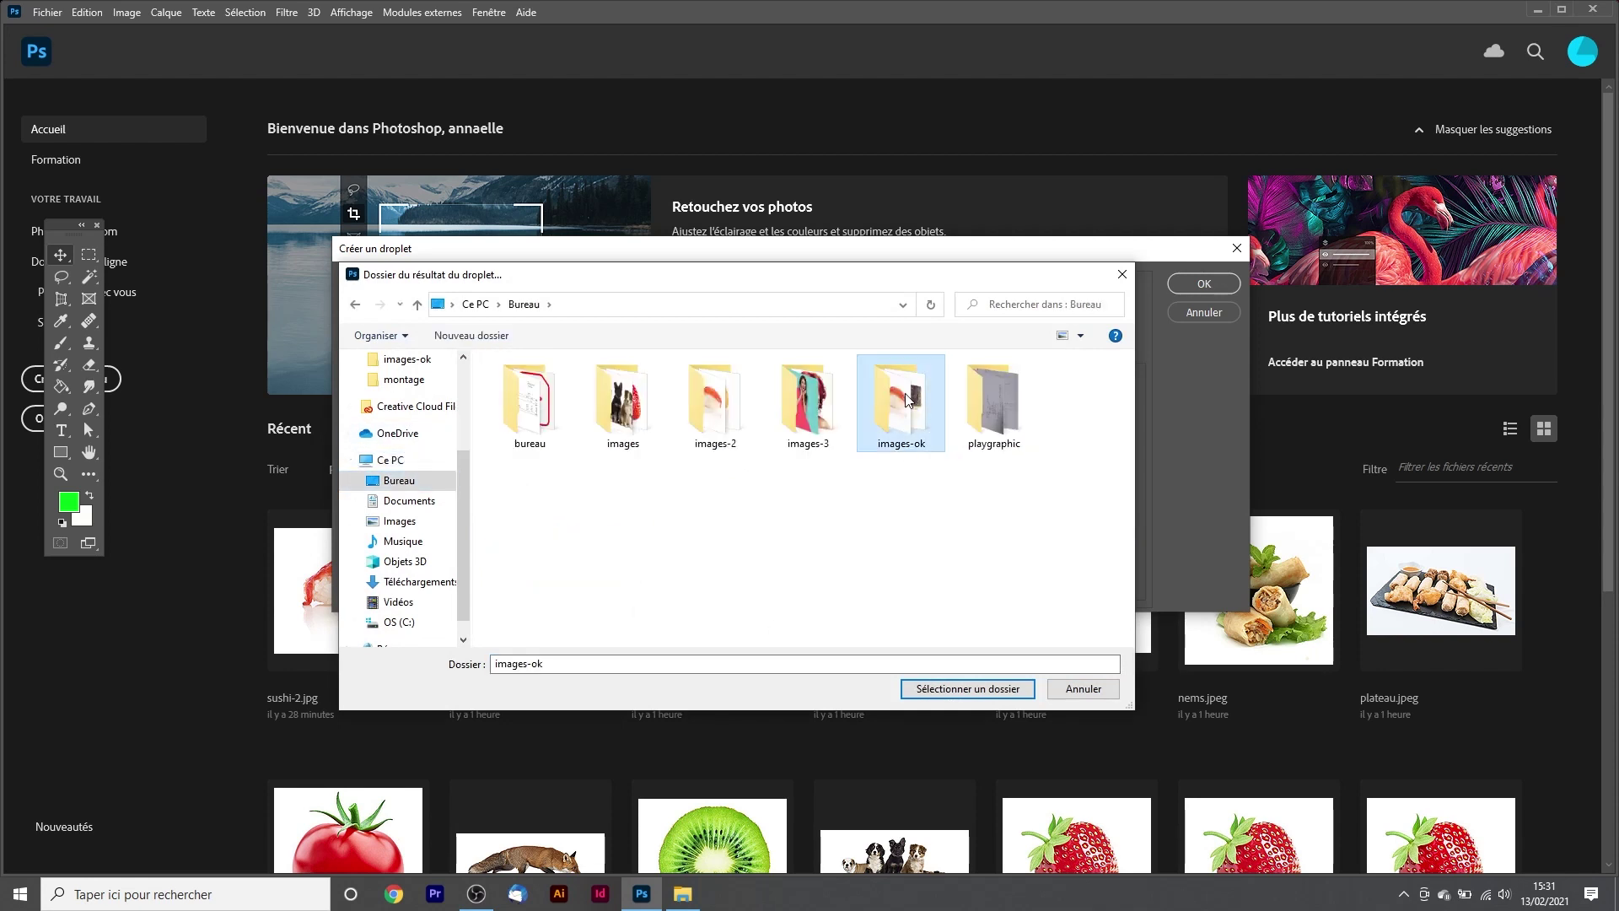
pyautogui.click(943, 691)
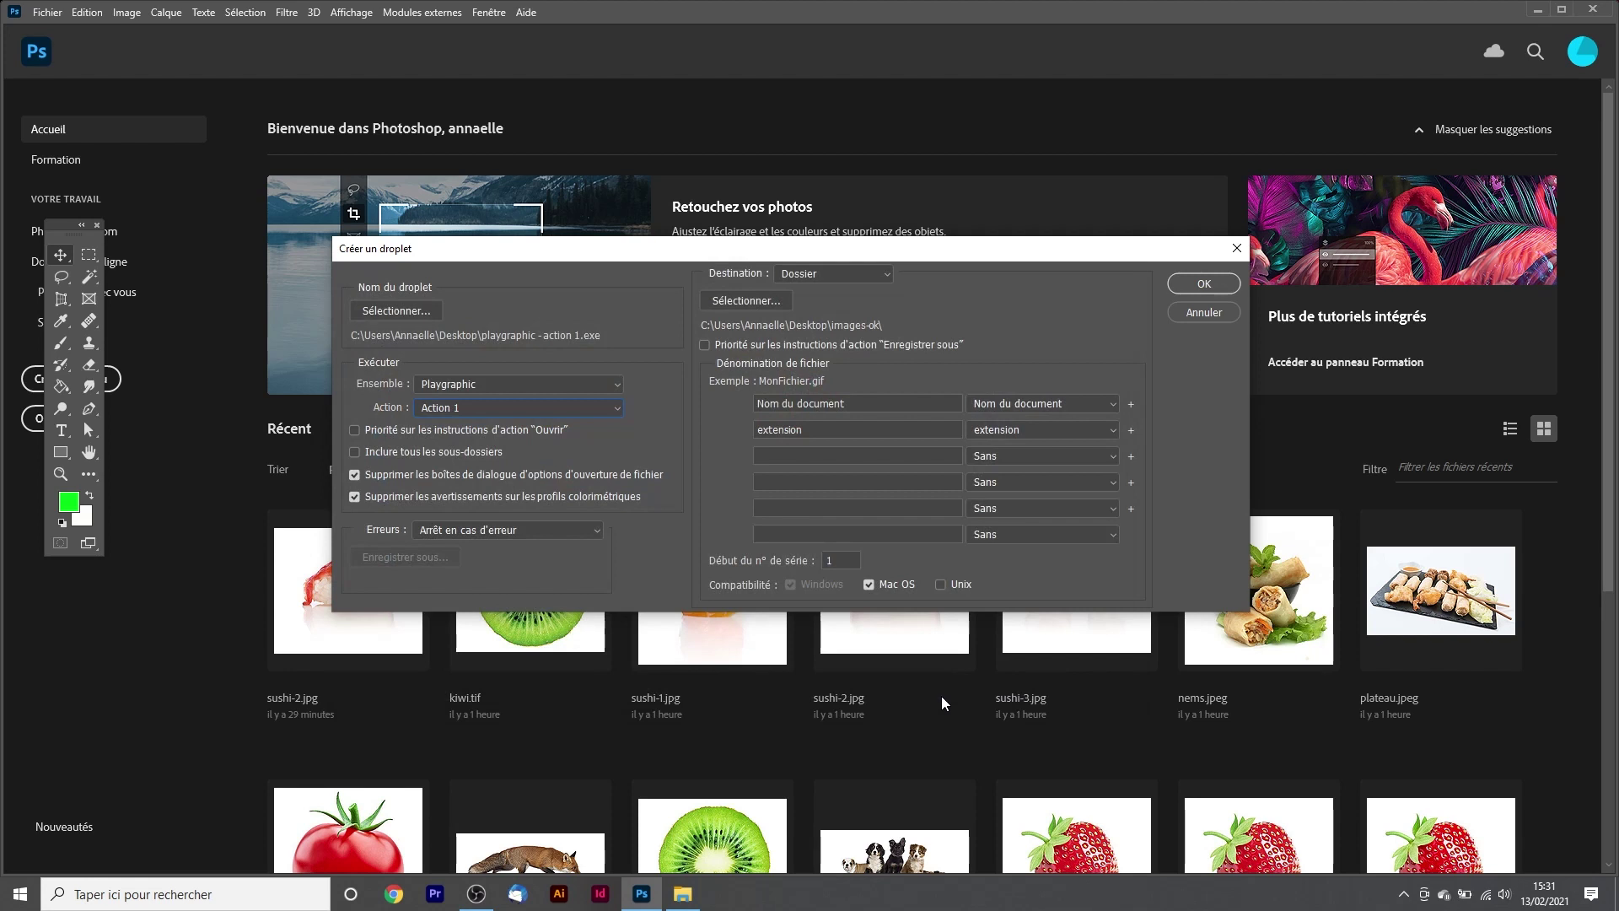
# - Review the droplet's file-naming and serial number options, keep them as they are and create the droplet
pyautogui.click(889, 400)
pyautogui.click(1034, 423)
pyautogui.click(1033, 423)
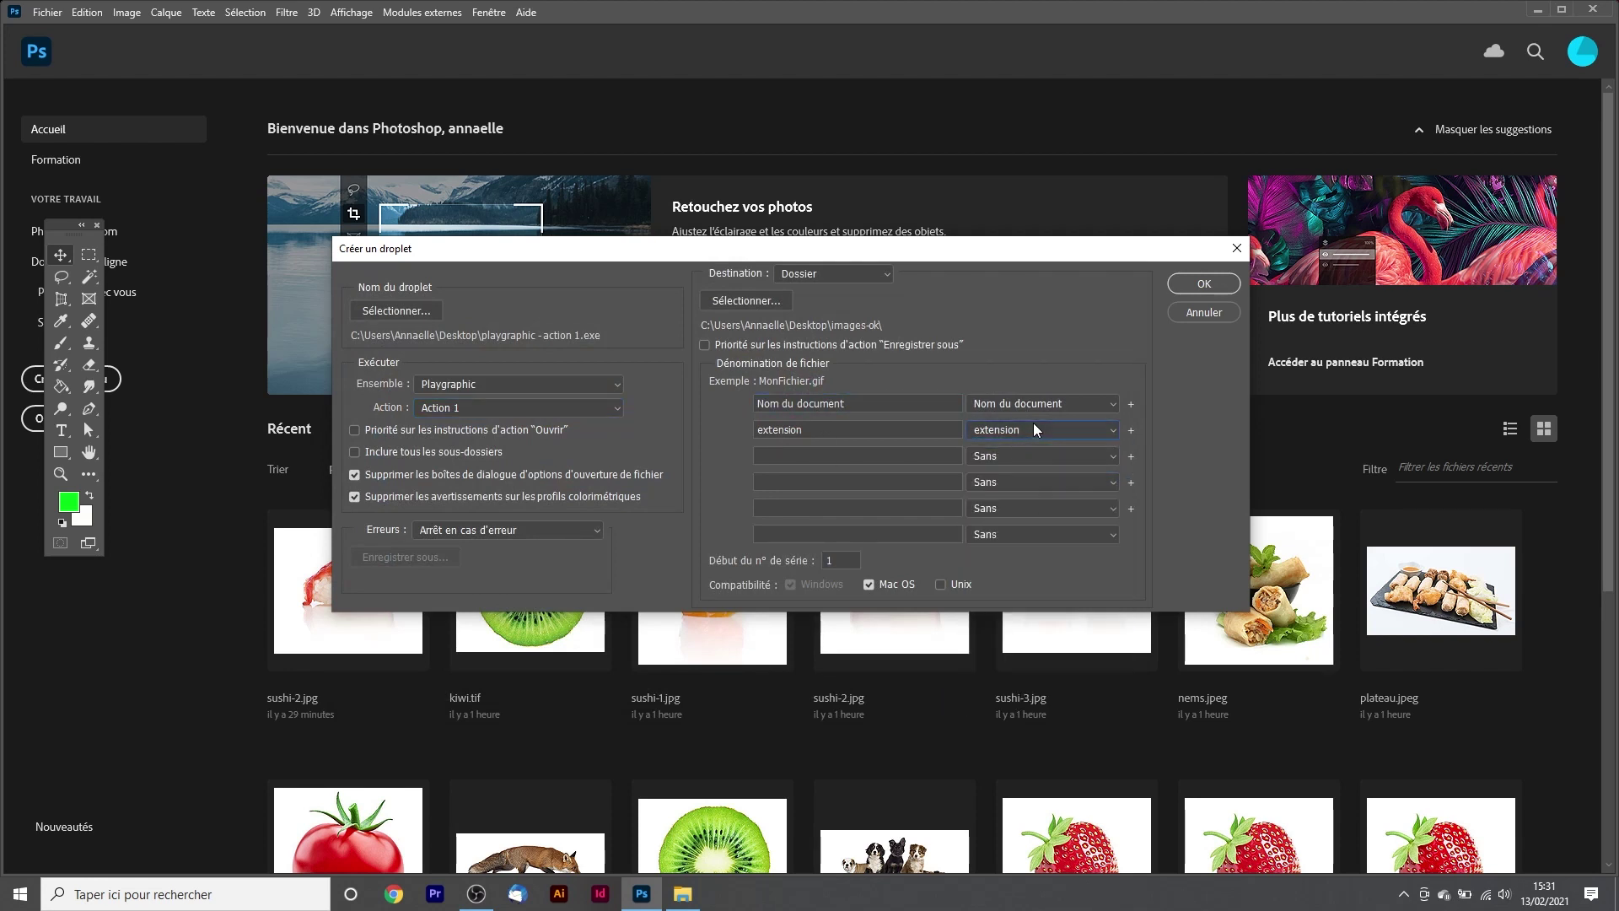
pyautogui.click(900, 456)
pyautogui.click(1012, 456)
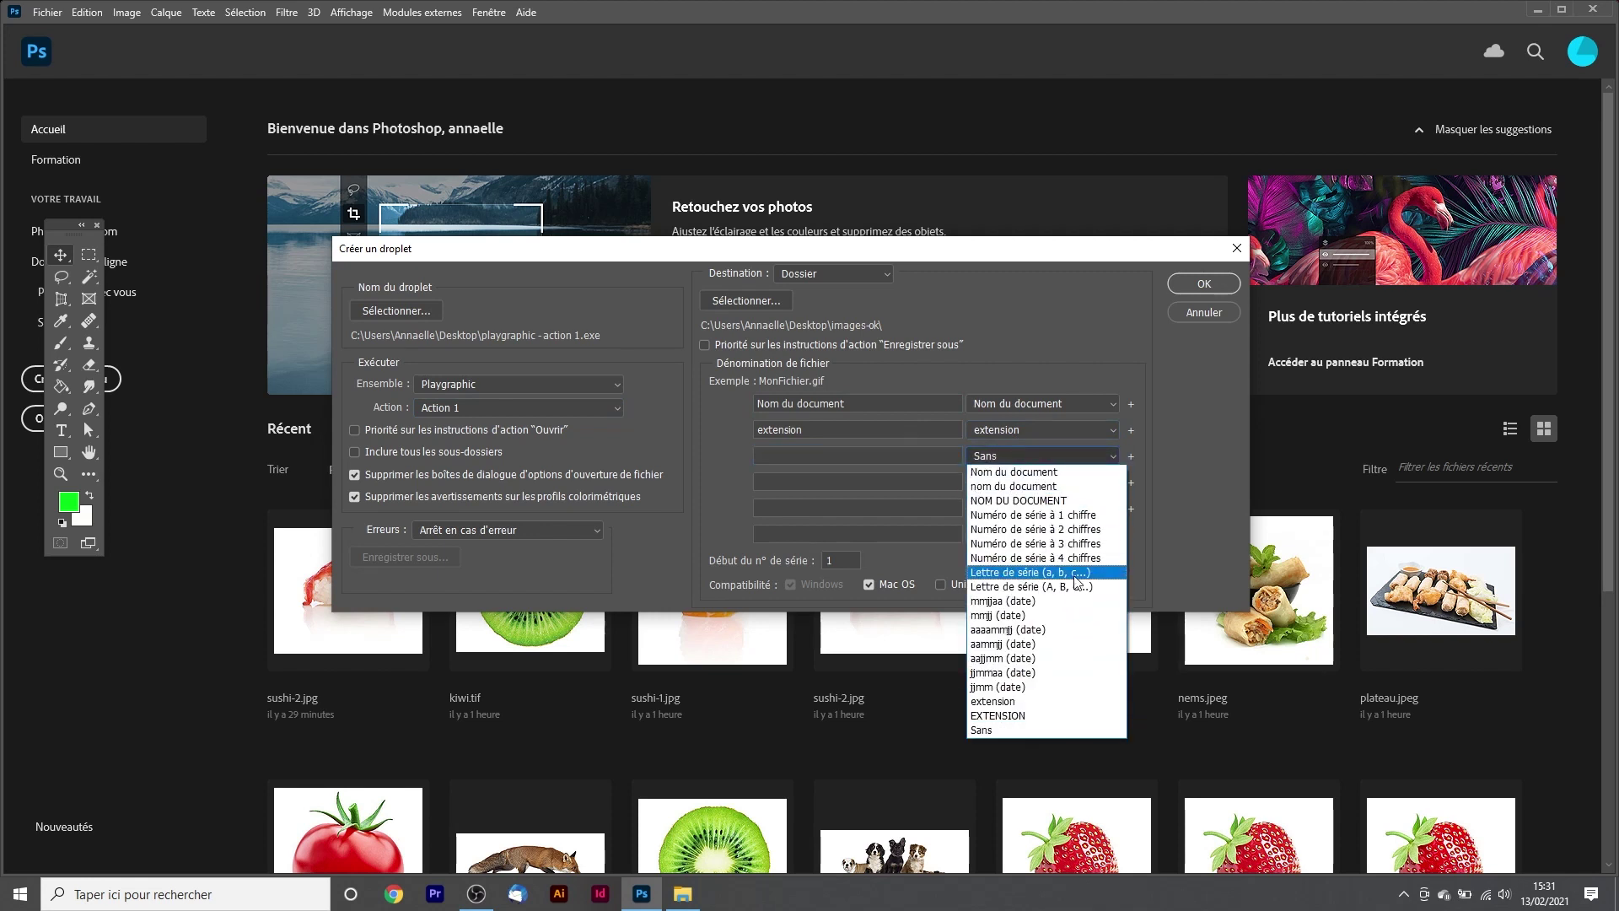
pyautogui.click(827, 510)
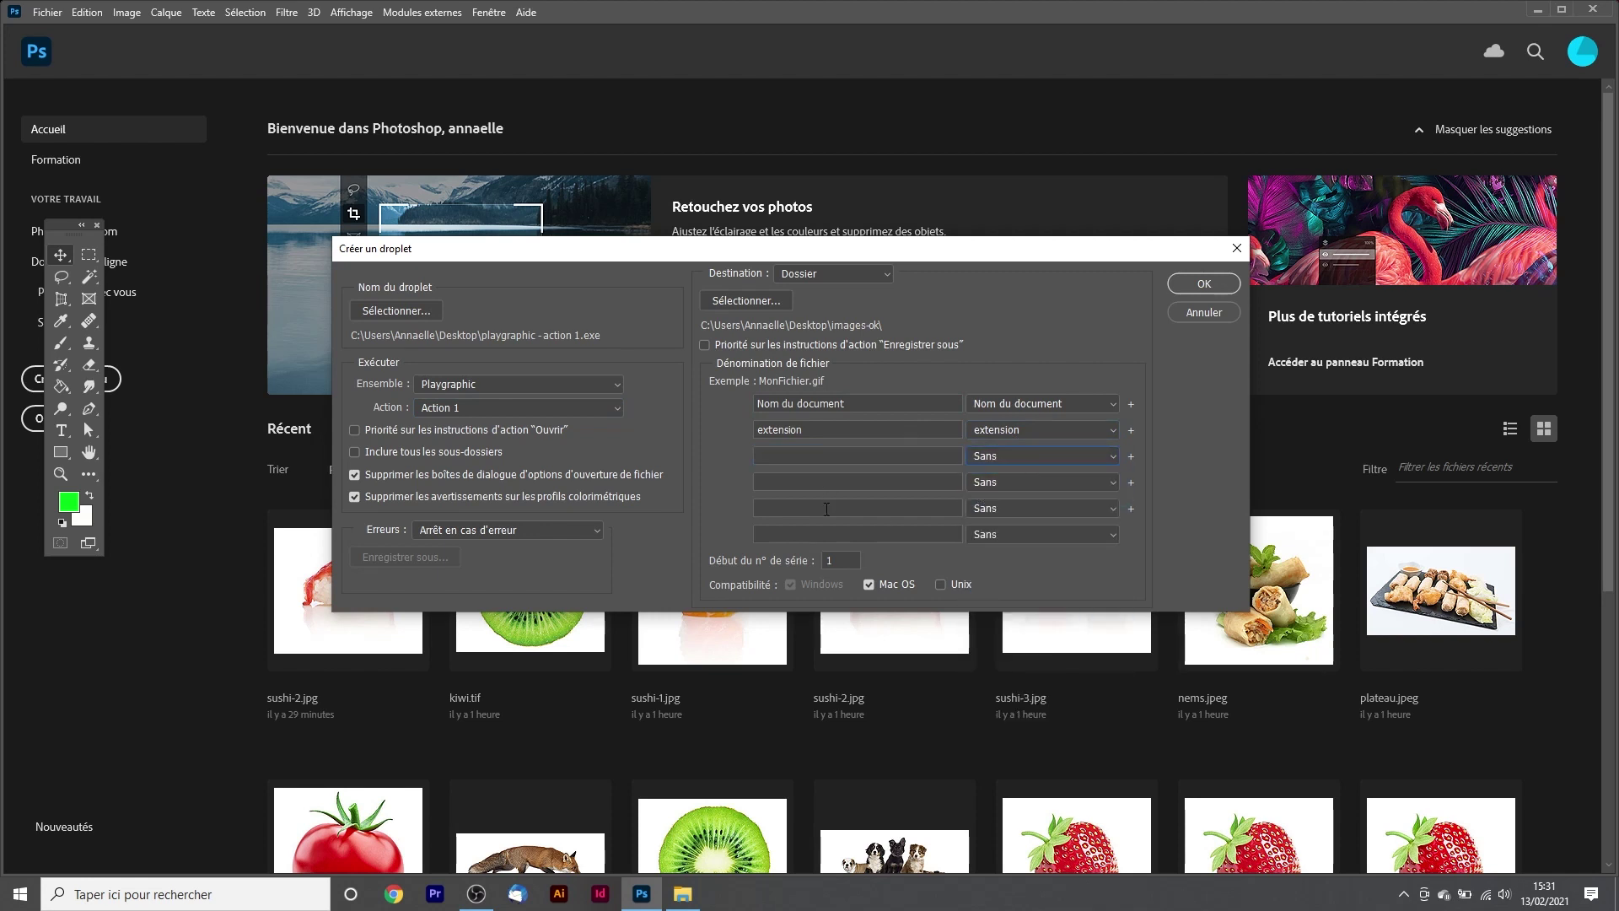
pyautogui.click(839, 561)
pyautogui.click(1209, 283)
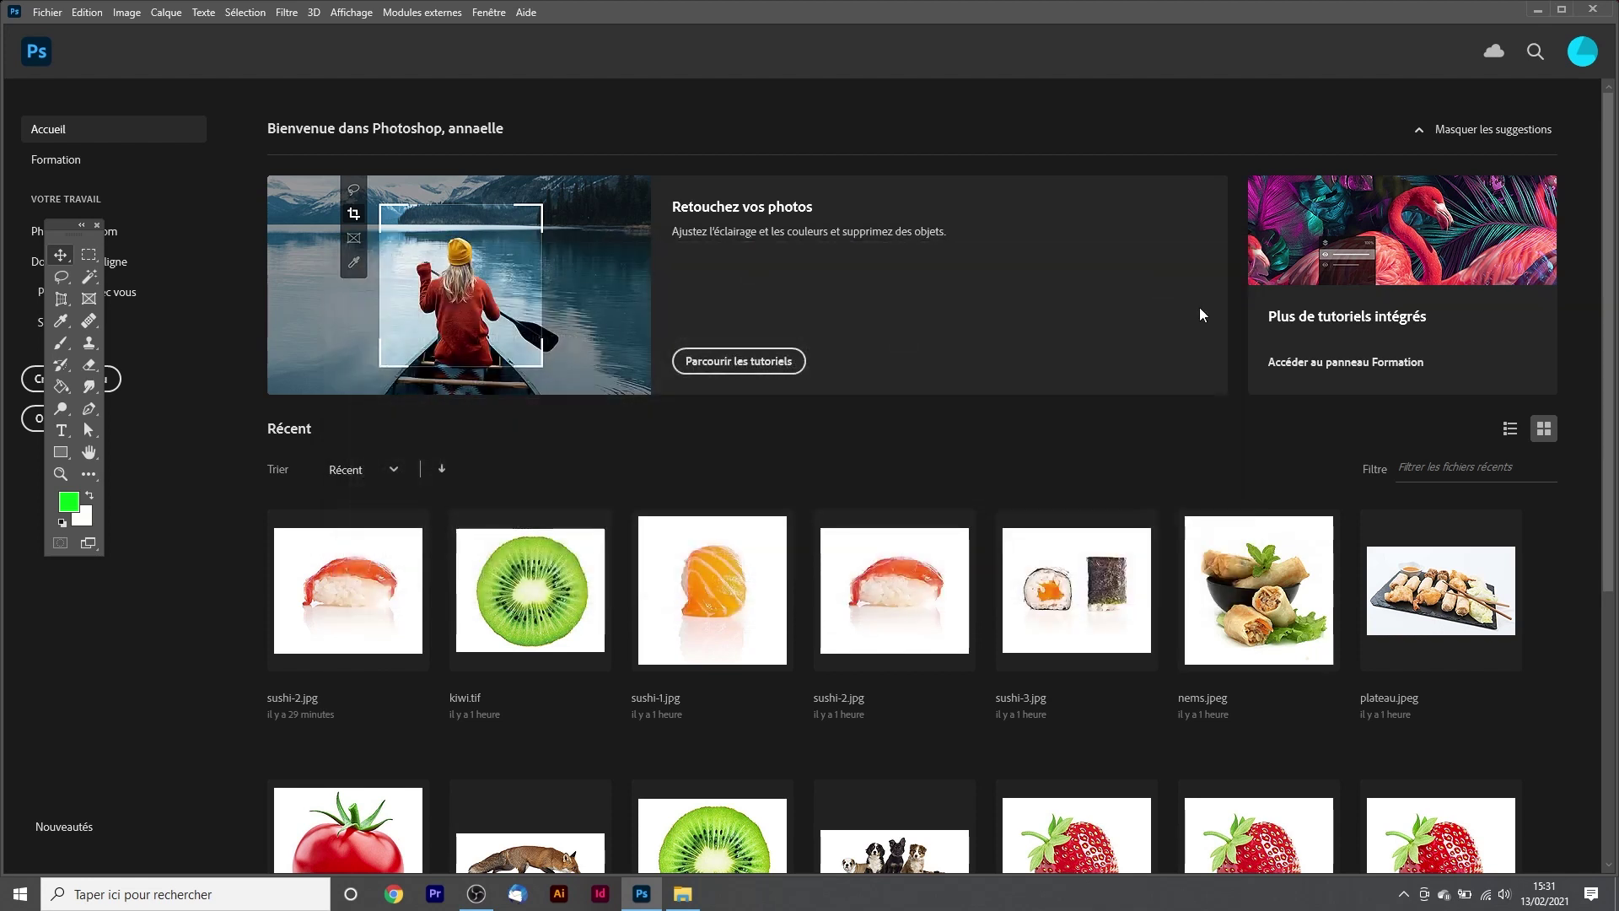
# - Close Photoshop, process the desktop's images-3 folder with the playgraphic - action 1 droplet, and minimize the relaunched Photoshop
pyautogui.click(1594, 10)
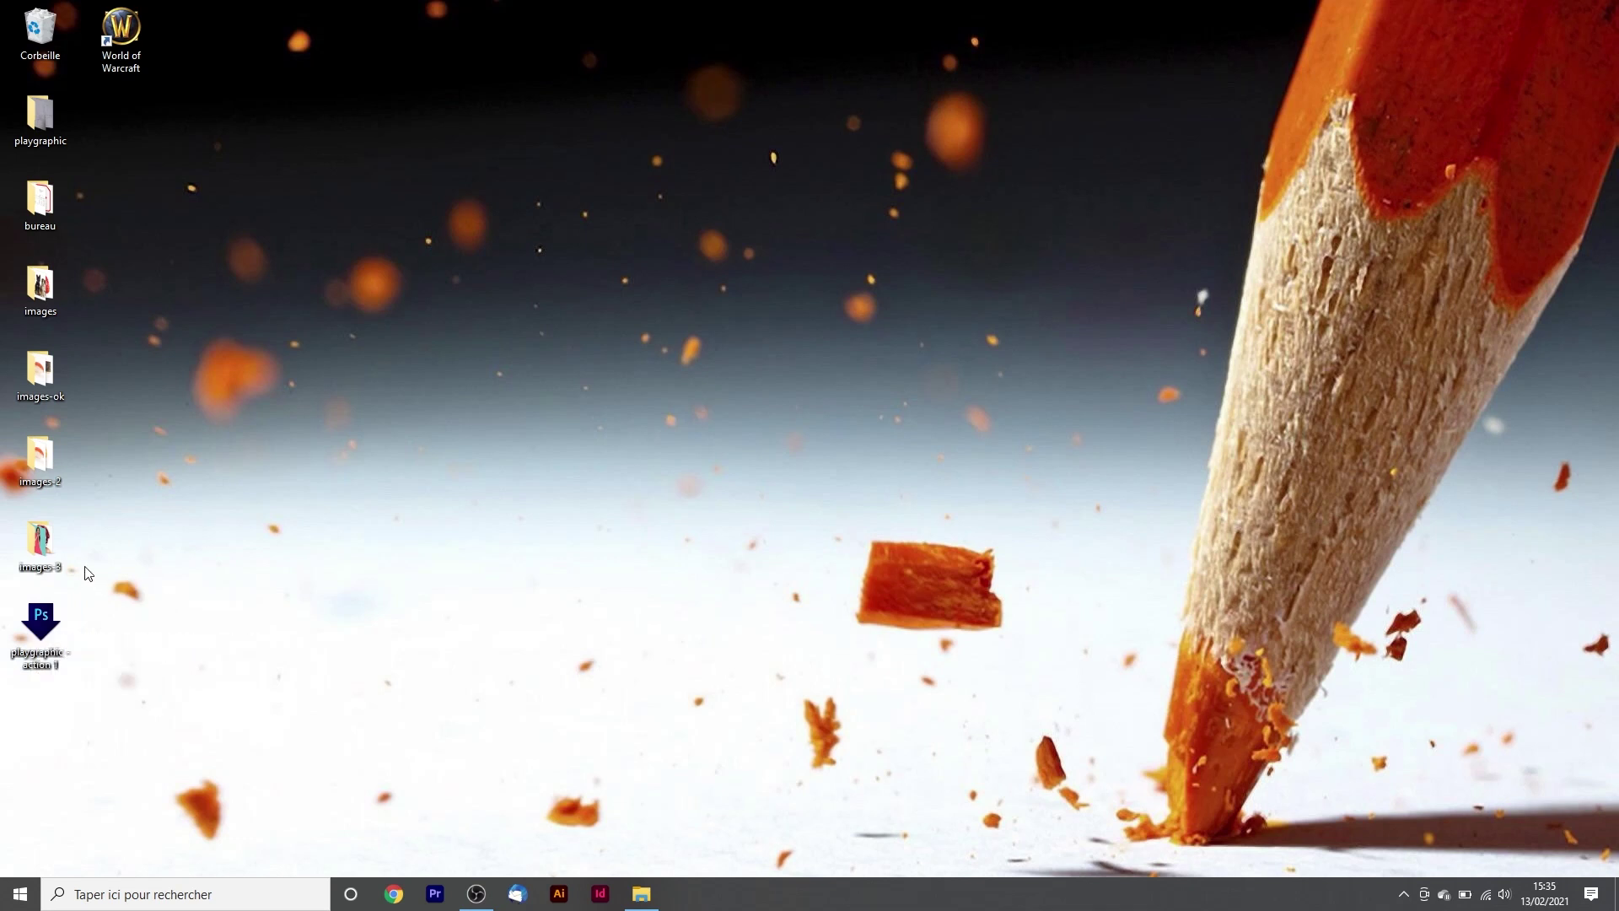
pyautogui.moveTo(39, 549); pyautogui.dragTo(56, 645)
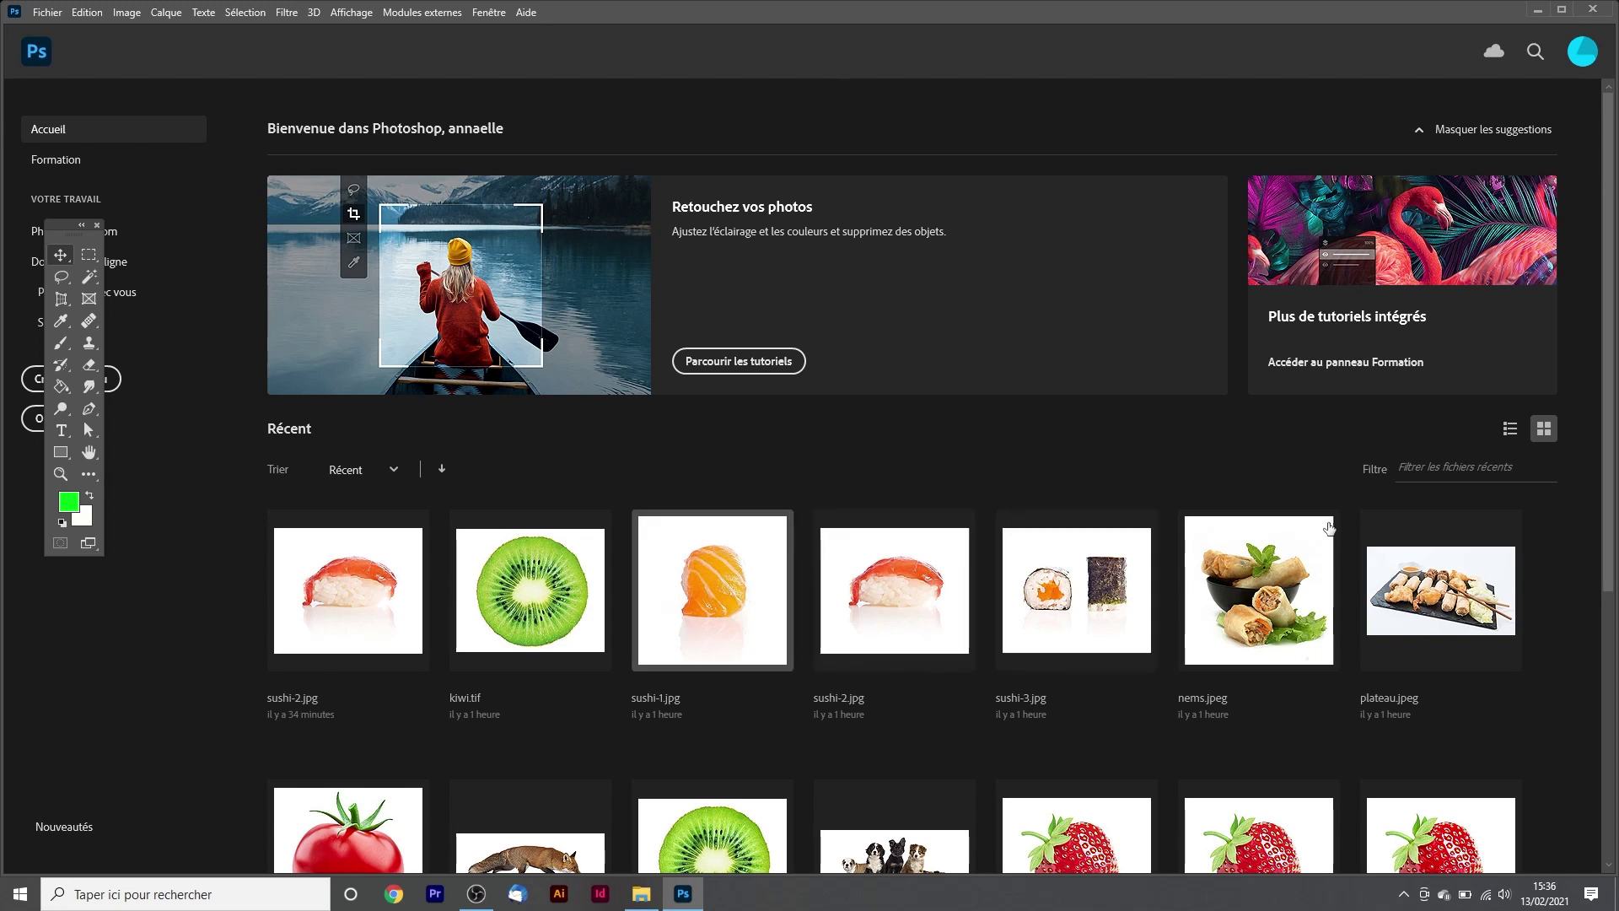
pyautogui.click(1537, 10)
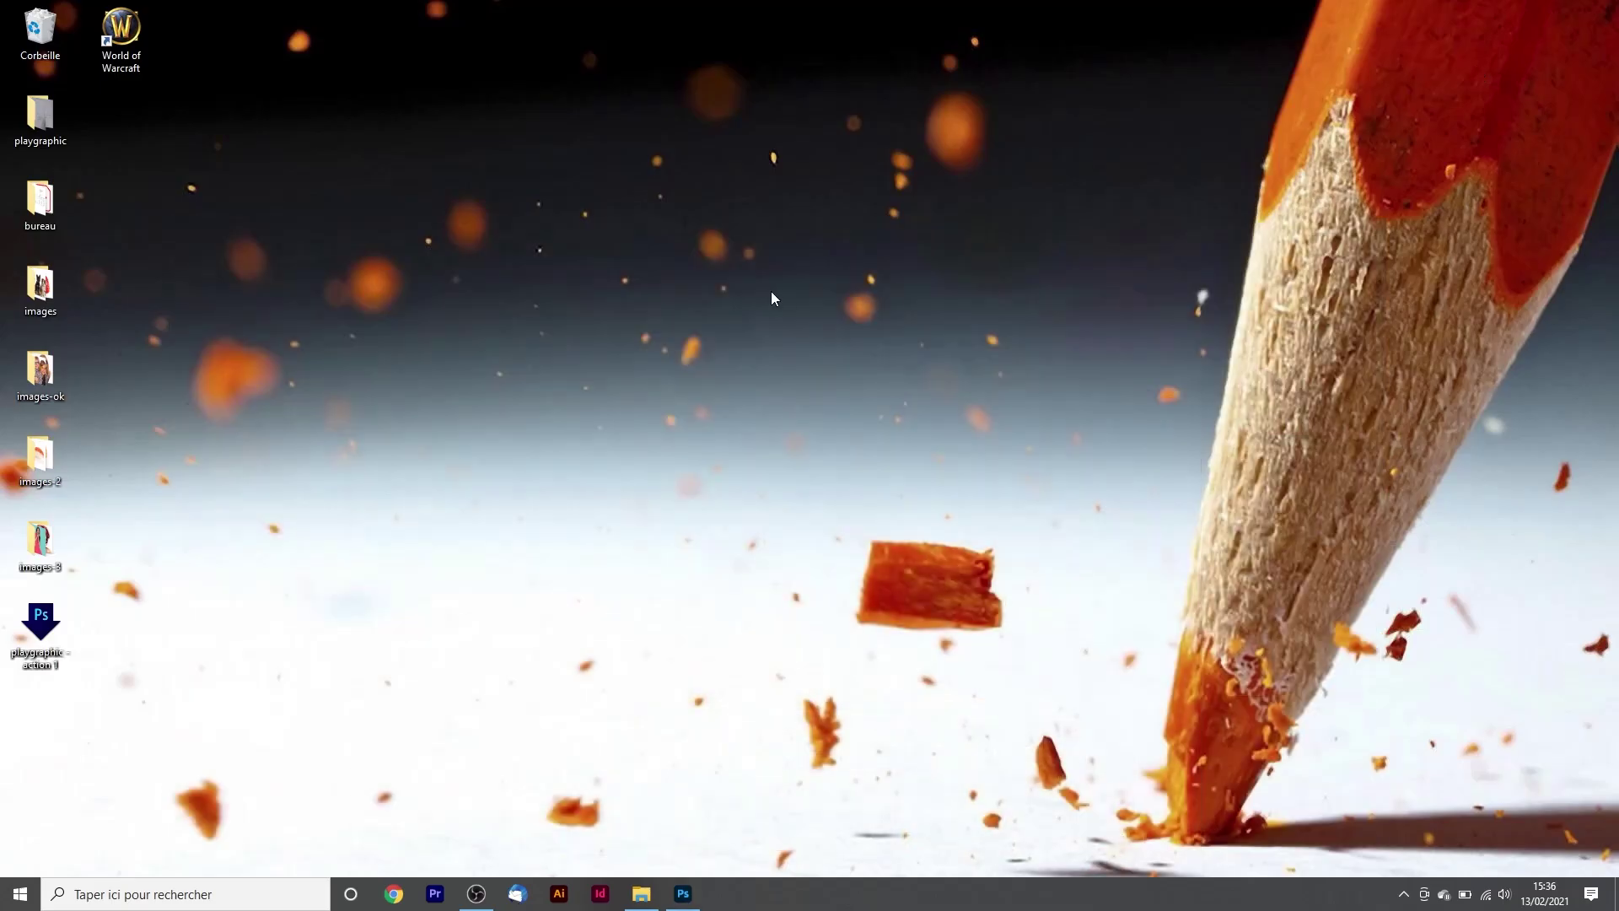
# - Open the desktop's images-ok folder and open the converted femme-coiffure.tif from it in Photoshop
pyautogui.doubleClick(55, 376)
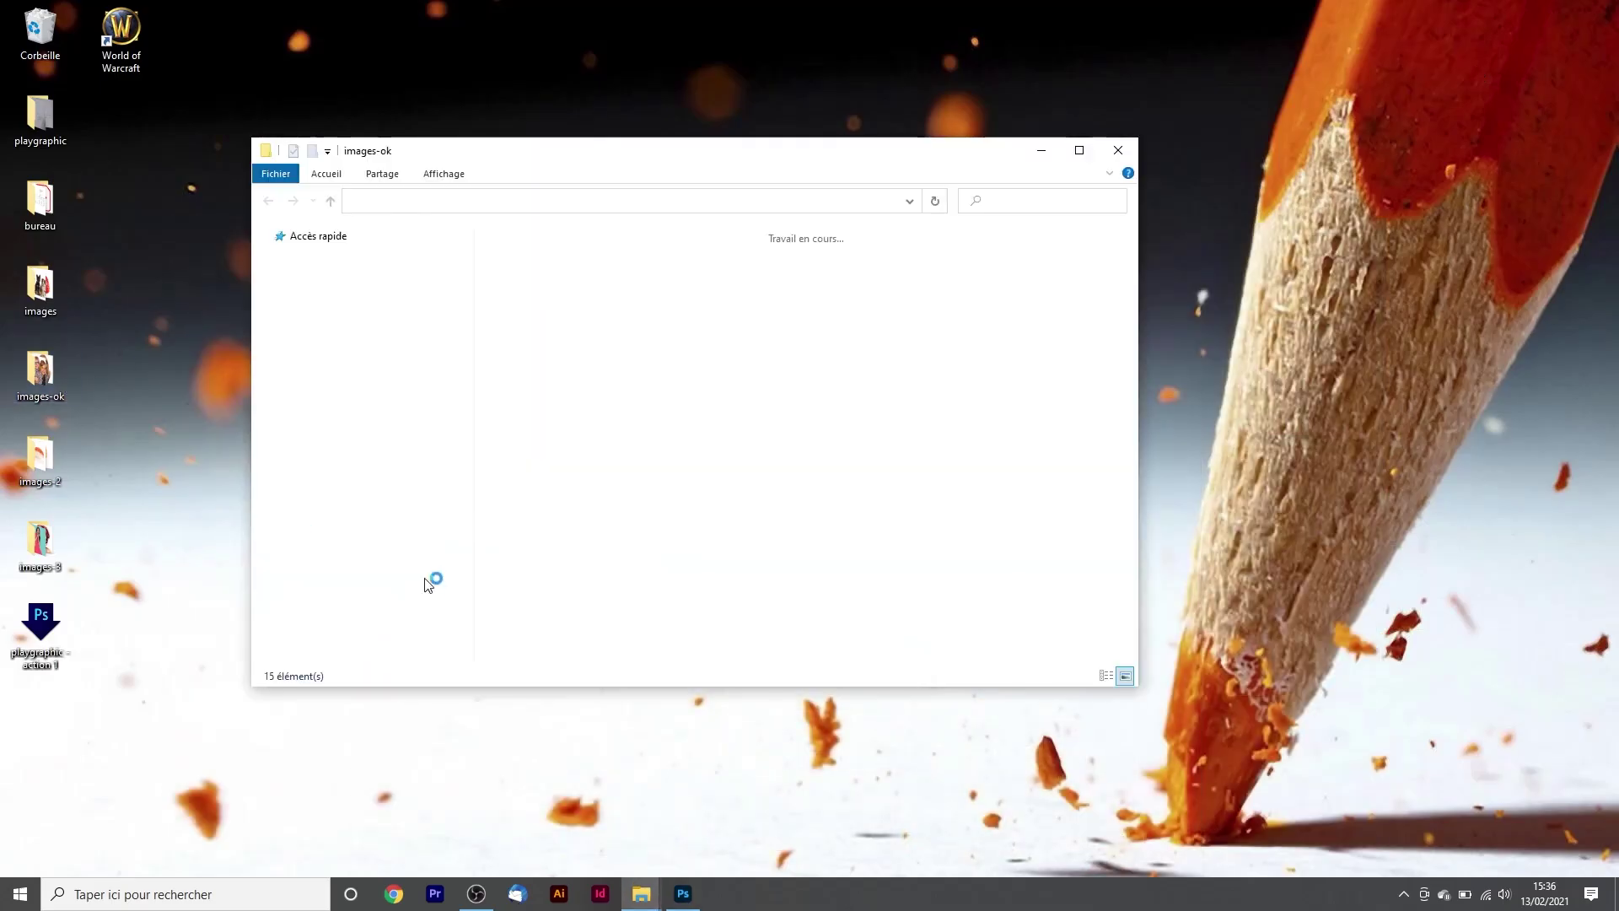
pyautogui.click(720, 285)
pyautogui.moveTo(720, 285); pyautogui.dragTo(689, 450)
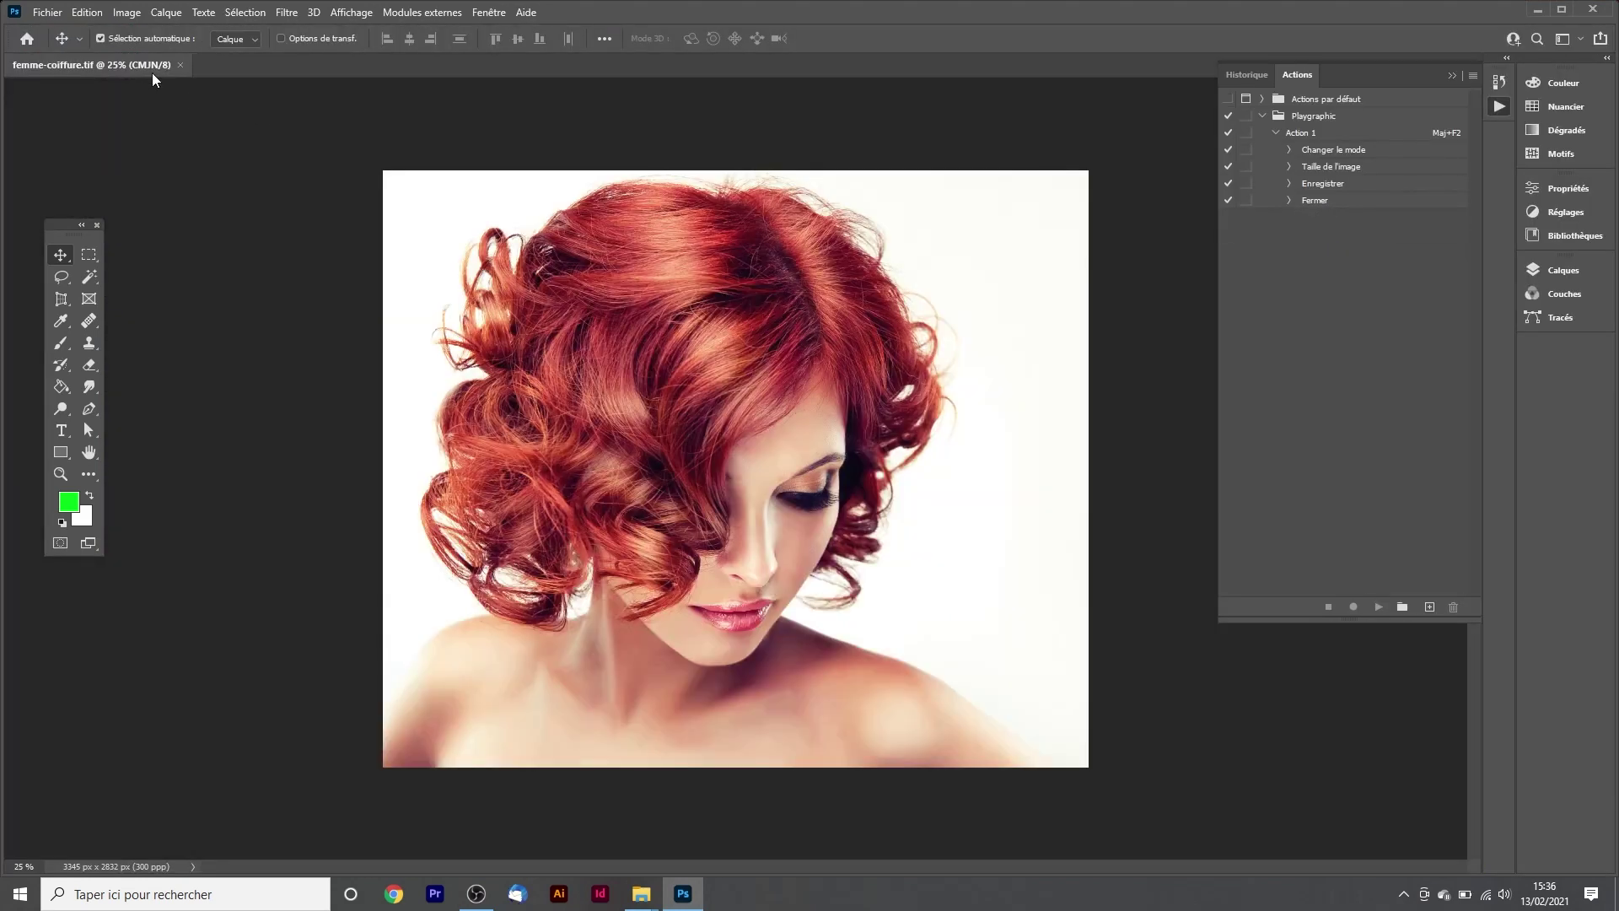
# - Check the resolution of femme-coiffure.tif in the Image Size settings and leave them without changes
pyautogui.click(126, 12)
pyautogui.click(192, 140)
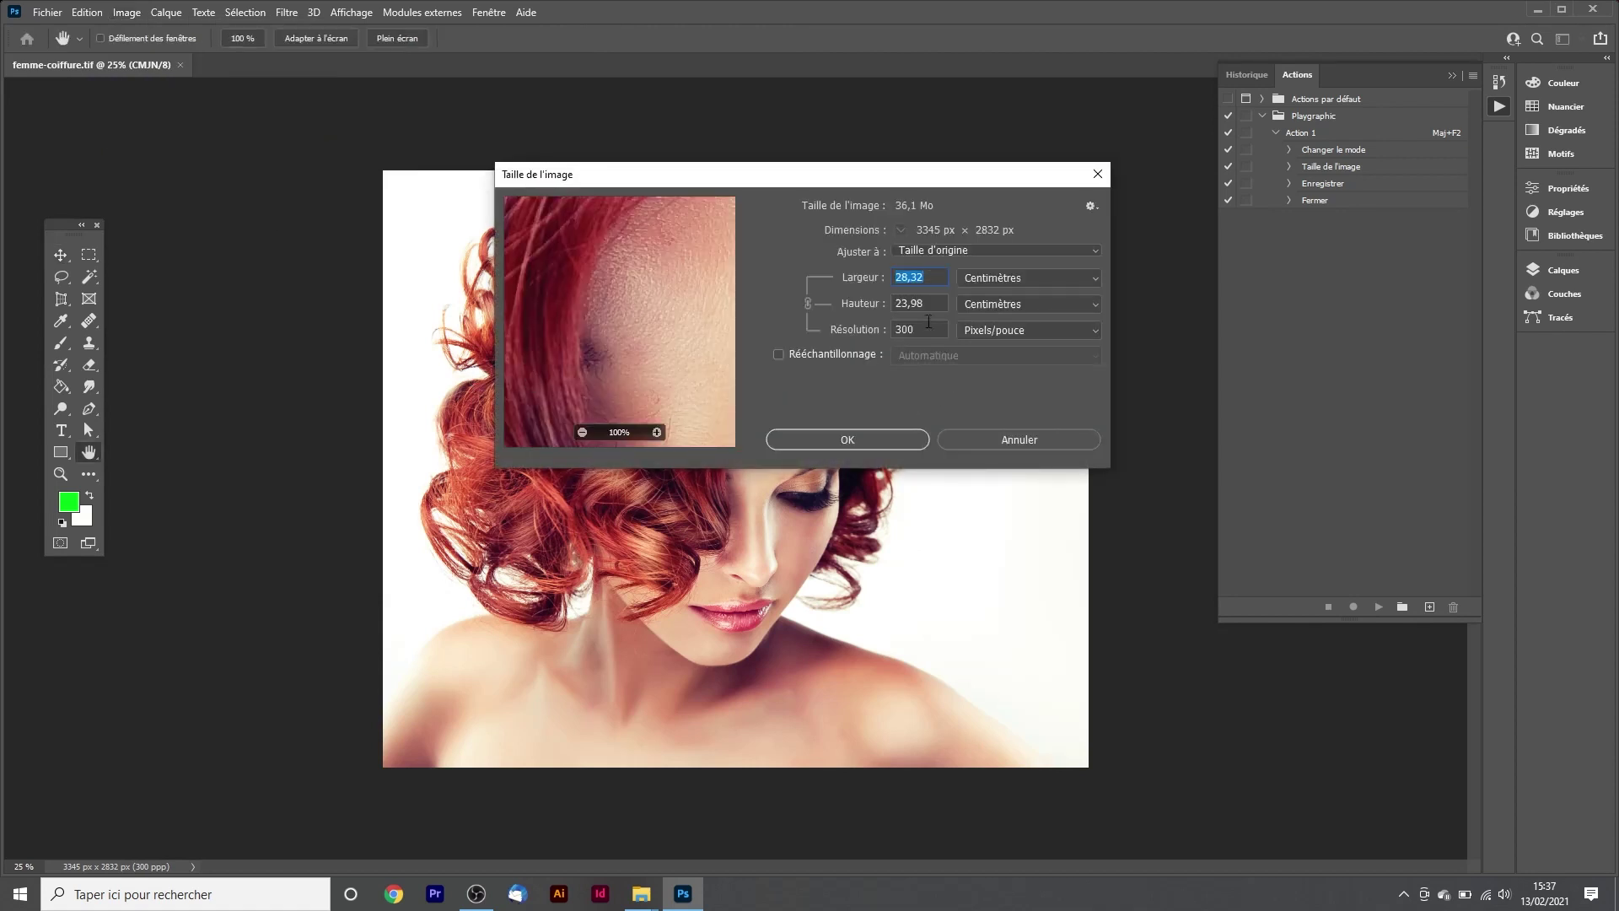
pyautogui.click(993, 436)
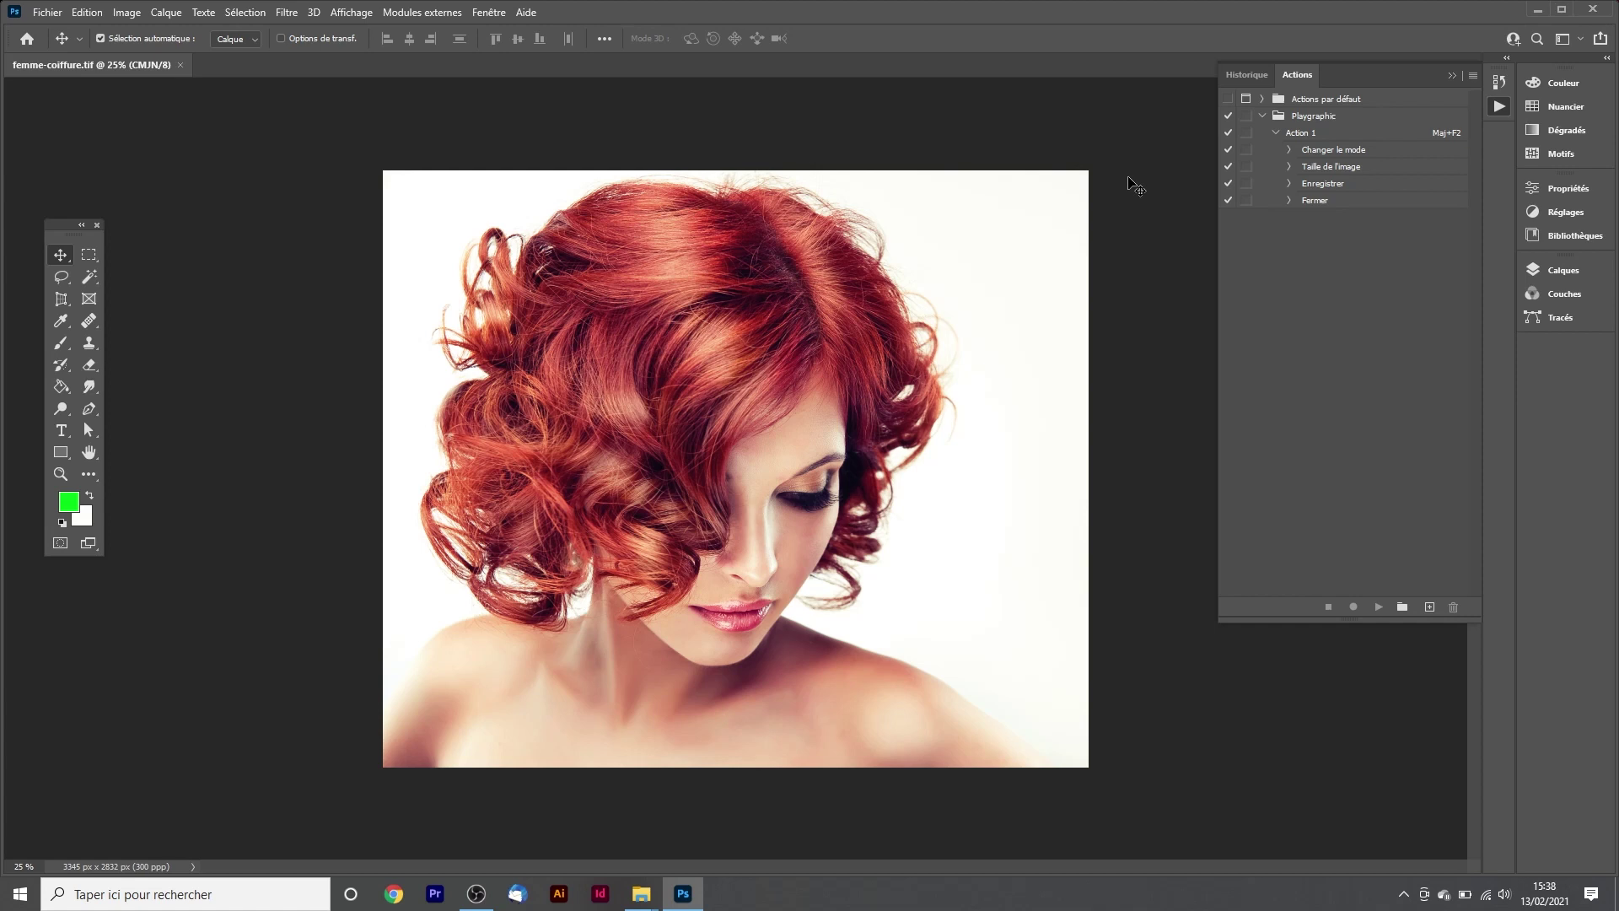